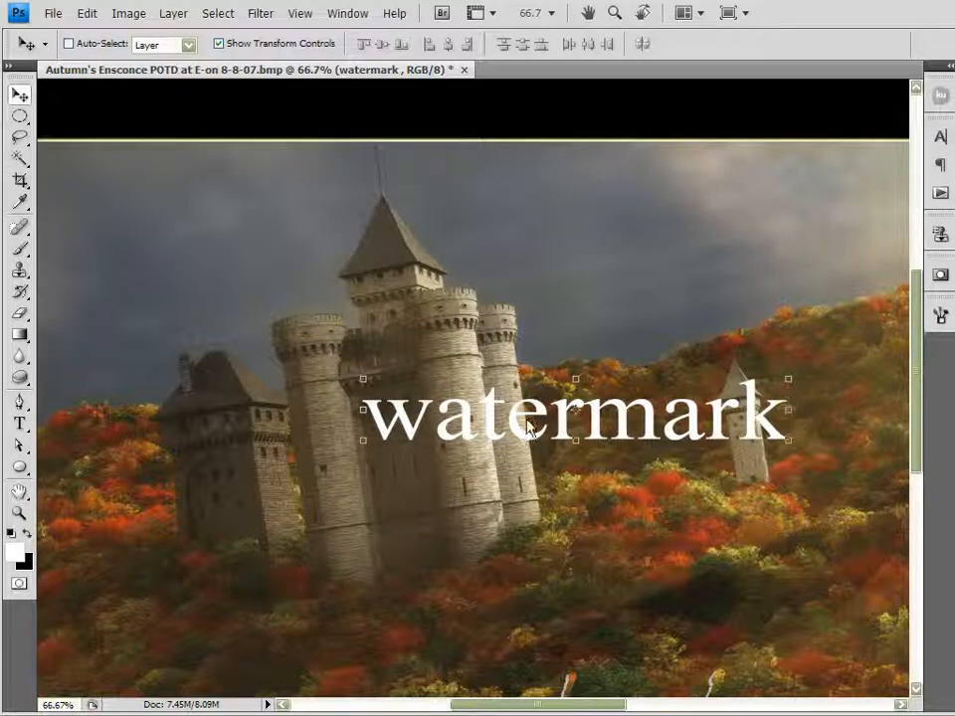
# Move the white watermark text to the base of the castle and stretch its height to about 135%.
pyautogui.click(459, 441)
pyautogui.moveTo(642, 414); pyautogui.dragTo(438, 584)
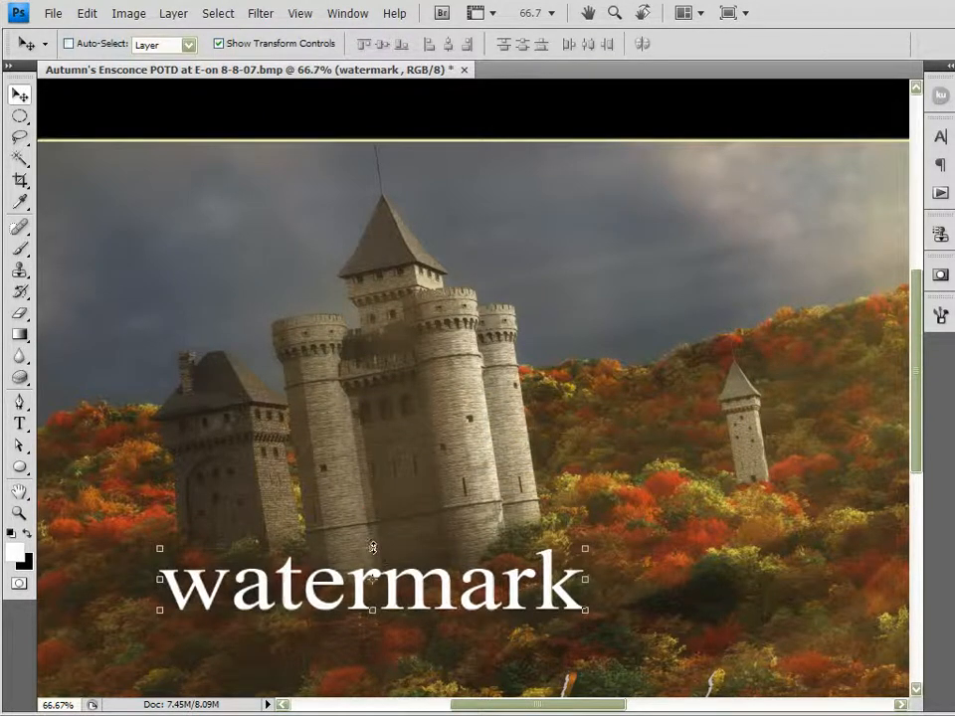
pyautogui.moveTo(373, 548); pyautogui.dragTo(374, 476)
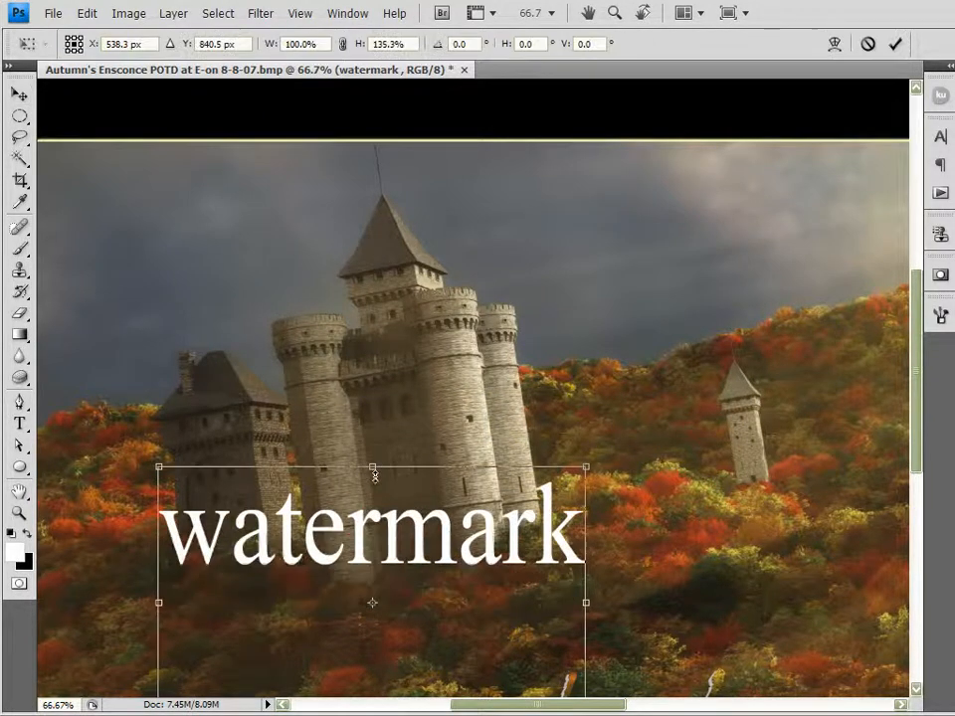
pyautogui.click(895, 44)
# Move the watermark text onto the trees above the "autumn's ensconce" title and set its opacity to 50%.
pyautogui.moveTo(550, 490); pyautogui.dragTo(833, 607)
pyautogui.scroll(-2, 808, 550)
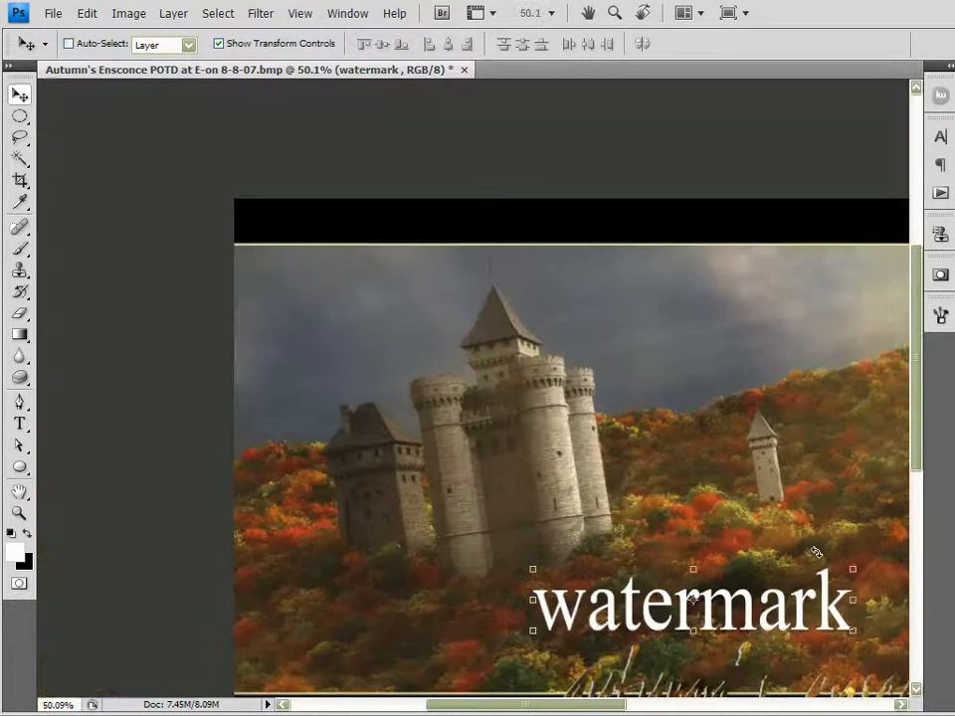
pyautogui.scroll(1, 557, 508)
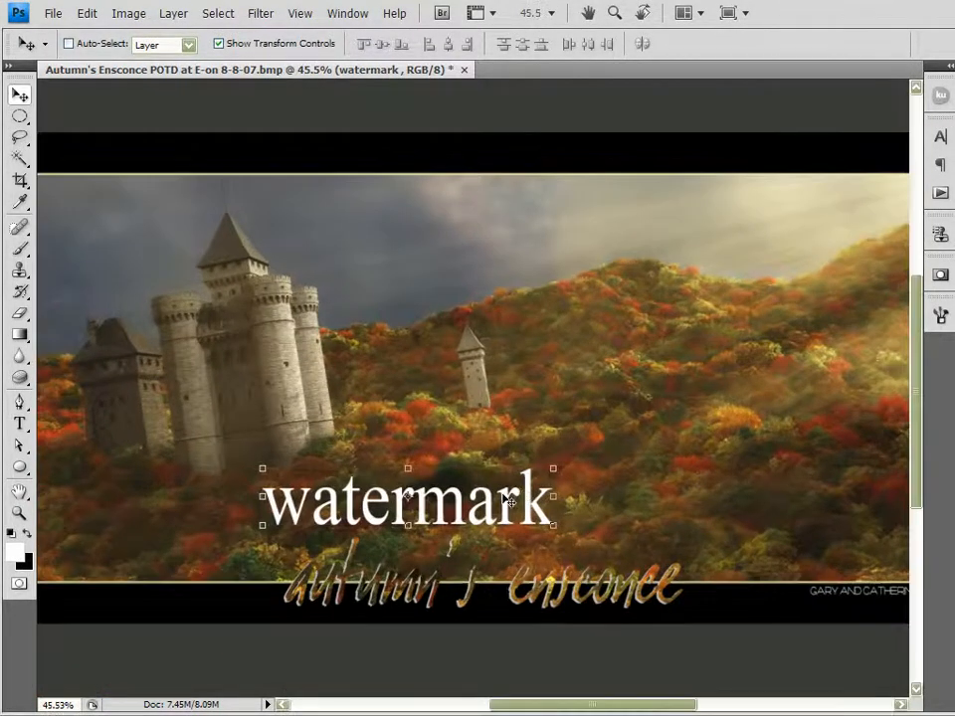
pyautogui.moveTo(507, 500); pyautogui.dragTo(616, 472)
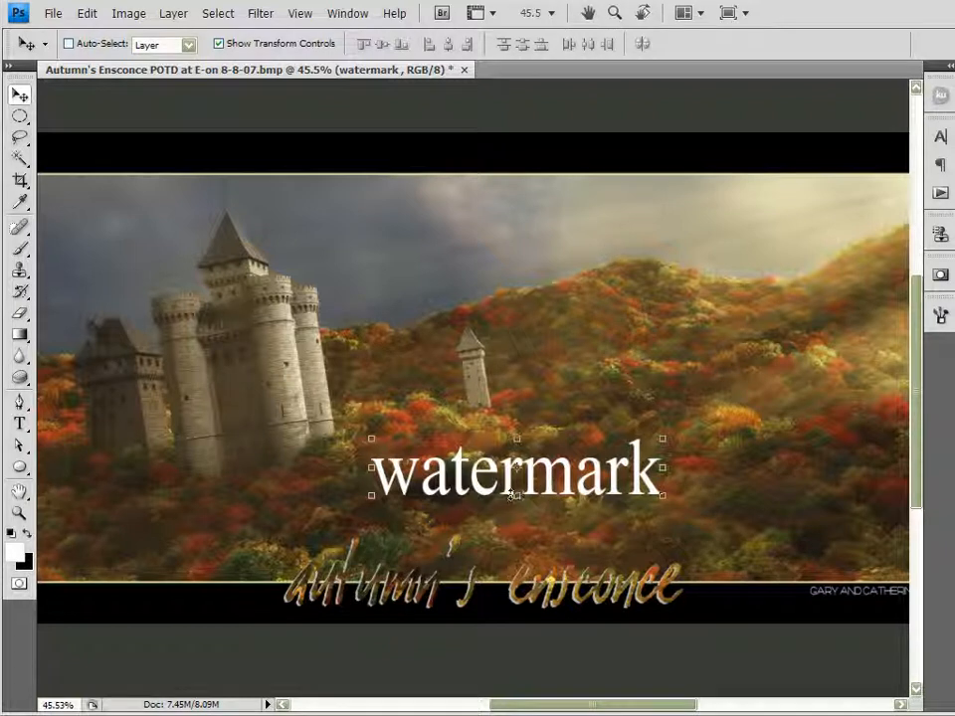
pyautogui.scroll(1, 518, 494)
pyautogui.scroll(1, 538, 489)
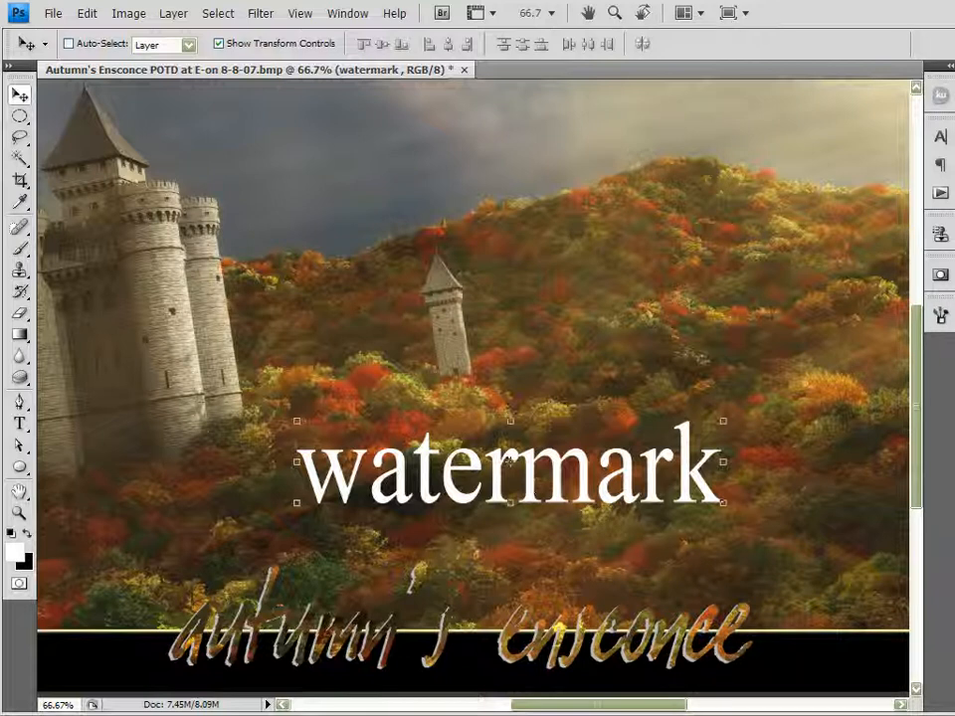
pyautogui.press('5')
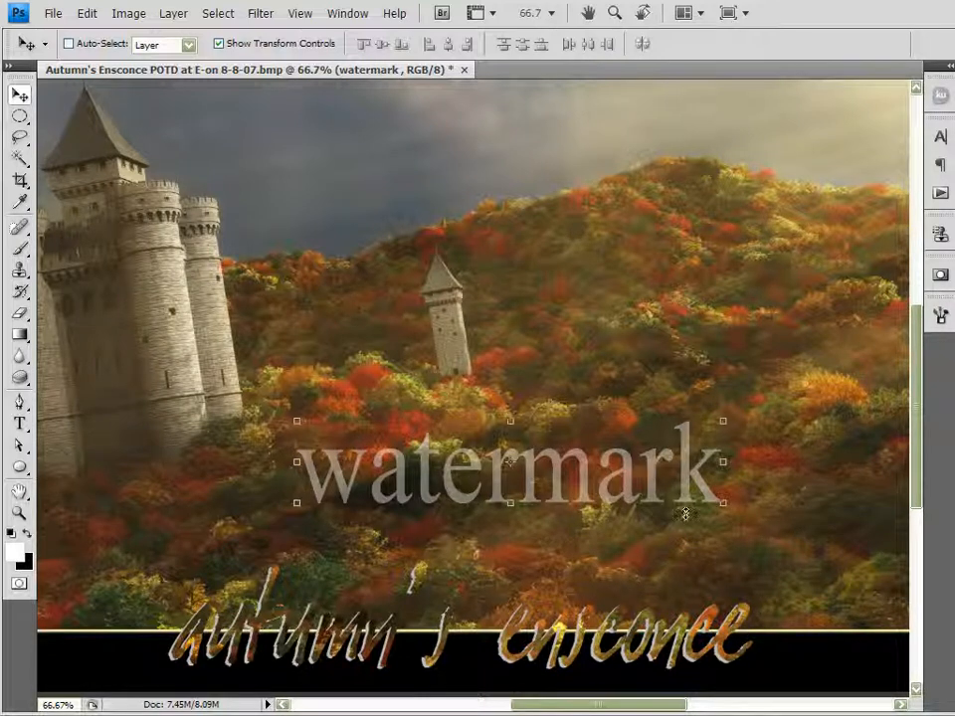
# Move the faded watermark below the castle and stretch it to about 141% width and 128% height.
pyautogui.scroll(-4, 638, 518)
pyautogui.moveTo(607, 504); pyautogui.dragTo(285, 554)
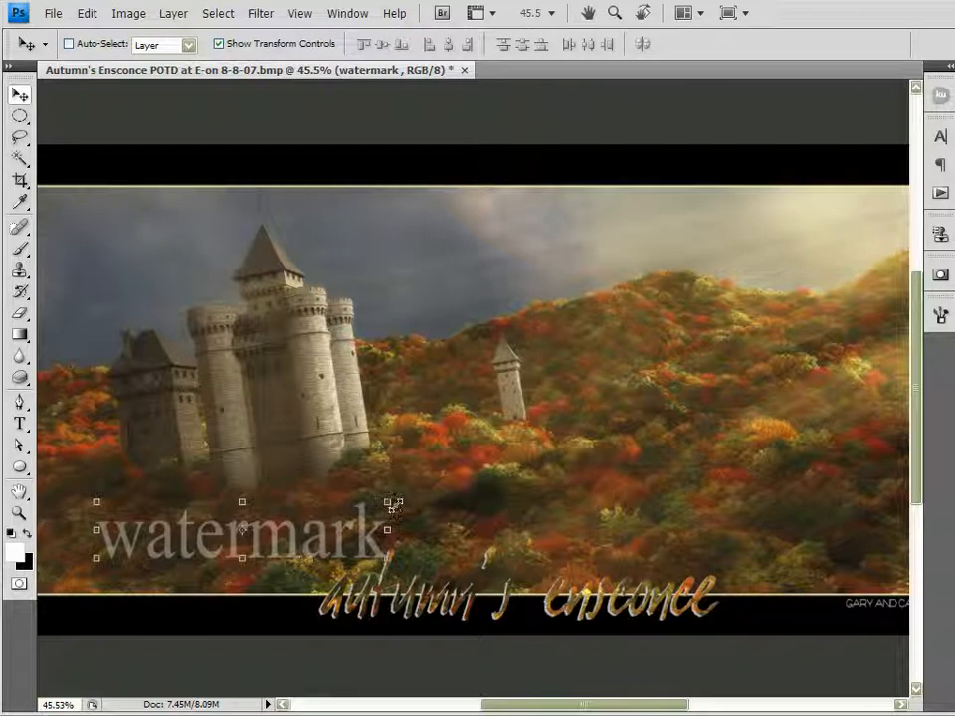
pyautogui.moveTo(388, 502); pyautogui.dragTo(506, 493)
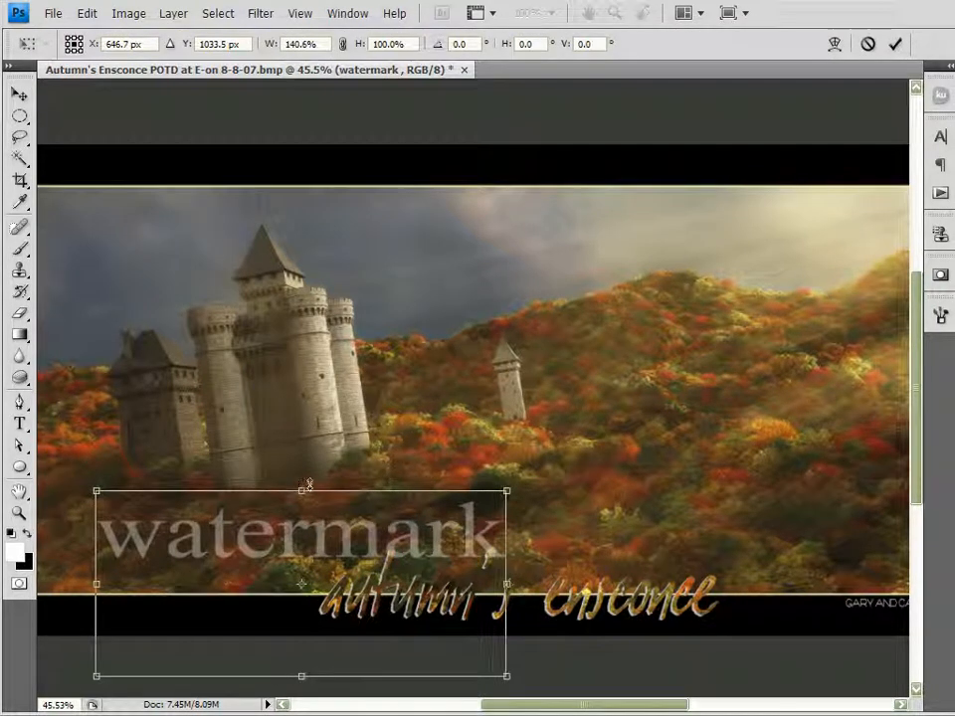
pyautogui.moveTo(301, 493); pyautogui.dragTo(308, 439)
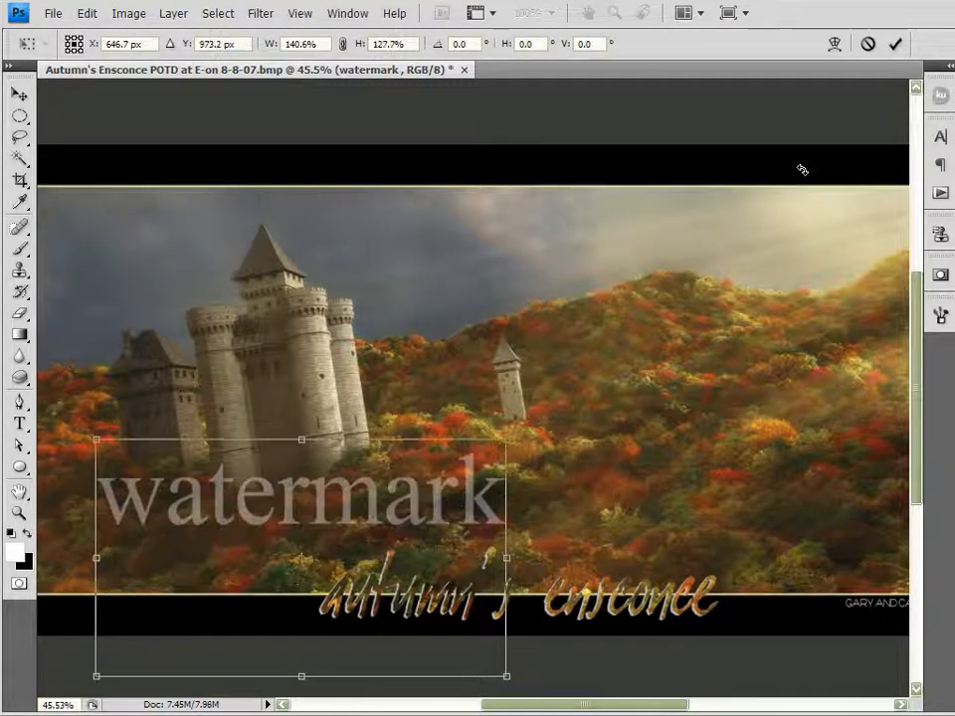
pyautogui.click(894, 44)
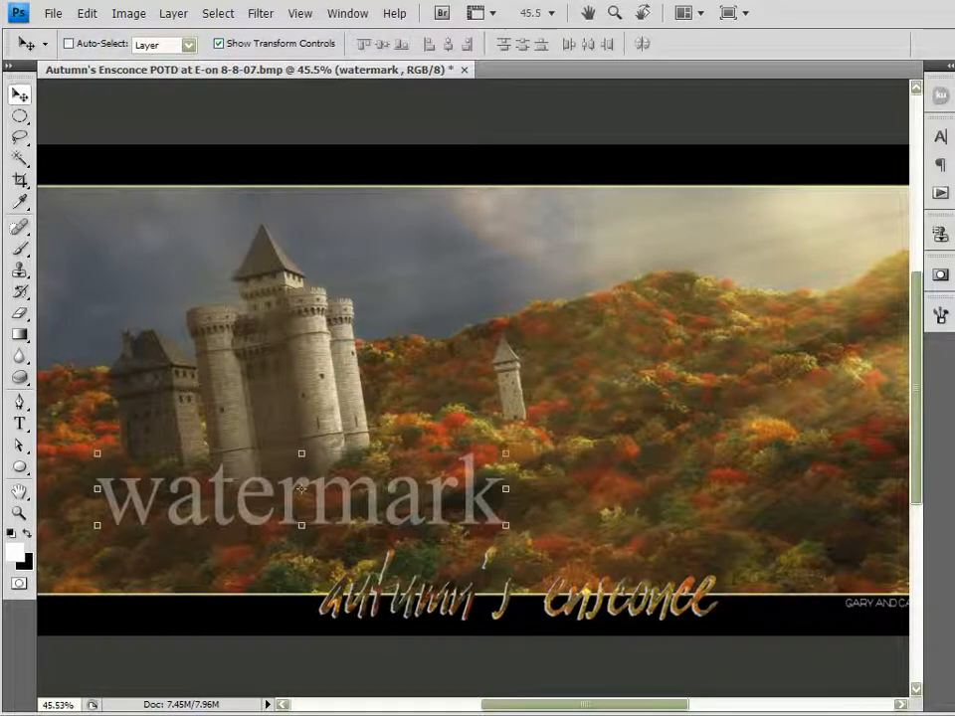
pyautogui.hotkey('ctrl', 'e')
pyautogui.hotkey('ctrl', '0')
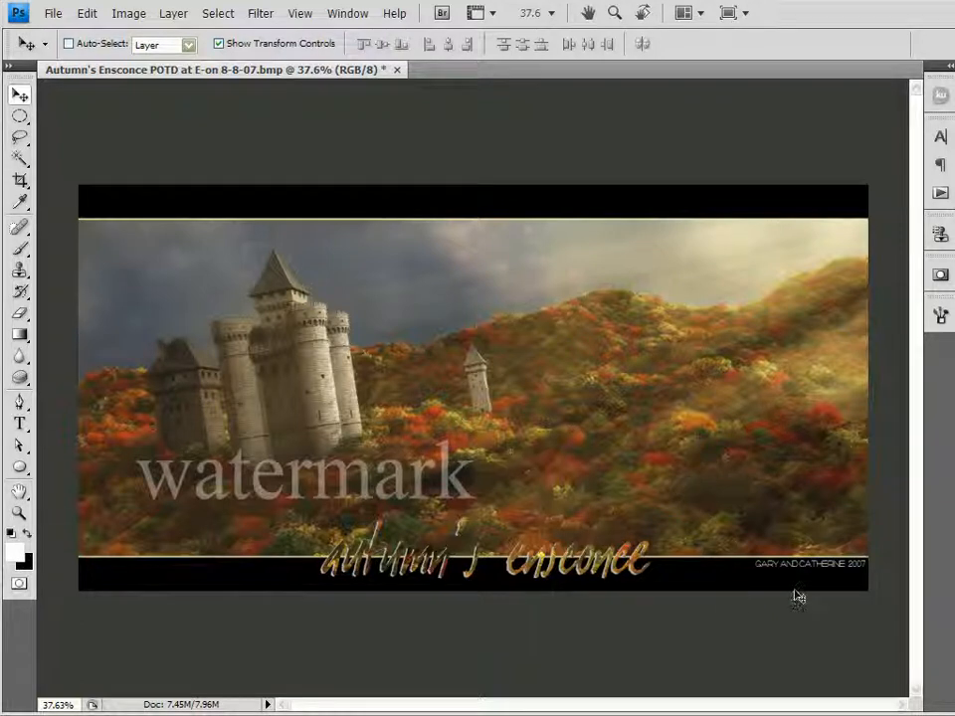
pyautogui.hotkey('alt', '[')
pyautogui.hotkey('alt', ']')
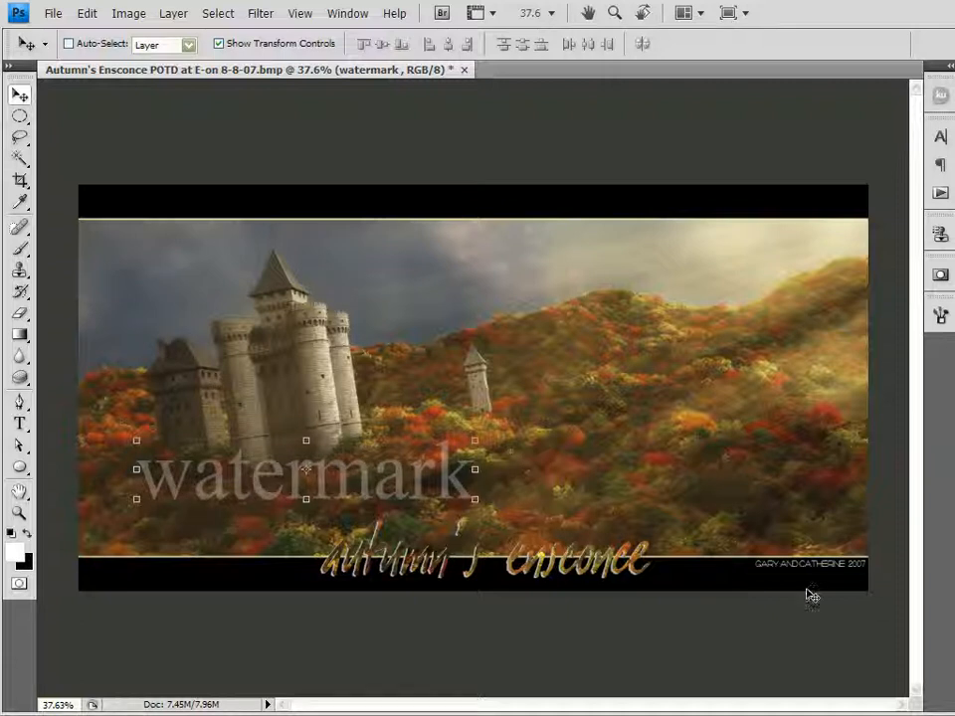
# Shift the faded watermark text down so it overlaps the start of the "autumn's ensconce" title.
pyautogui.scroll(3, 279, 491)
pyautogui.scroll(2, 100, 495)
pyautogui.scroll(1, 602, 507)
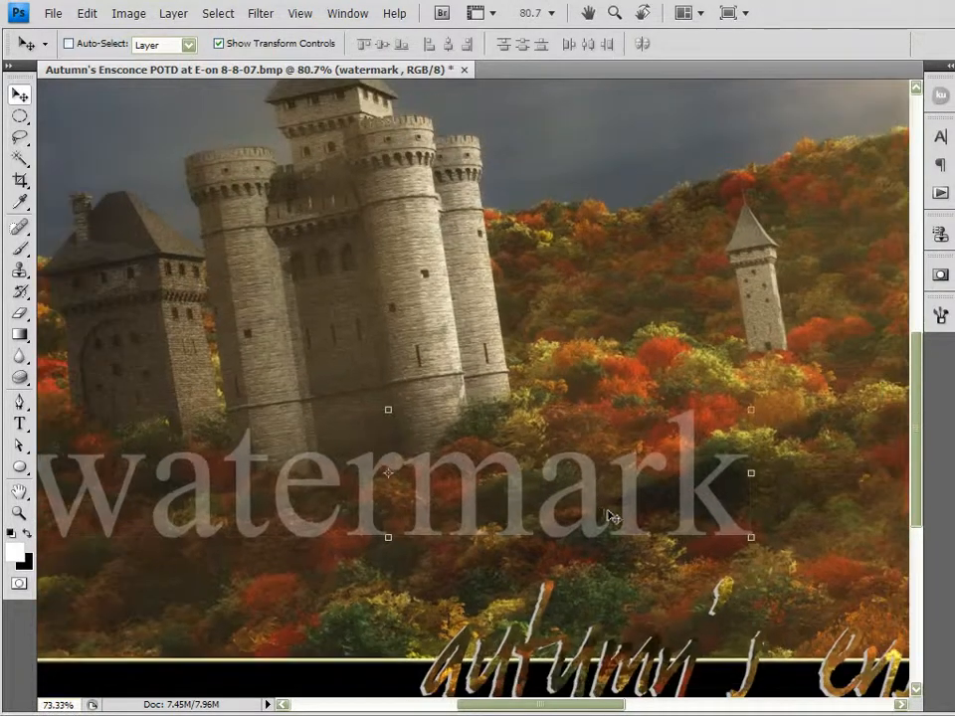
pyautogui.scroll(-3, 609, 515)
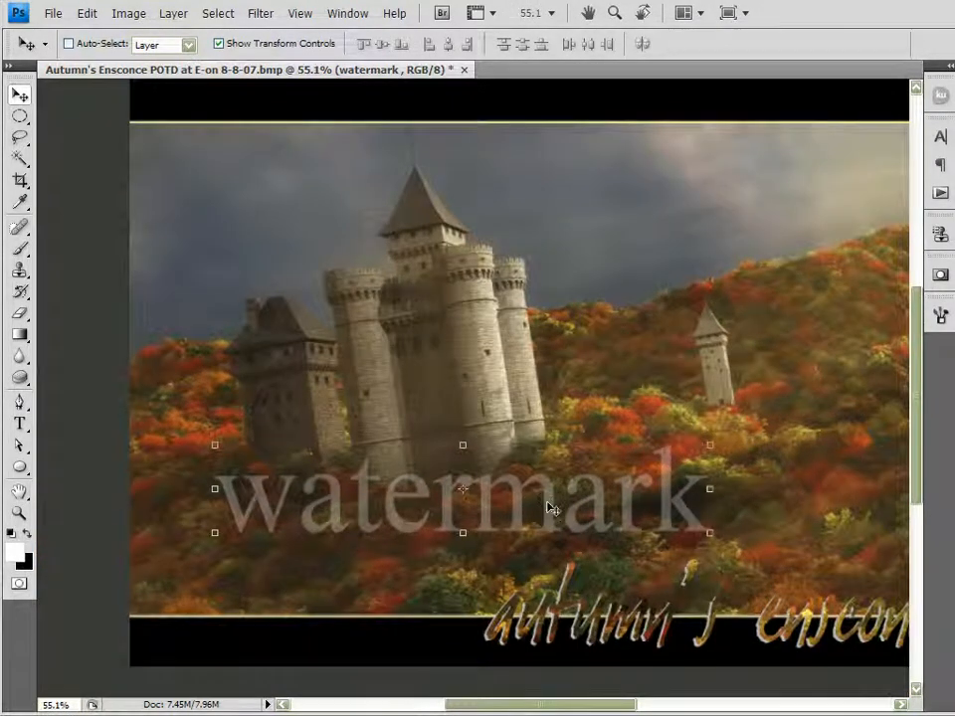
pyautogui.moveTo(550, 508); pyautogui.dragTo(587, 557)
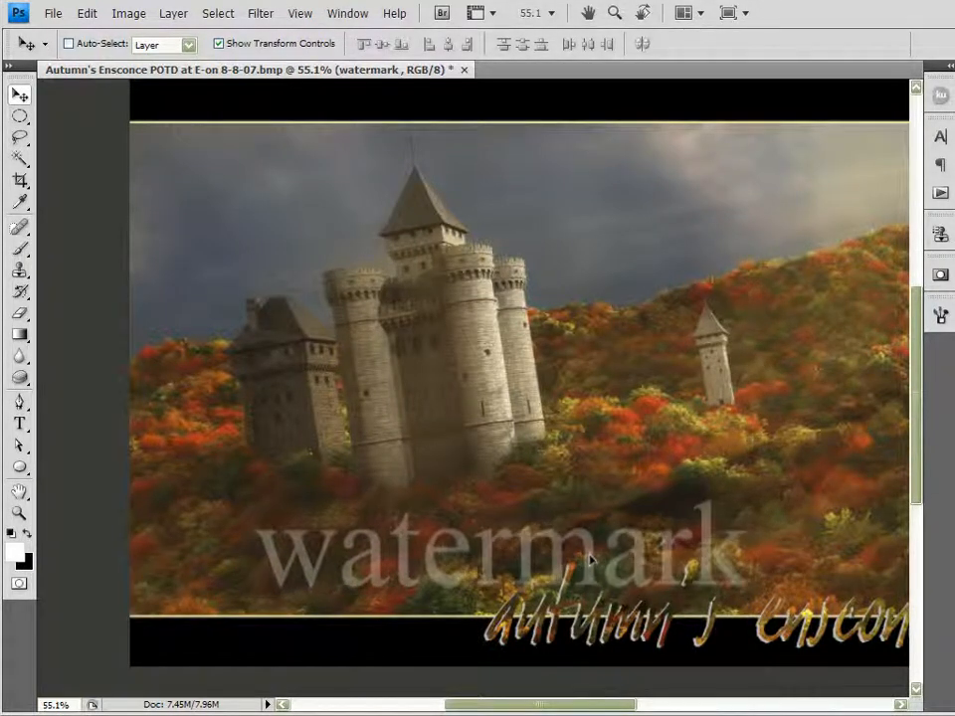
pyautogui.moveTo(587, 557); pyautogui.dragTo(587, 564)
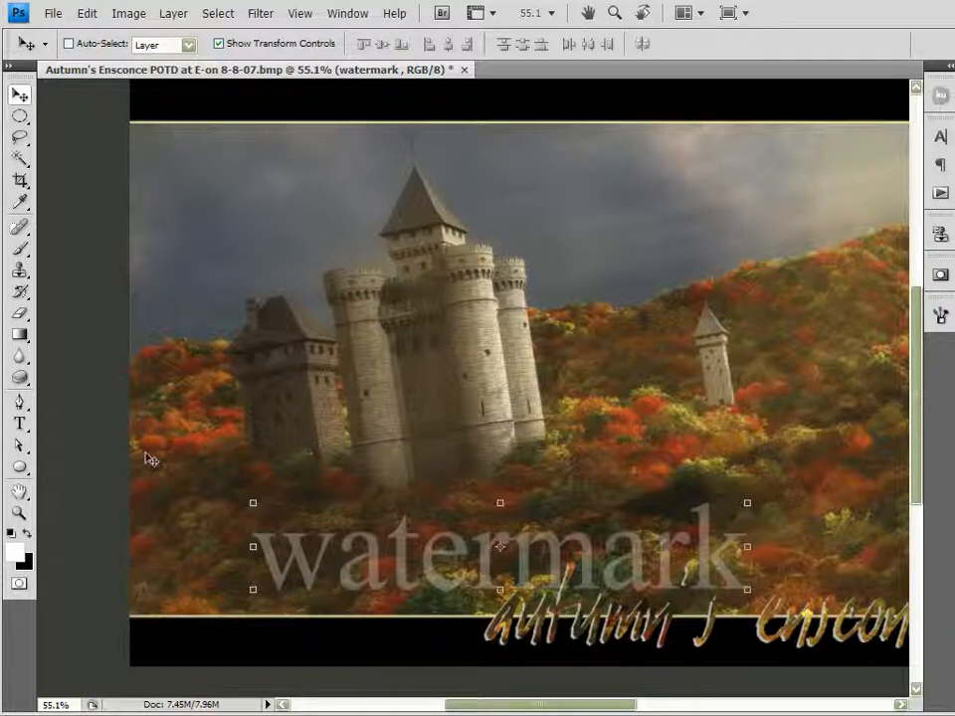
# Duplicate the background layer and merge the faded watermark text into the copy.
pyautogui.scroll(1, 460, 565)
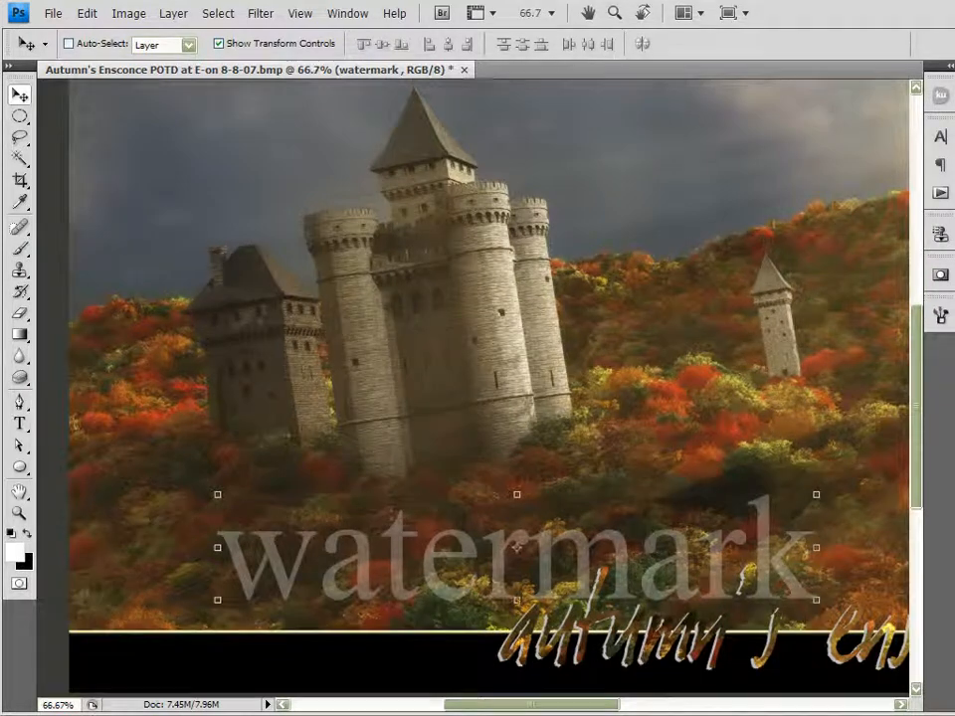
pyautogui.hotkey('alt', '[')
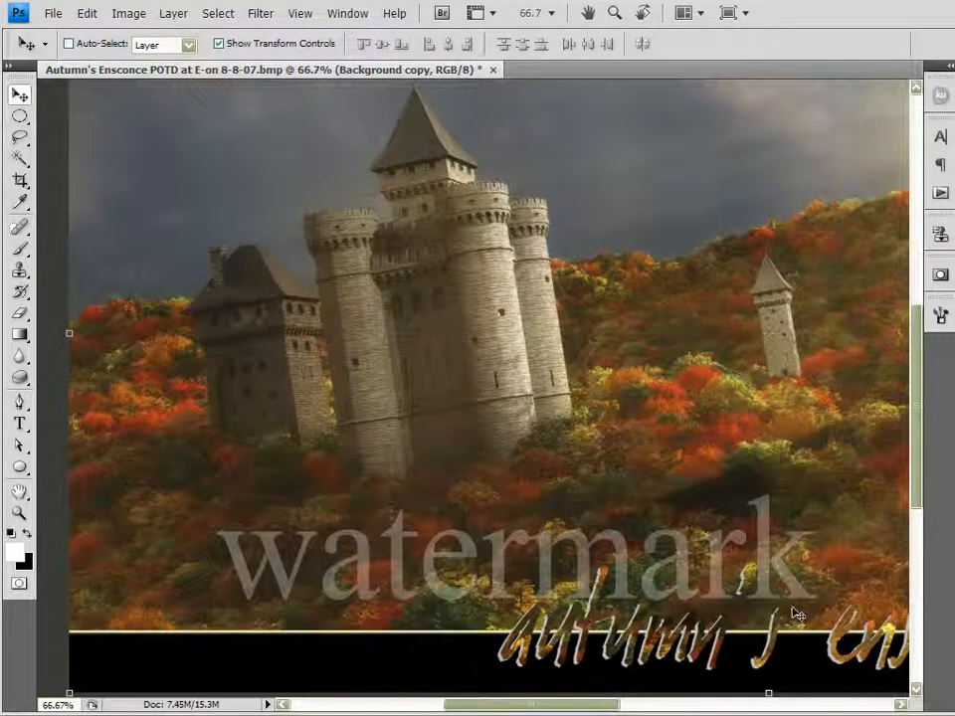
pyautogui.hotkey('alt', ']')
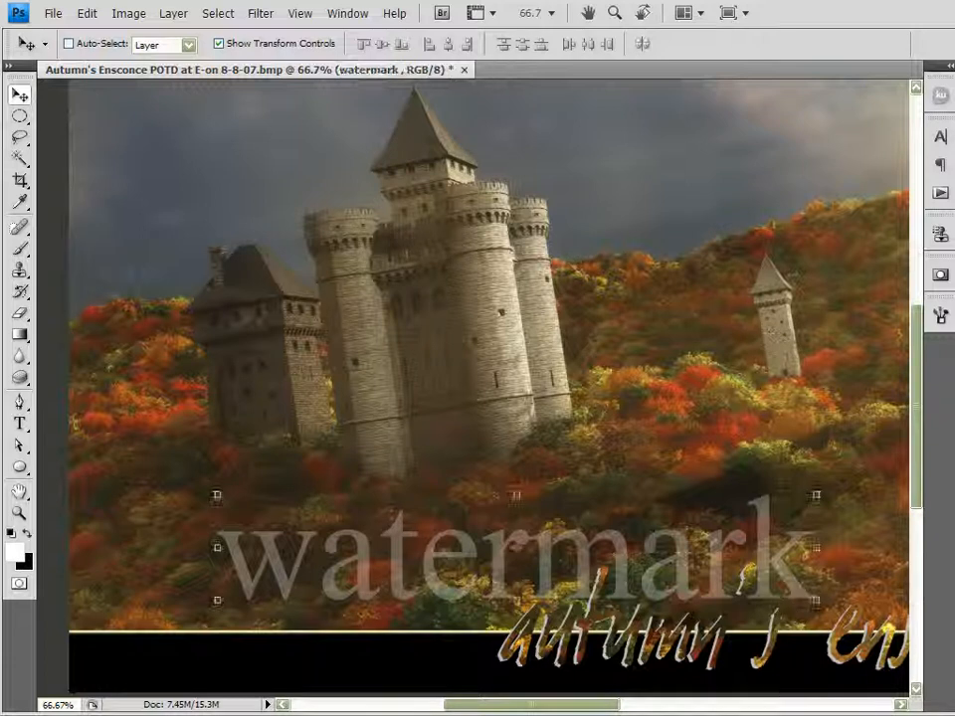
pyautogui.hotkey('alt', 'shift', '[')
pyautogui.hotkey('alt', ']')
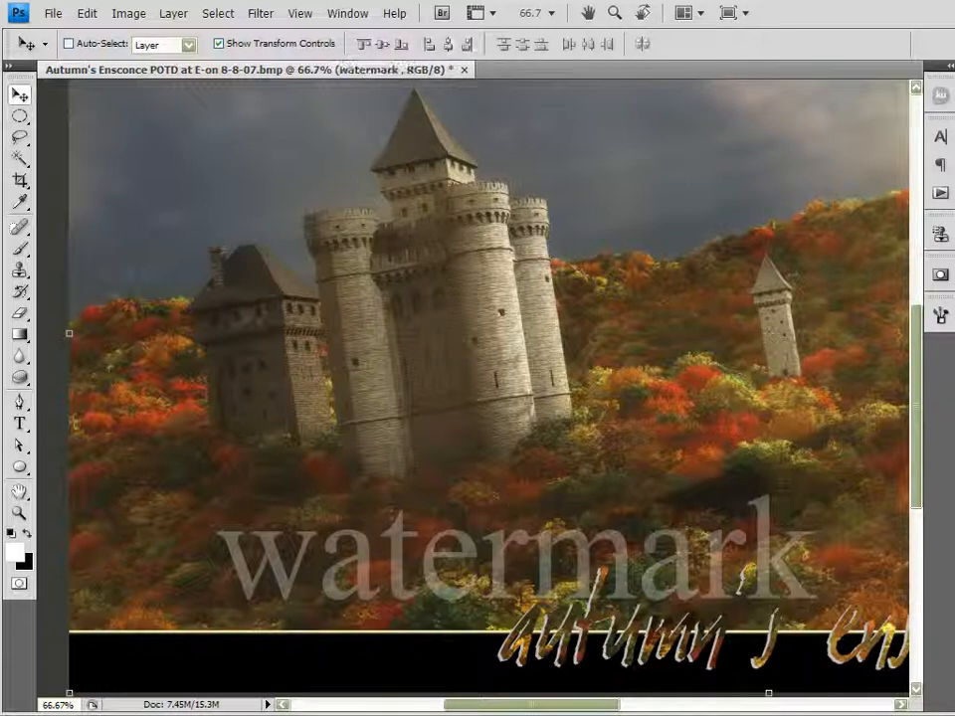
pyautogui.scroll(2, 465, 575)
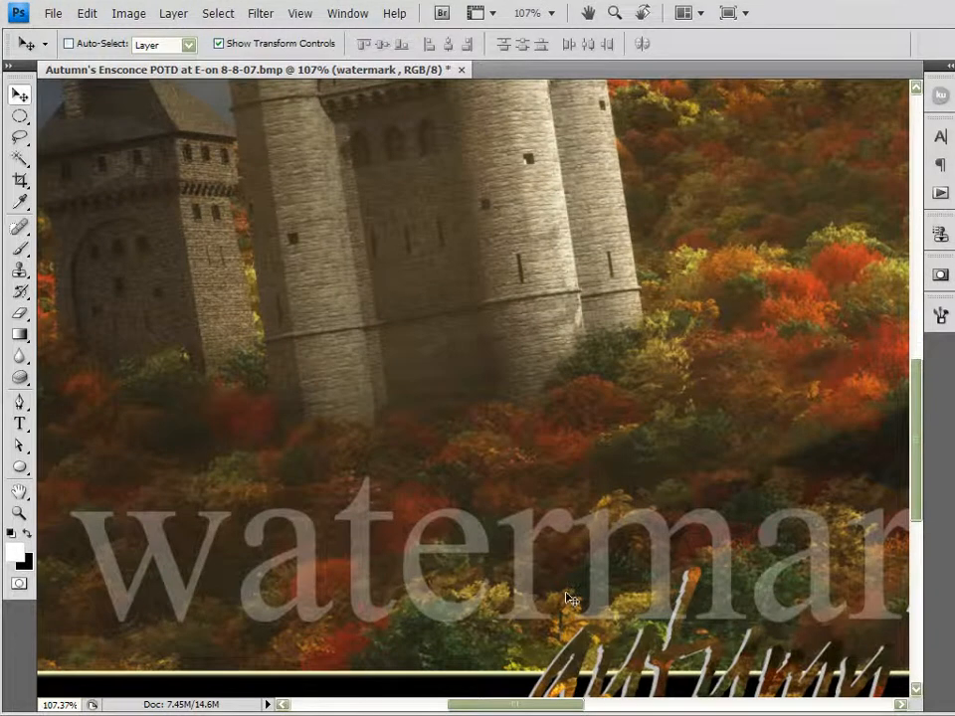
pyautogui.scroll(-2, 544, 594)
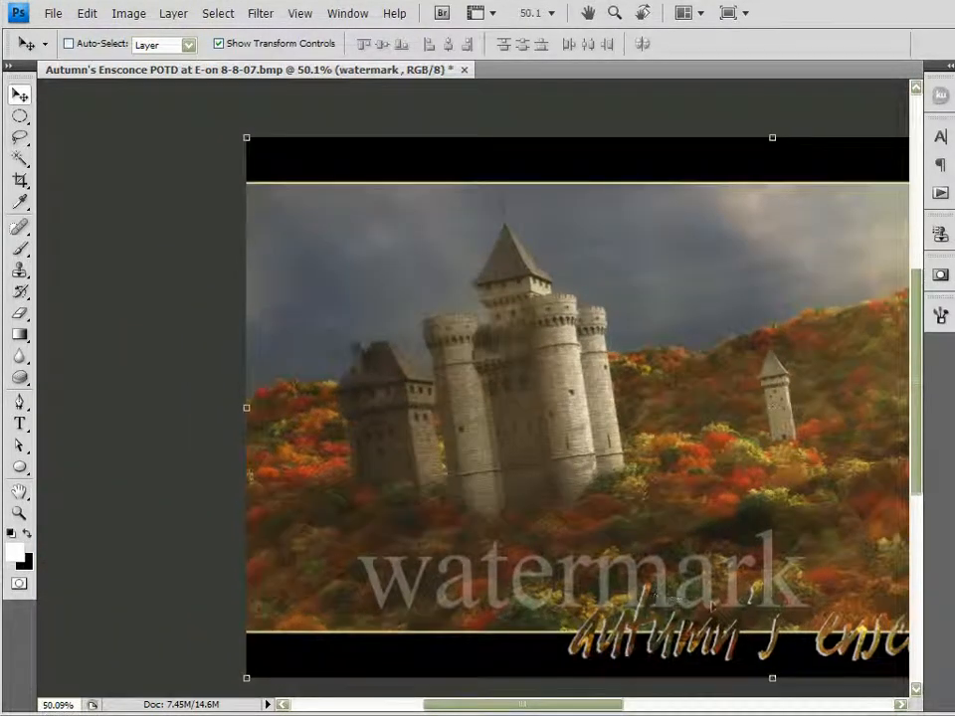
# Add a new white text reading "watermark" in 12 pt Times New Roman over the castle.
pyautogui.click(19, 423)
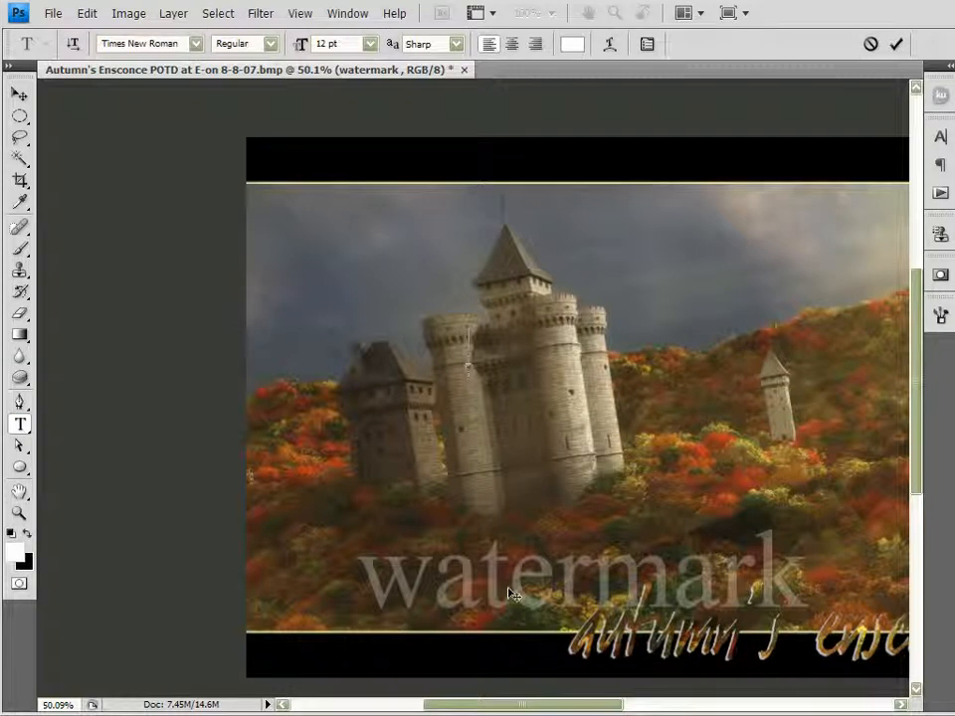
pyautogui.write('watermark')
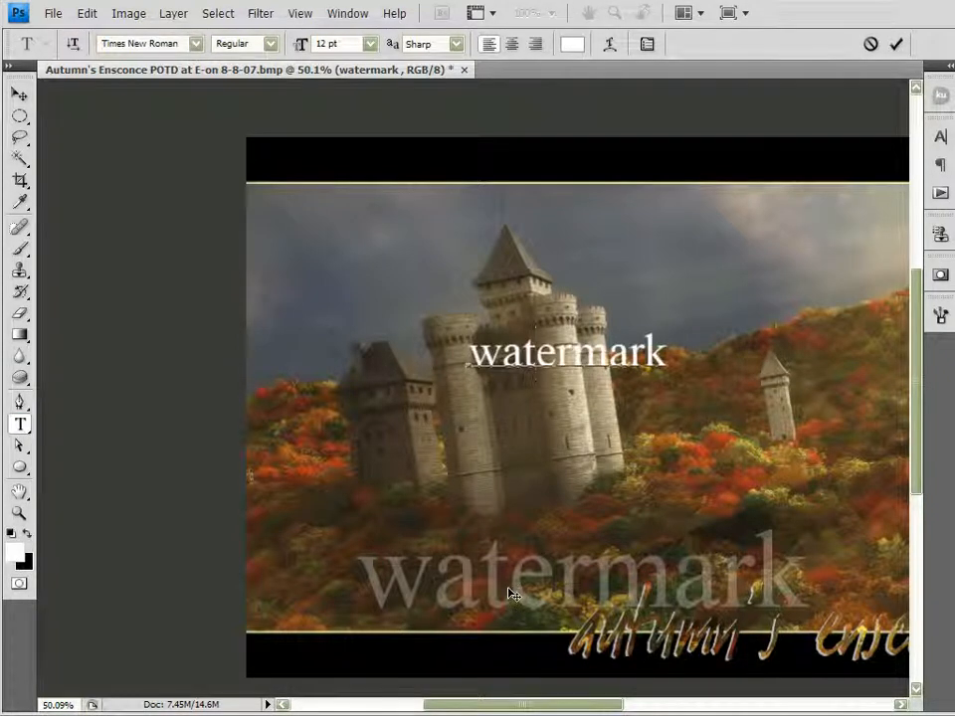
pyautogui.click(897, 44)
pyautogui.click(19, 93)
# Place the new text over the faded watermark, scaled to about 225% width and 247% height to match it.
pyautogui.moveTo(467, 370); pyautogui.dragTo(352, 597)
pyautogui.moveTo(554, 601); pyautogui.dragTo(801, 601)
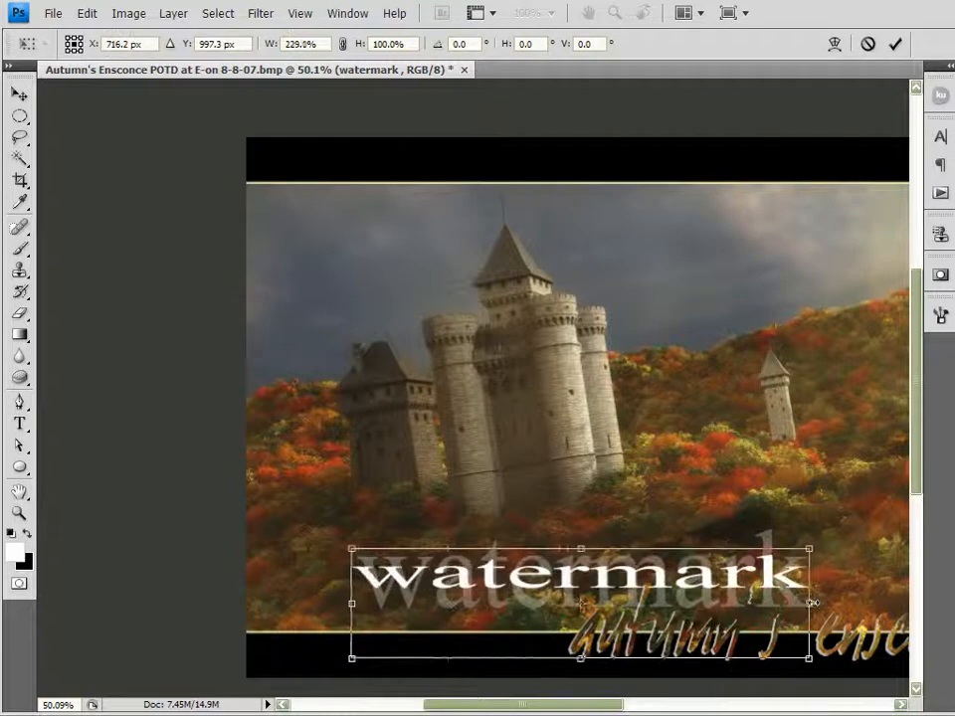
pyautogui.moveTo(575, 543); pyautogui.dragTo(588, 384)
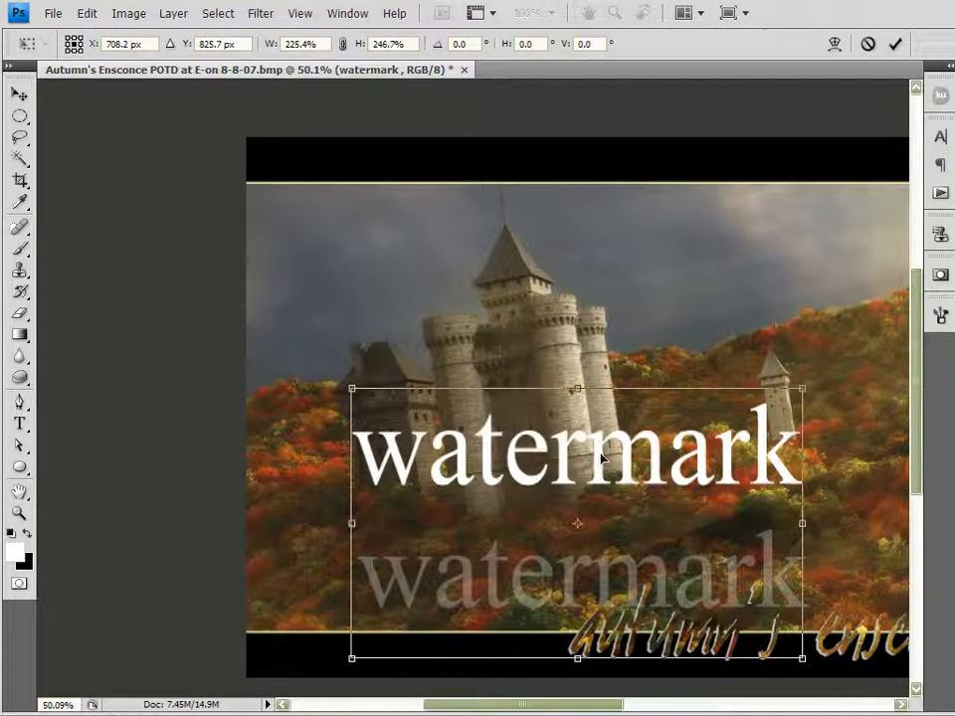
pyautogui.moveTo(610, 508); pyautogui.dragTo(615, 632)
pyautogui.click(897, 44)
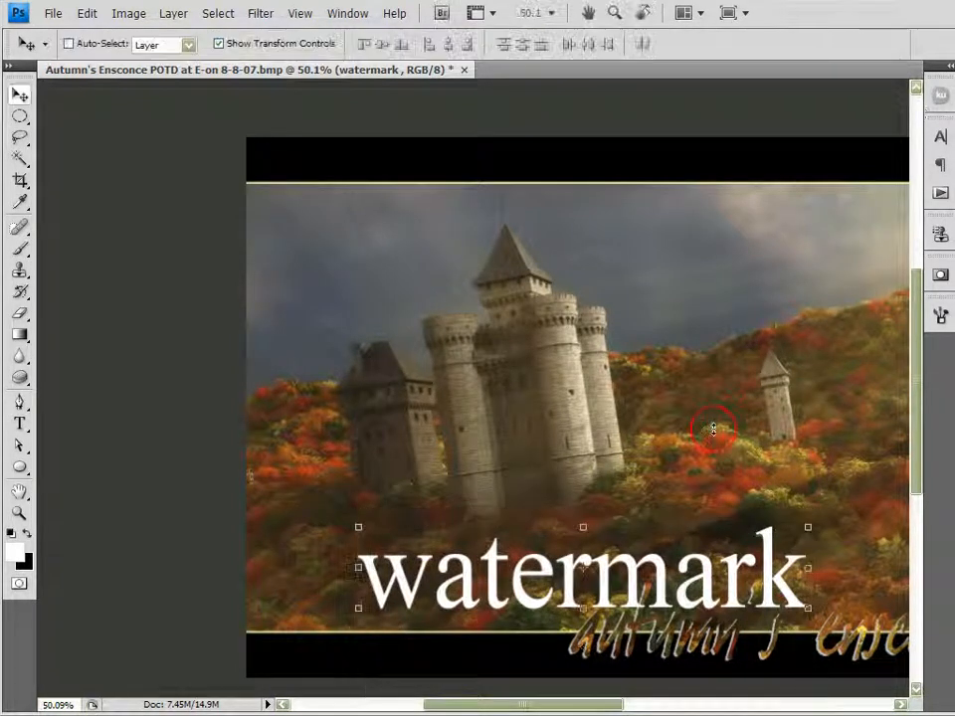
# Fine-tune the white text's position so it precisely covers the faded watermark beneath.
pyautogui.scroll(1, 733, 433)
pyautogui.scroll(5, 733, 433)
pyautogui.scroll(-3, 685, 708)
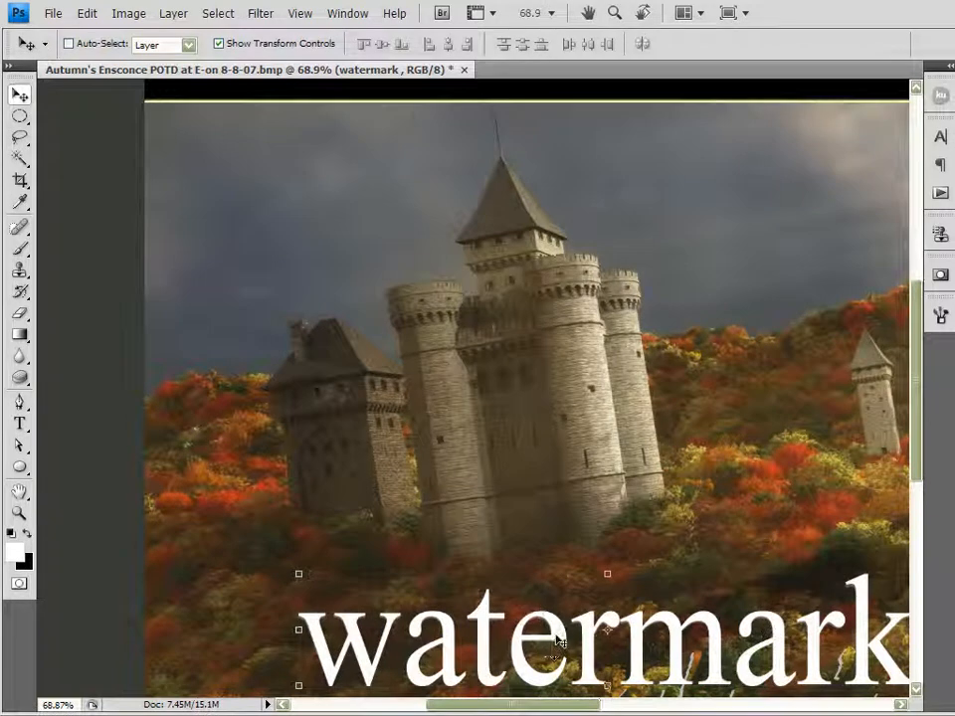
pyautogui.moveTo(558, 640)
pyautogui.mouseDown()
pyautogui.moveTo(491, 650)
pyautogui.moveTo(562, 635)
pyautogui.moveTo(560, 643)
pyautogui.mouseUp()
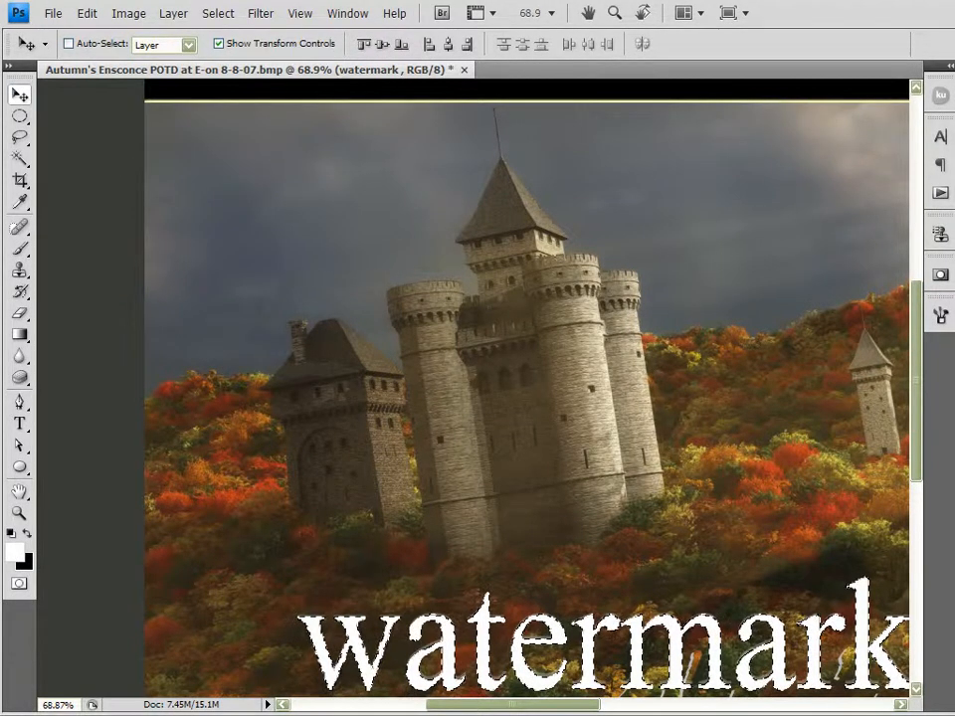
# Load the watermark lettering as a selection, fade the white text over it, and inspect the alignment with the faded watermark.
pyautogui.press('3')
pyautogui.scroll(1, 760, 565)
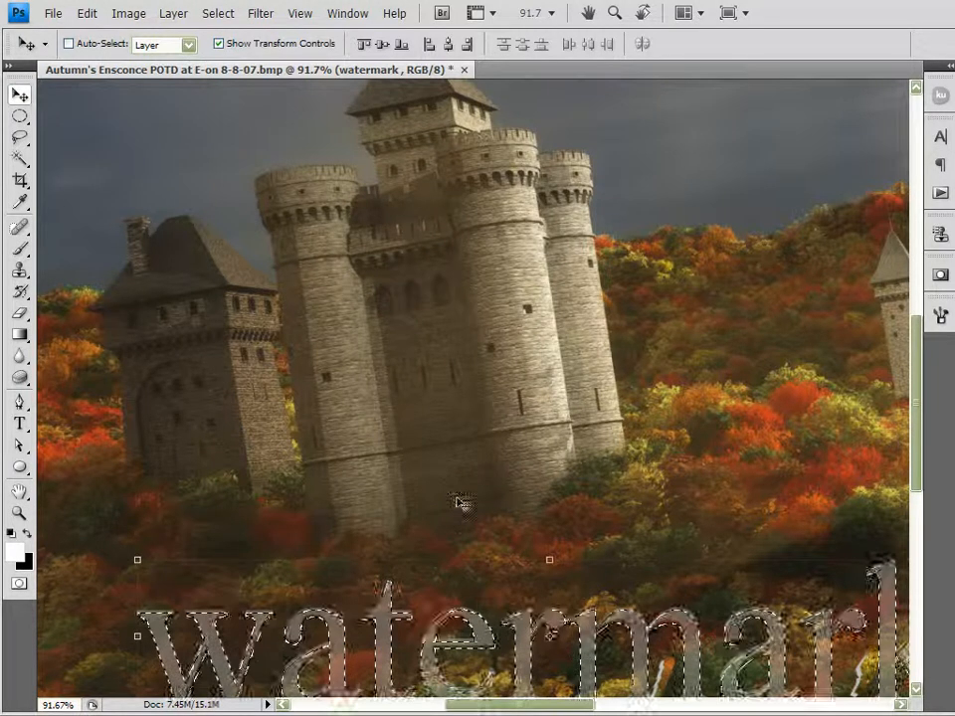
pyautogui.moveTo(458, 498); pyautogui.dragTo(435, 284)
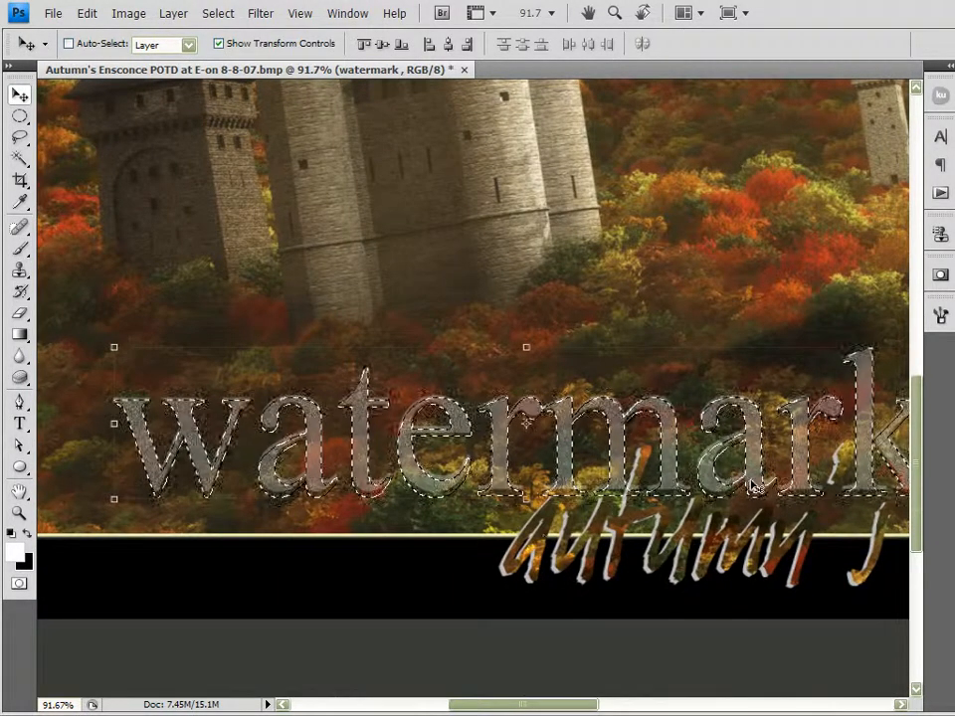
pyautogui.scroll(-5, 667, 438)
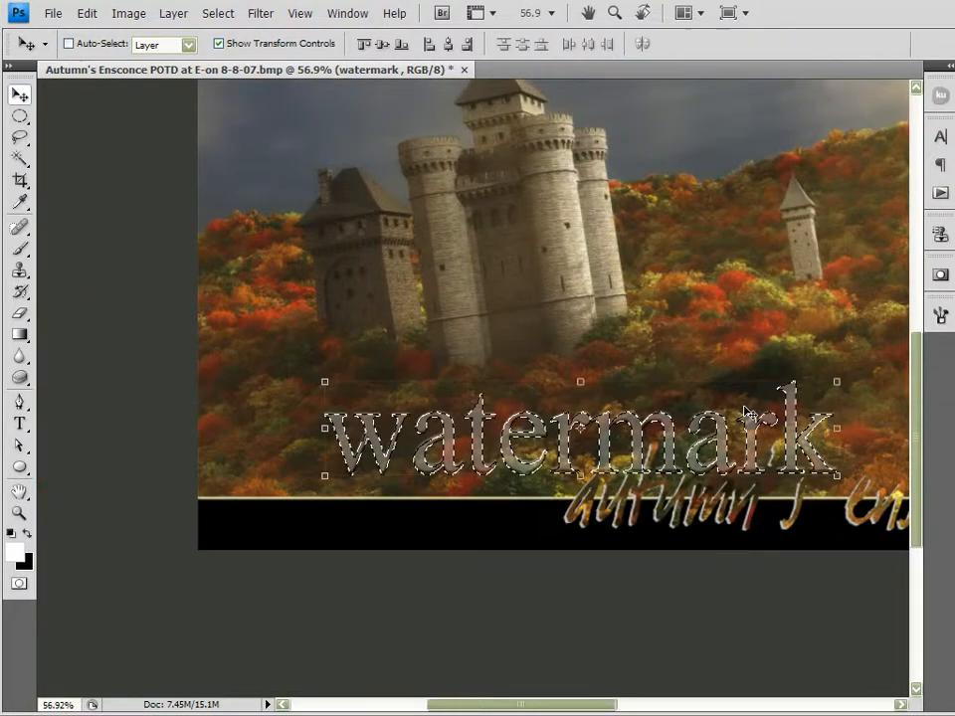
pyautogui.moveTo(765, 283); pyautogui.dragTo(635, 352)
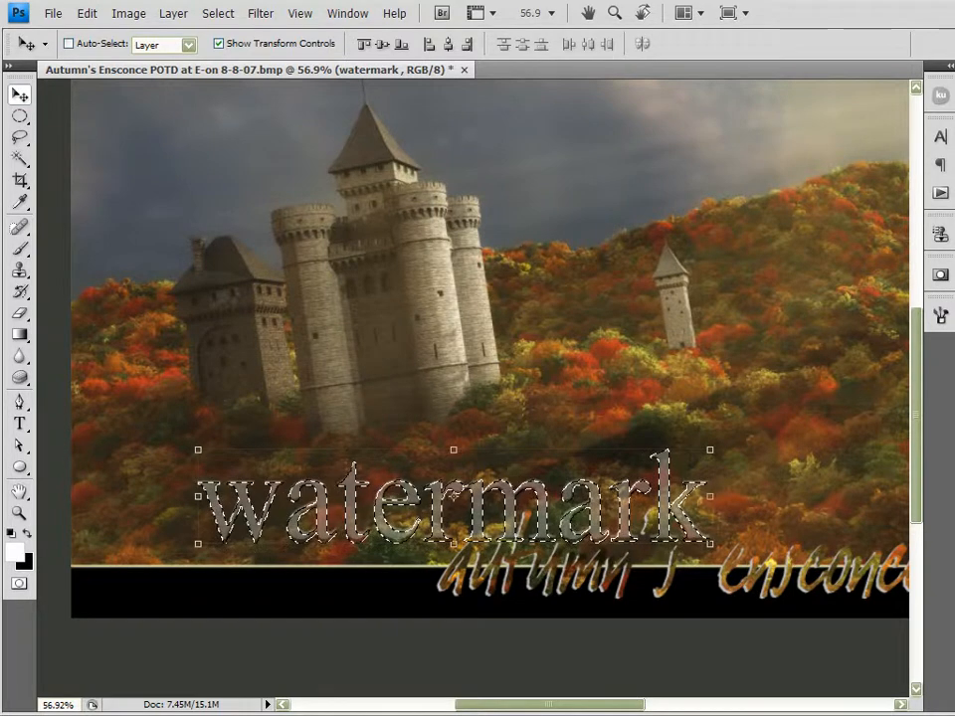
# Deselect the lettering and restore the white watermark text to full opacity.
pyautogui.hotkey('ctrl', 'd')
pyautogui.press('0')
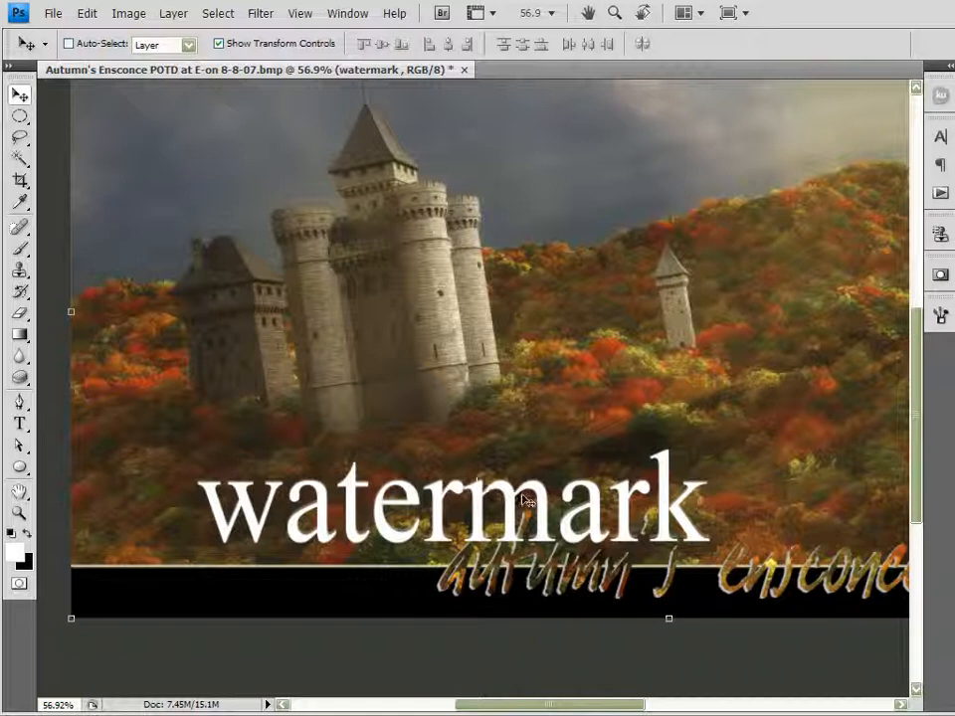
# Activate the white watermark text layer and move the text up into the sky across the castle's spire.
pyautogui.moveTo(502, 494)
pyautogui.mouseDown()
pyautogui.moveTo(505, 420)
pyautogui.moveTo(512, 480)
pyautogui.mouseUp()
pyautogui.hotkey('ctrl', 'z')
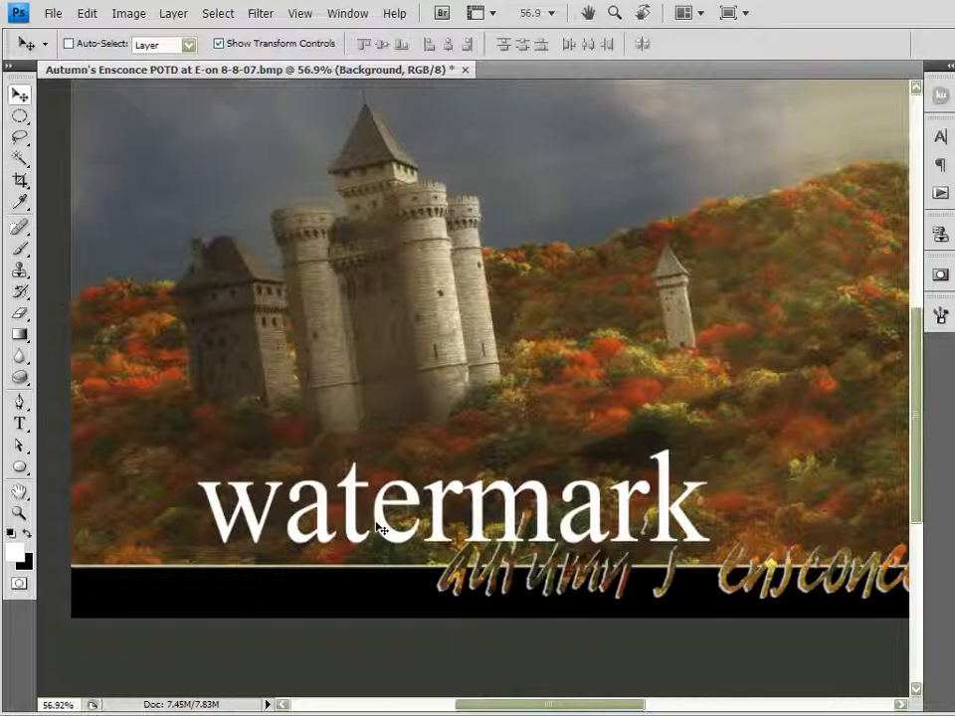
pyautogui.hotkey('alt', ']')
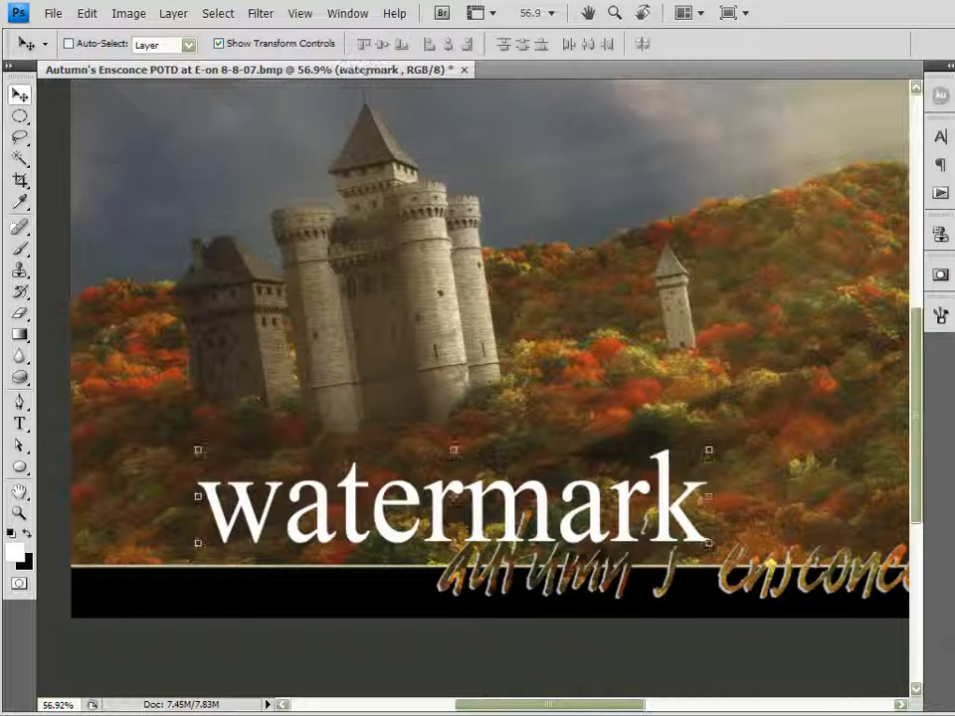
pyautogui.moveTo(597, 502); pyautogui.dragTo(629, 155)
pyautogui.scroll(-2, 628, 159)
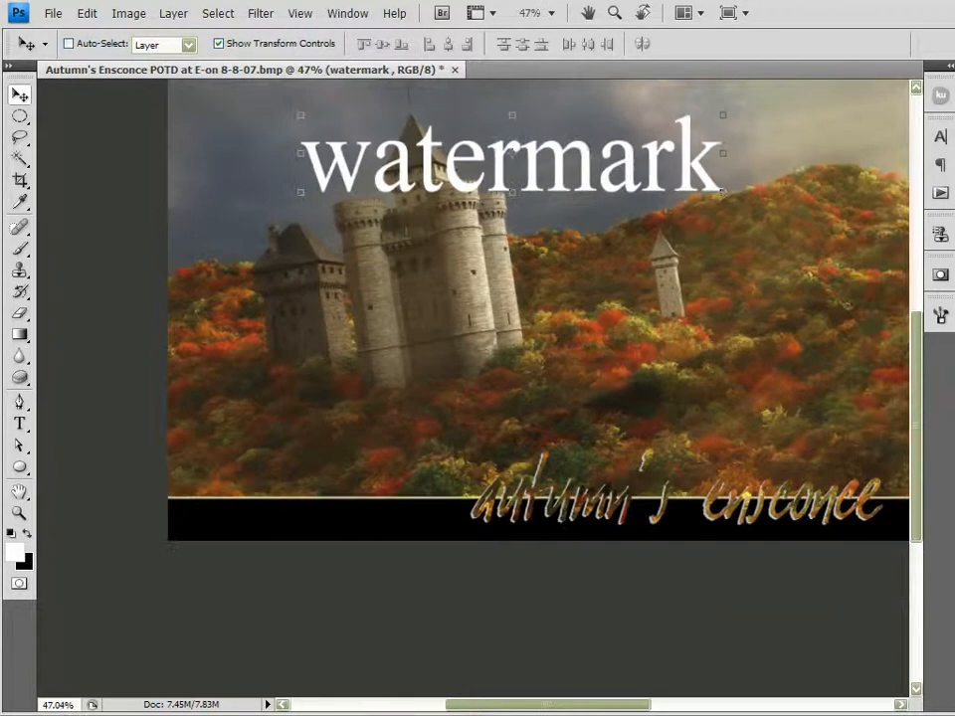
pyautogui.moveTo(796, 183); pyautogui.dragTo(665, 339)
pyautogui.scroll(-3, 472, 387)
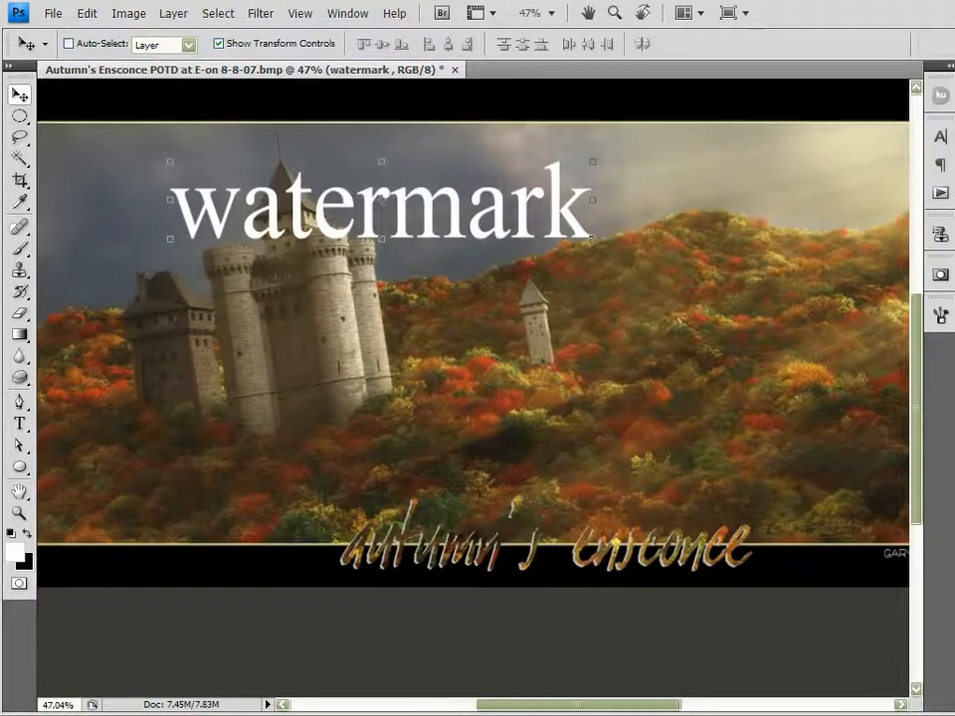
# Try other placements for the watermark text, over the castle towers and hillside and back up in the sky.
pyautogui.scroll(1, 473, 388)
pyautogui.scroll(1, 785, 224)
pyautogui.scroll(-1, 785, 224)
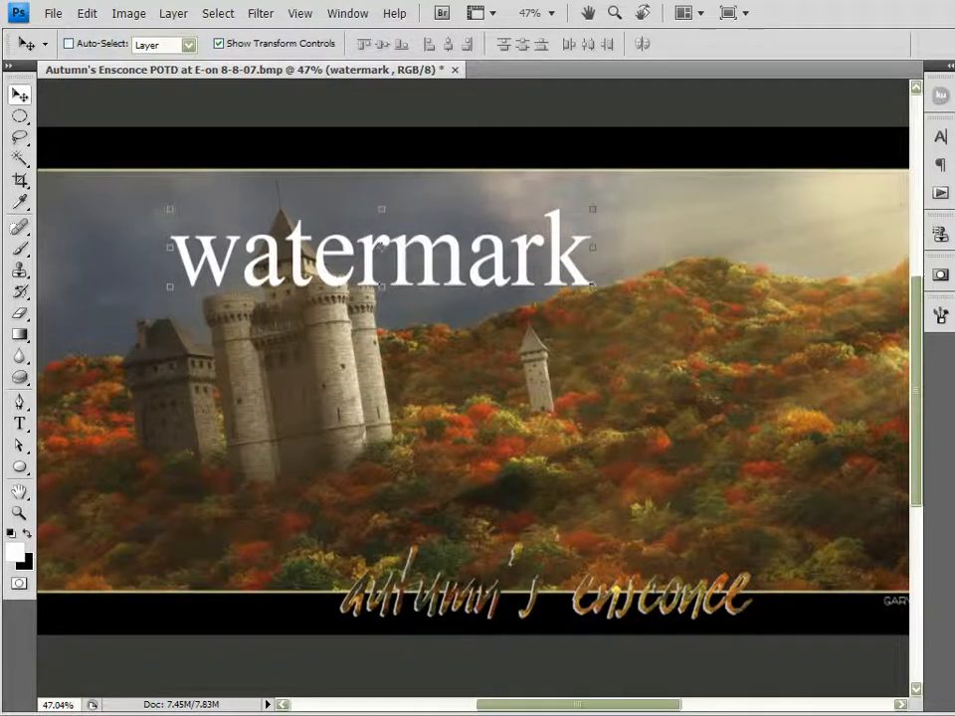
pyautogui.scroll(1, 503, 456)
pyautogui.scroll(-1, 503, 456)
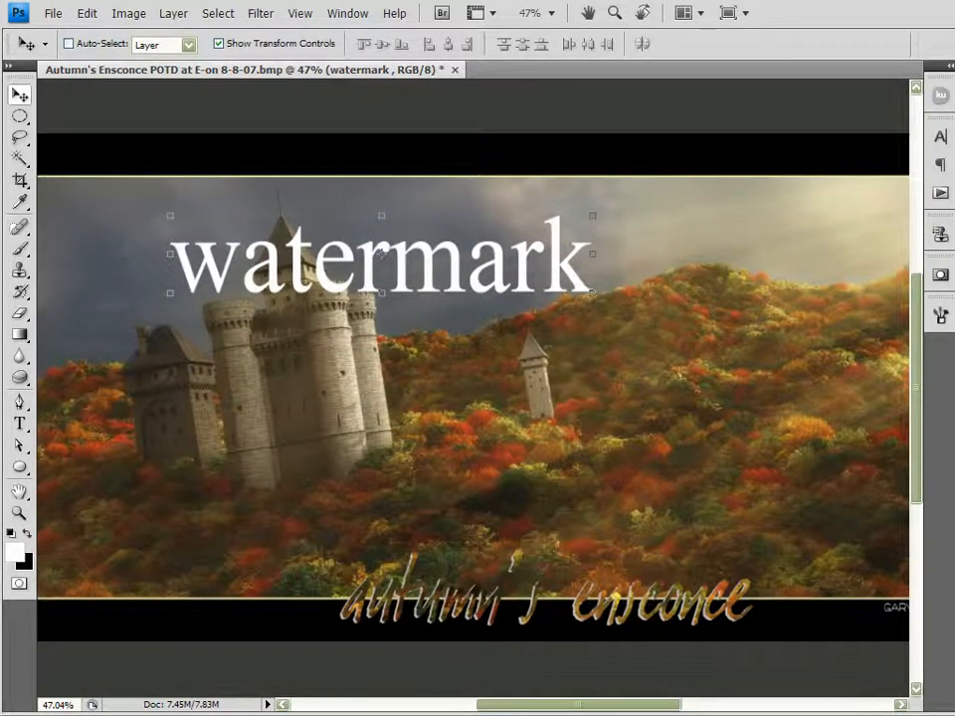
pyautogui.scroll(1, 473, 388)
pyautogui.scroll(-1, 472, 388)
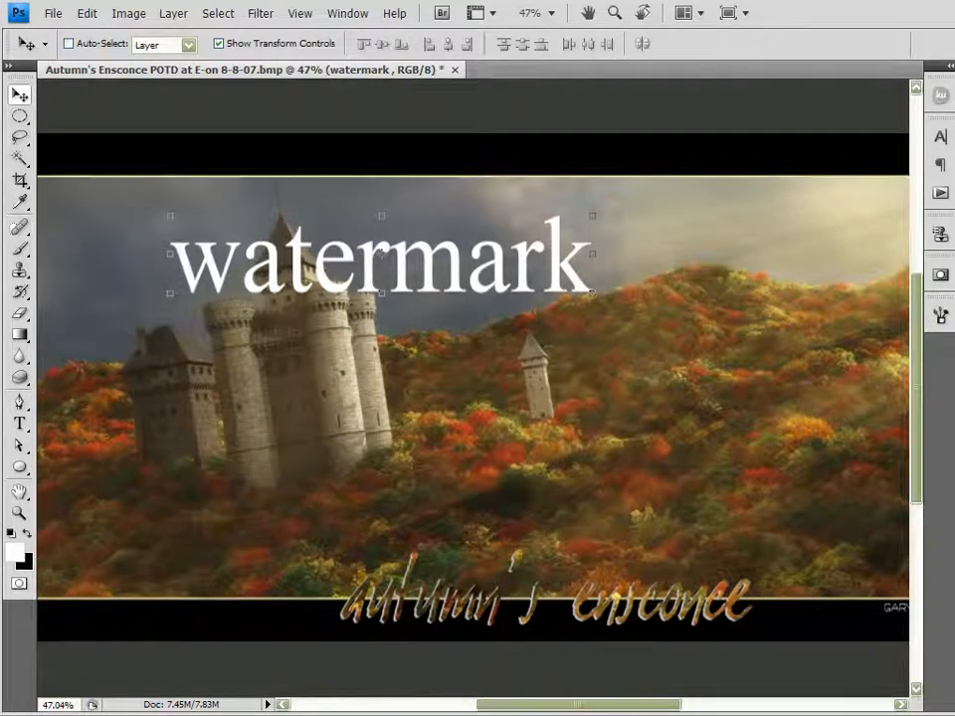
pyautogui.moveTo(354, 286); pyautogui.dragTo(471, 363)
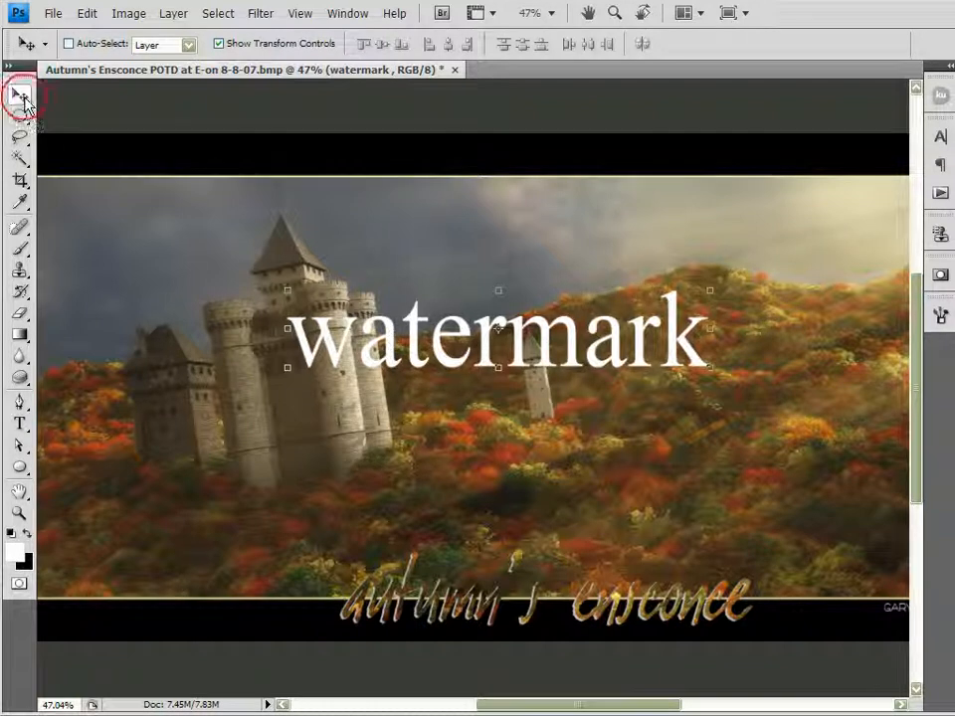
pyautogui.moveTo(419, 331); pyautogui.dragTo(409, 216)
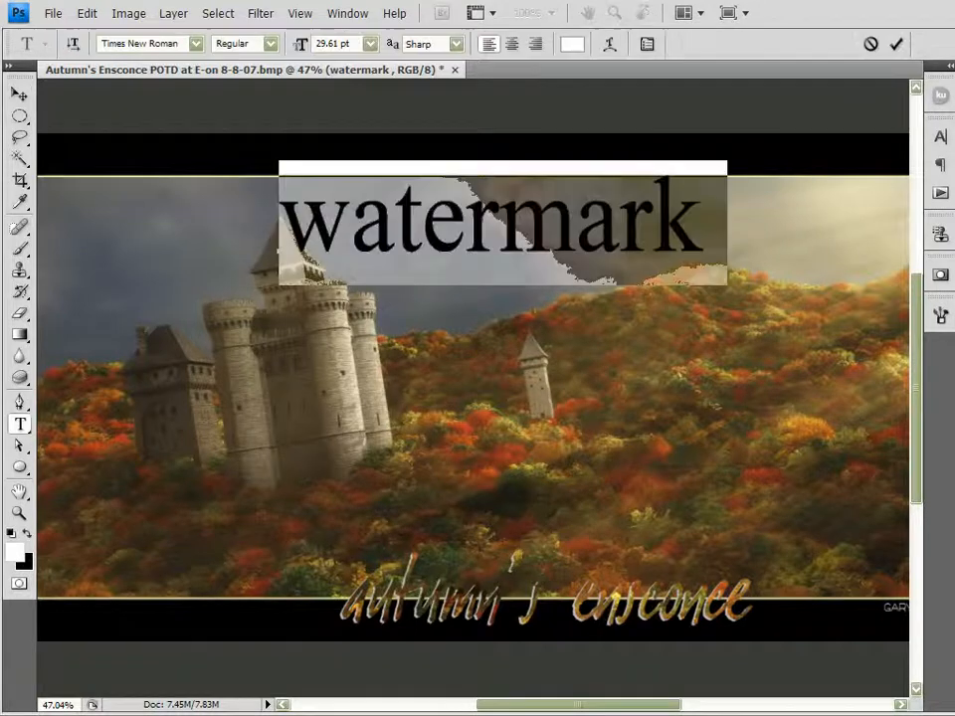
pyautogui.click(871, 42)
pyautogui.press('v')
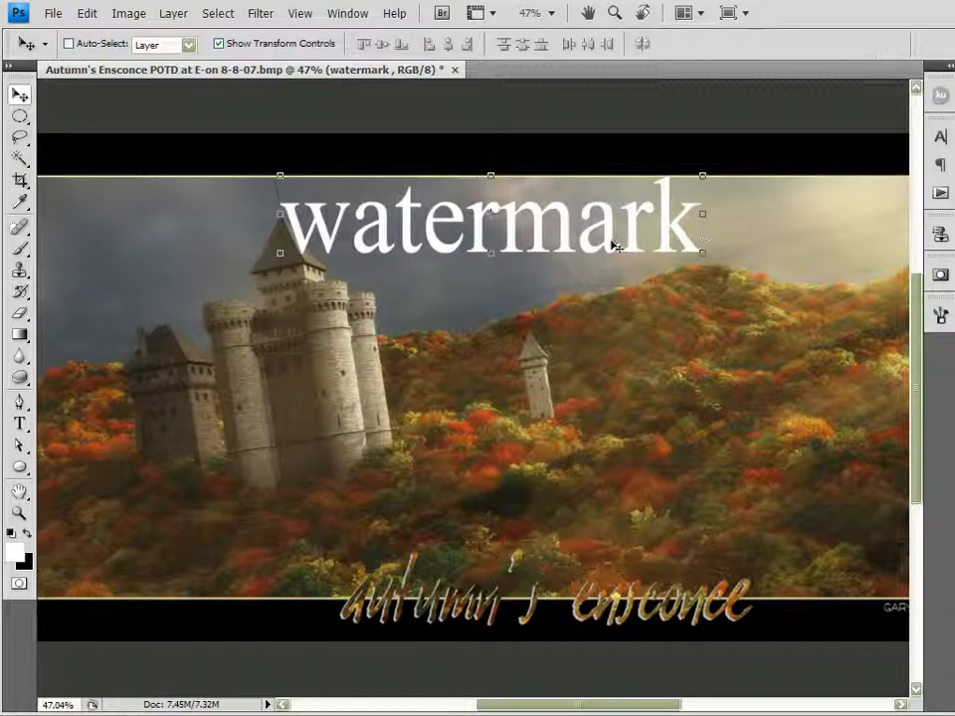
pyautogui.moveTo(613, 243); pyautogui.dragTo(571, 277)
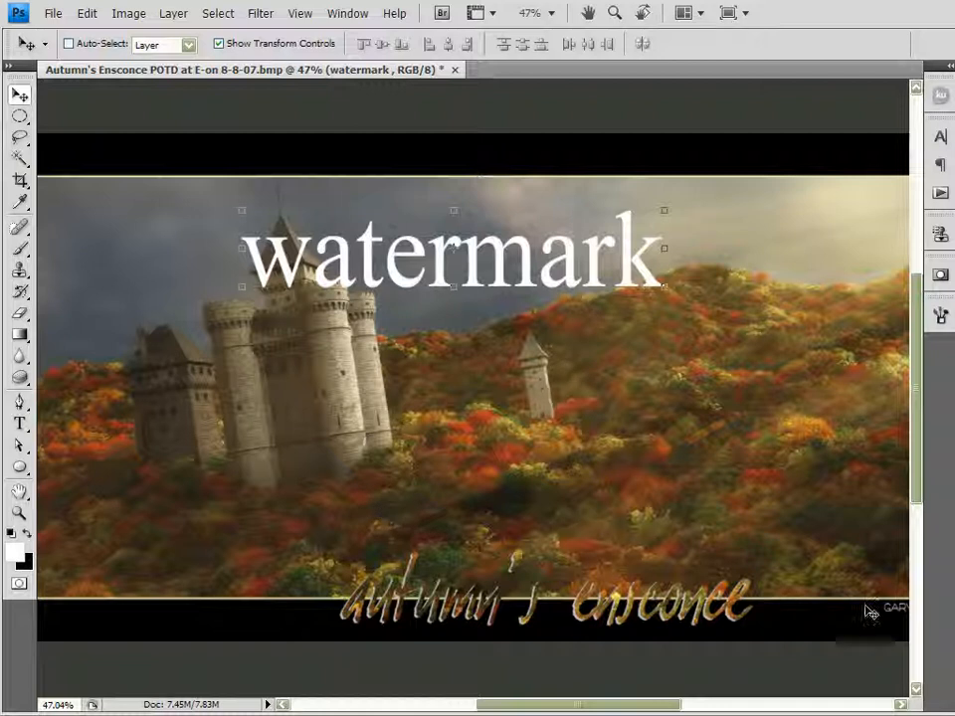
# Delete the existing watermark text and add new white text reading "watermark" in 12 pt Dream Orphans over the castle.
pyautogui.press('Delete')
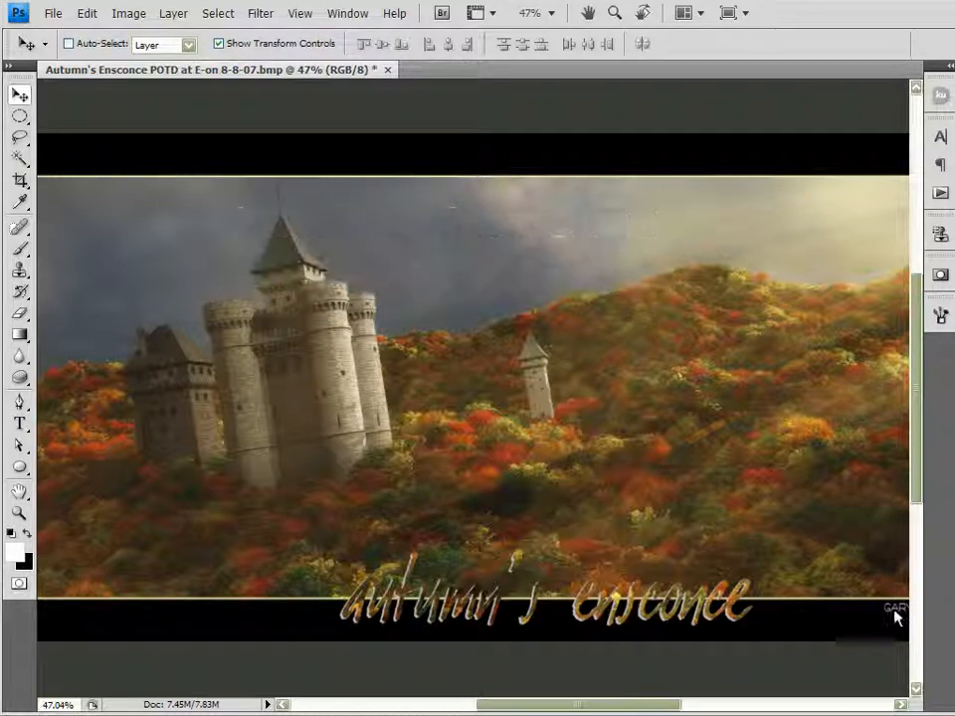
pyautogui.click(19, 424)
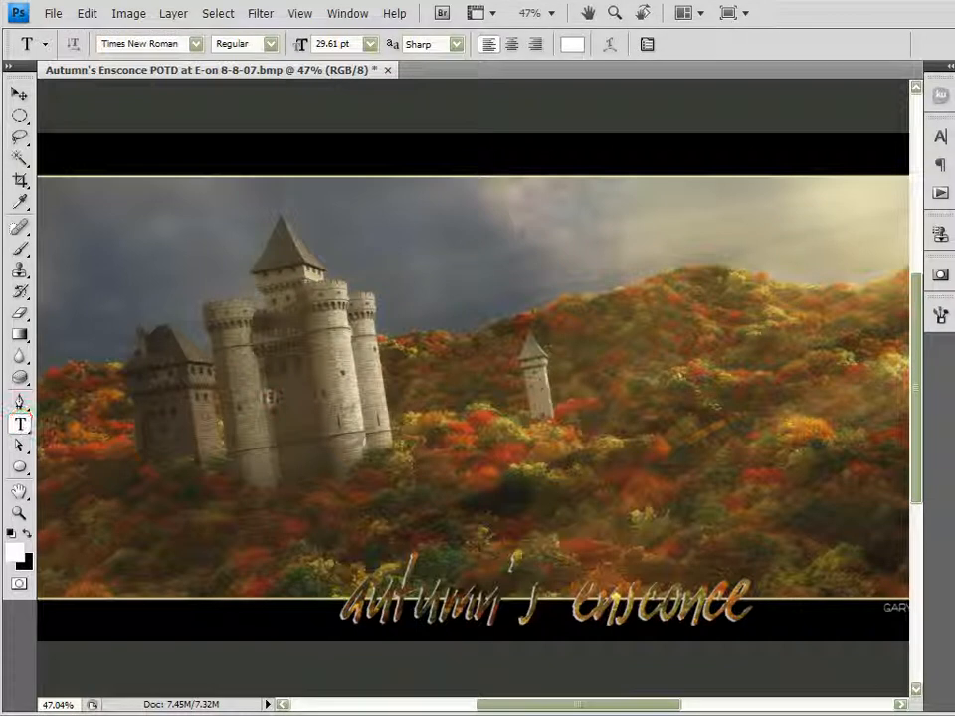
pyautogui.click(278, 450)
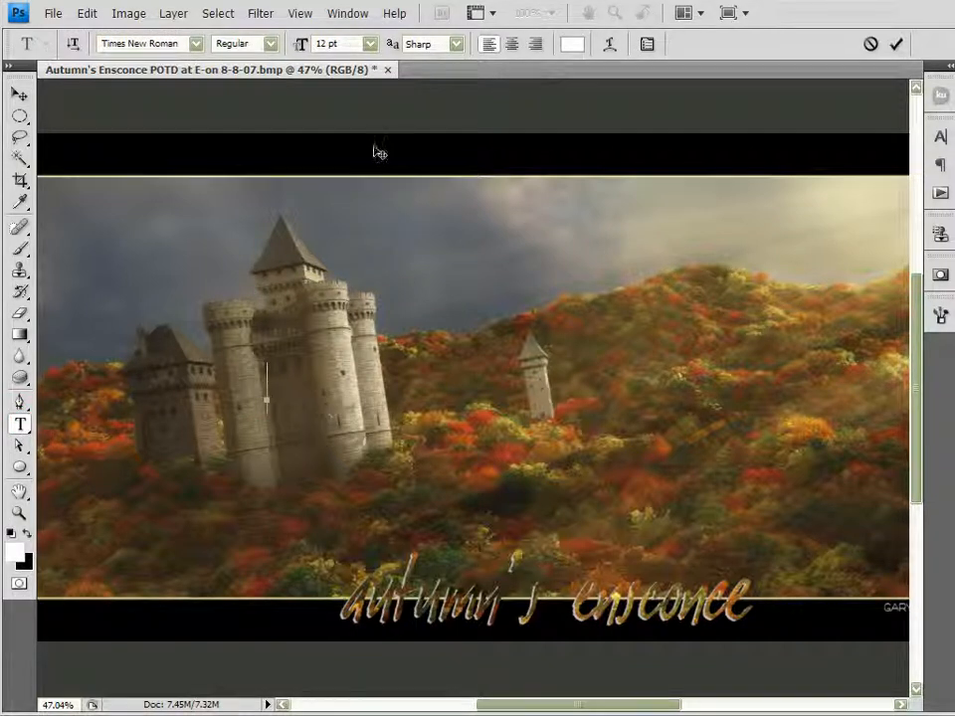
pyautogui.click(196, 43)
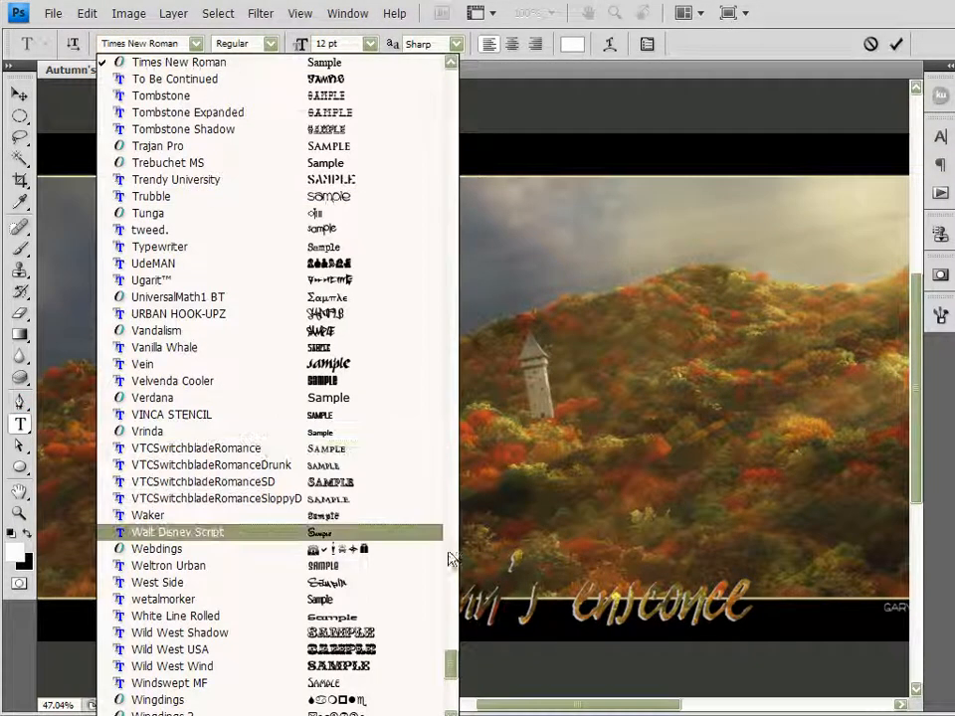
pyautogui.moveTo(449, 661); pyautogui.dragTo(456, 219)
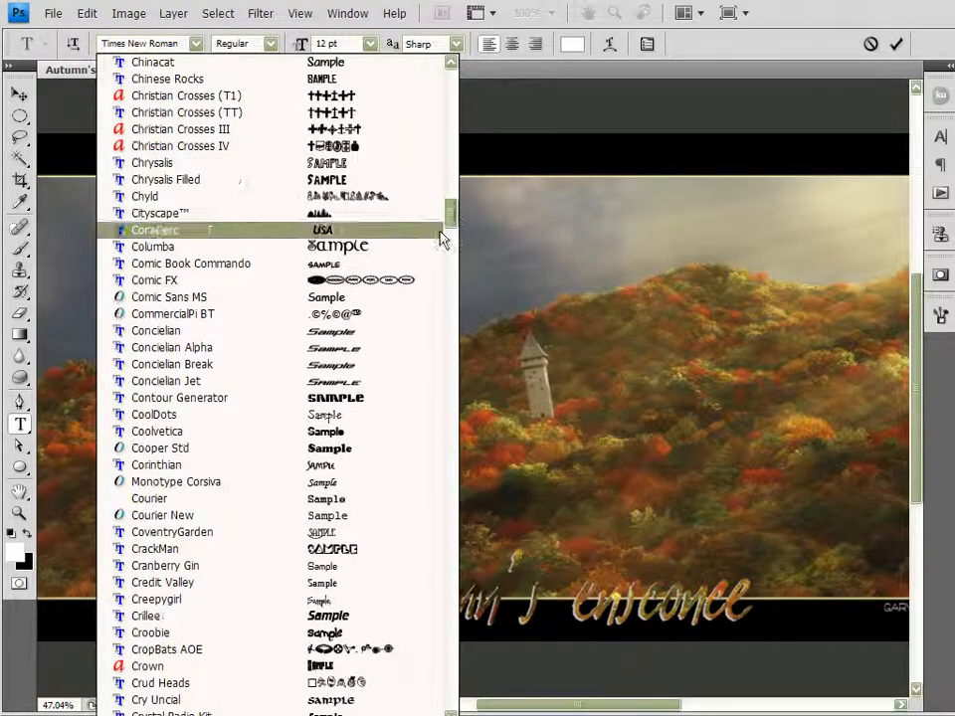
pyautogui.scroll(-14, 414, 348)
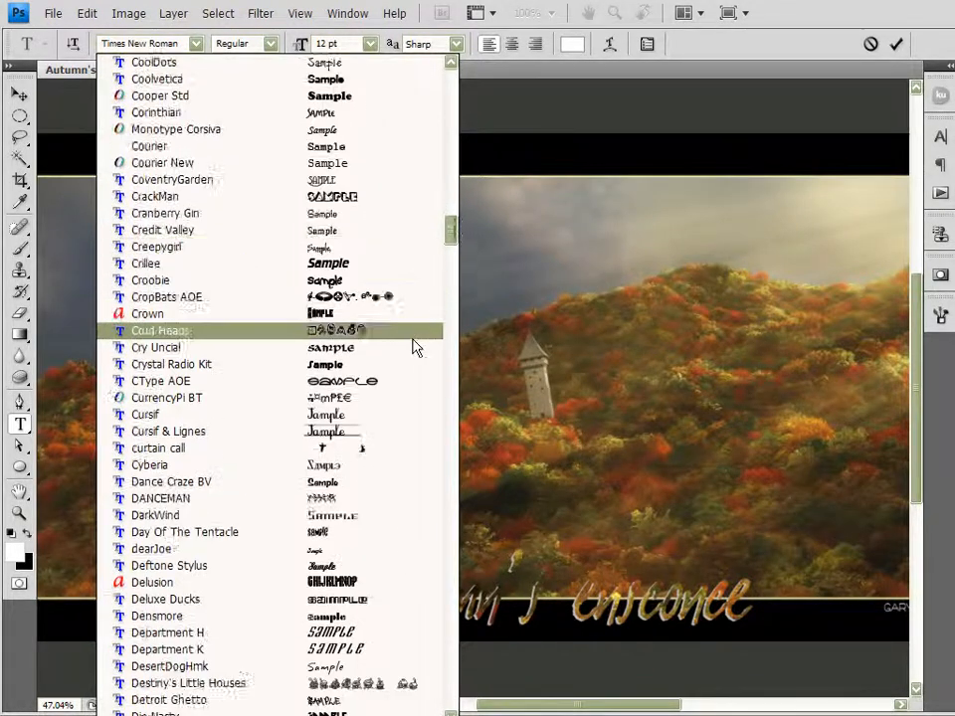
pyautogui.scroll(-8, 382, 407)
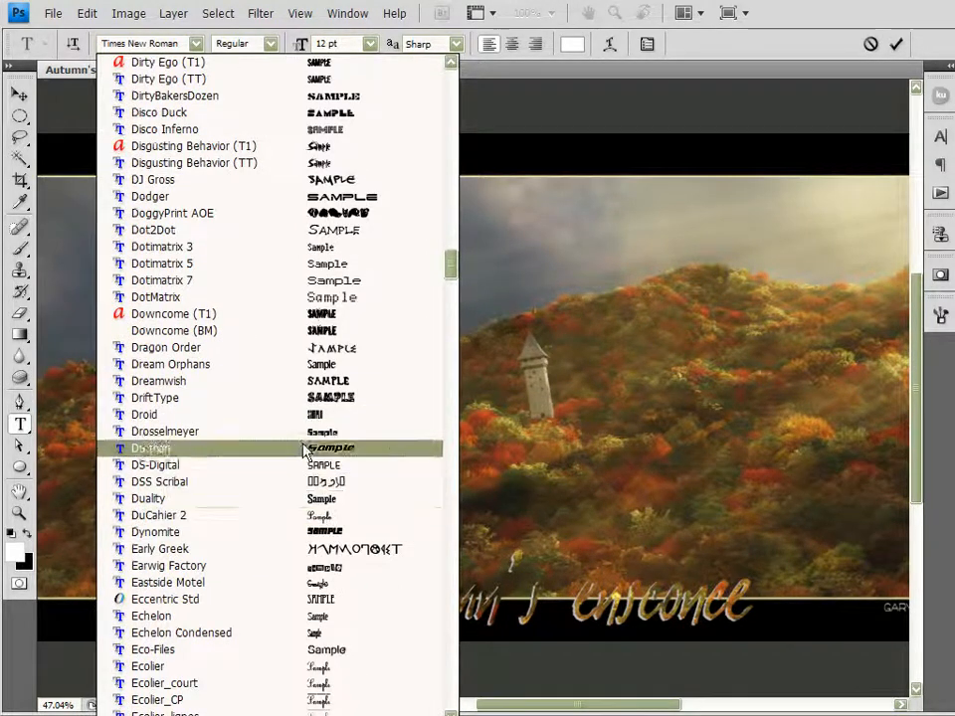
pyautogui.click(328, 364)
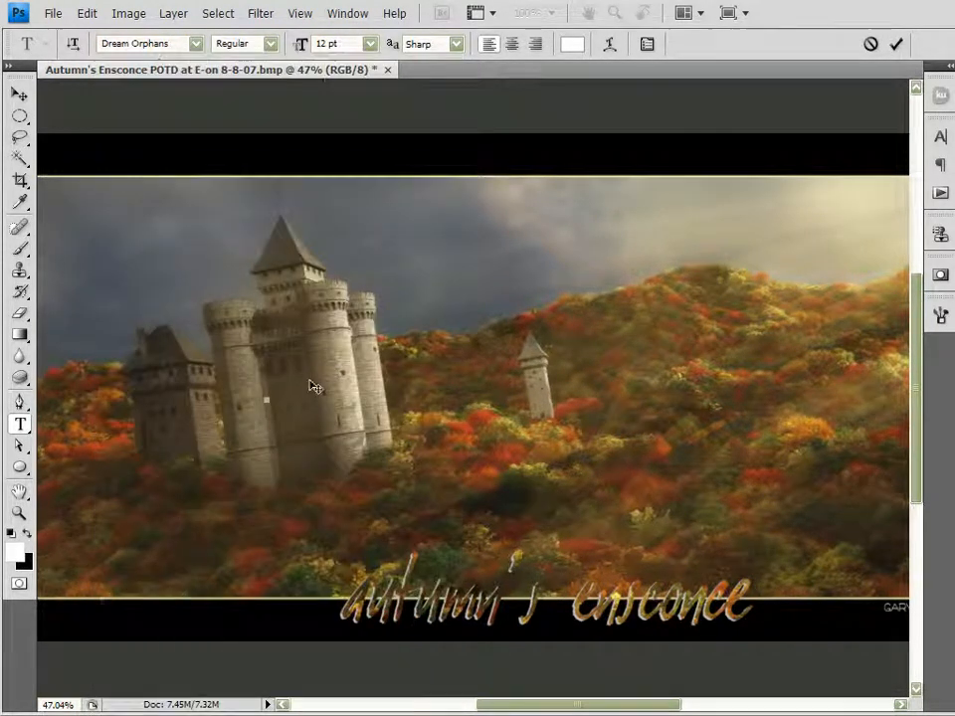
pyautogui.write('watermark')
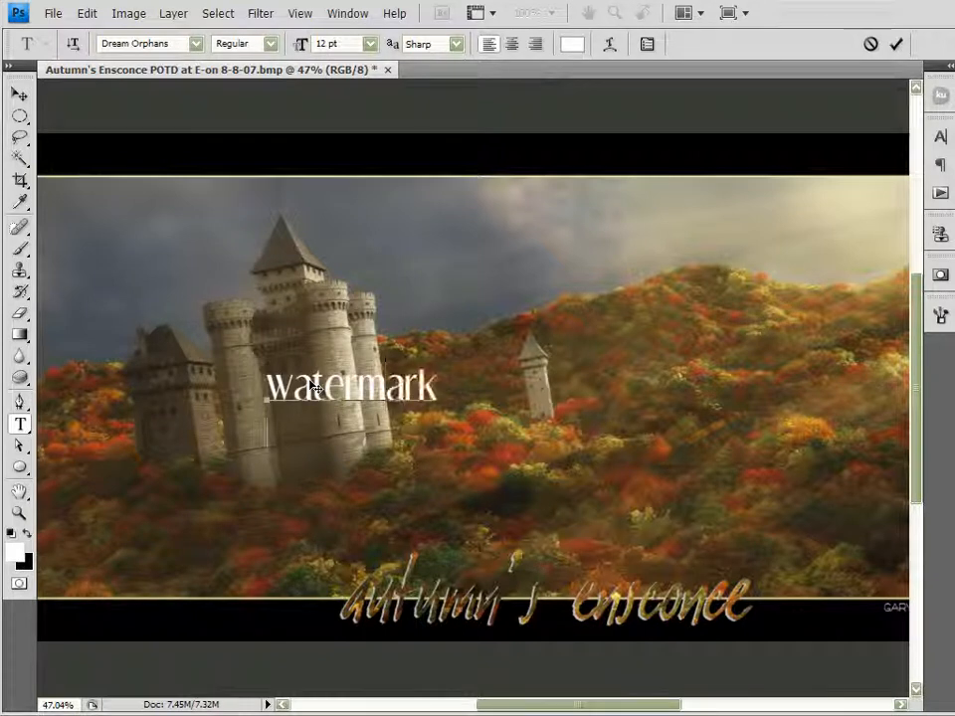
pyautogui.click(895, 43)
pyautogui.press('v')
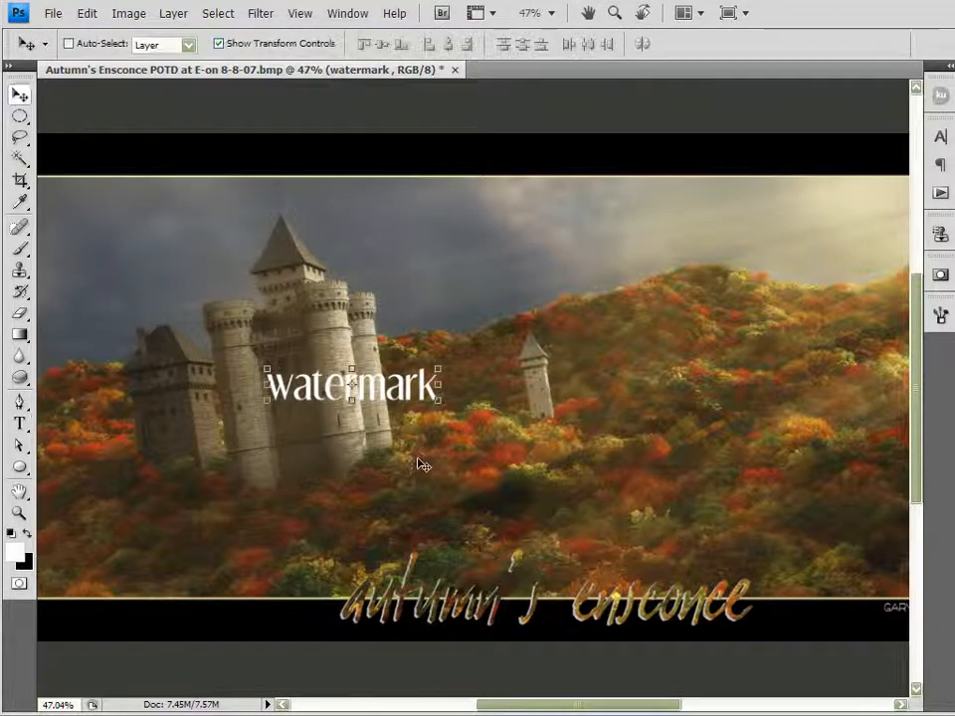
# Scale the new text up to roughly three to four times its size and place it across the castle and hillside.
pyautogui.moveTo(438, 406); pyautogui.dragTo(875, 621)
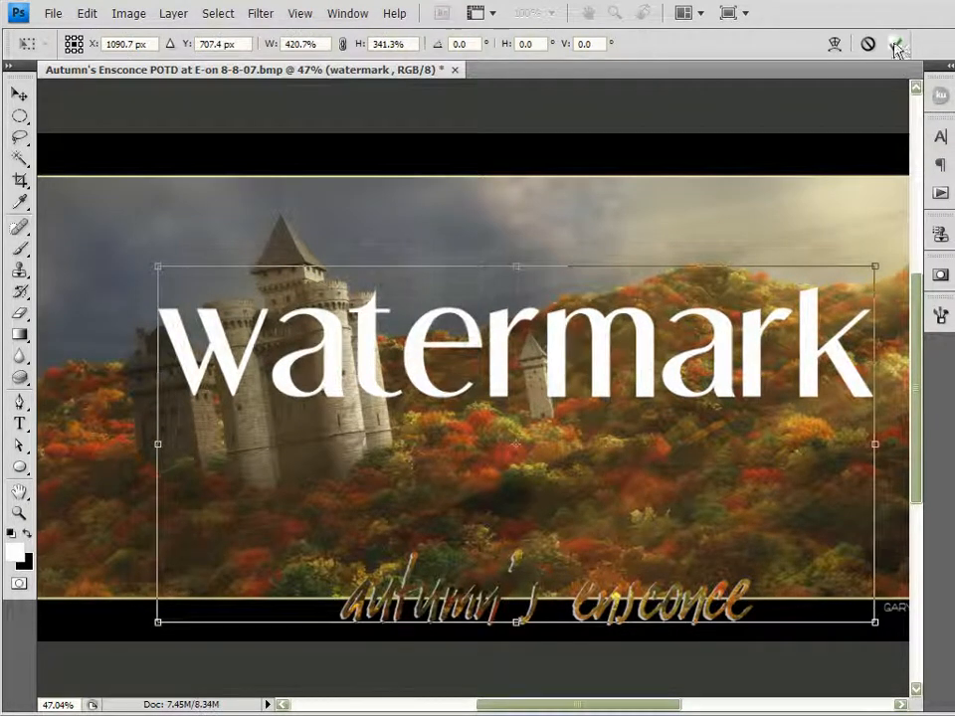
pyautogui.click(894, 44)
pyautogui.moveTo(648, 334); pyautogui.dragTo(570, 454)
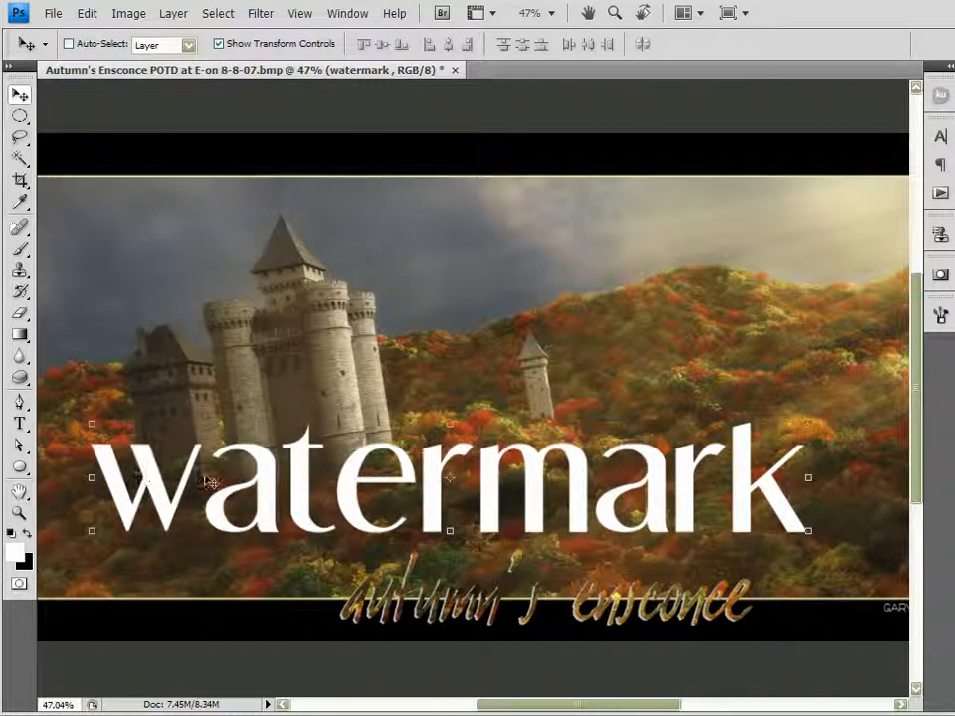
pyautogui.scroll(-2, 455, 538)
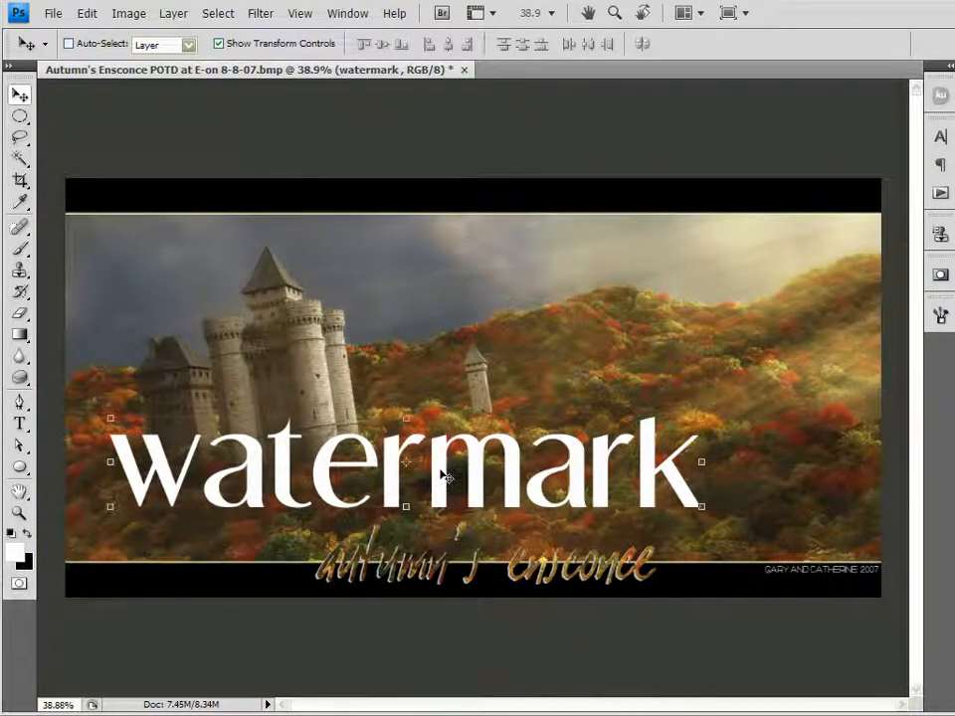
pyautogui.moveTo(443, 465); pyautogui.dragTo(483, 363)
# Preview the watermark text at 20% opacity and restore it to full opacity.
pyautogui.hotkey('ctrl', 't')
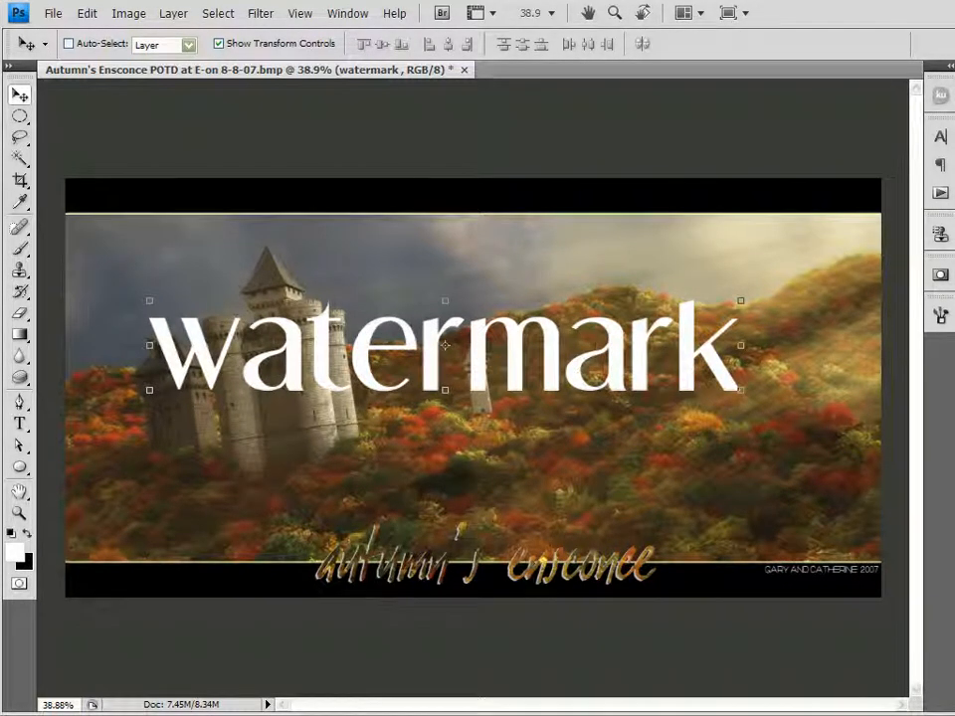
pyautogui.press('2')
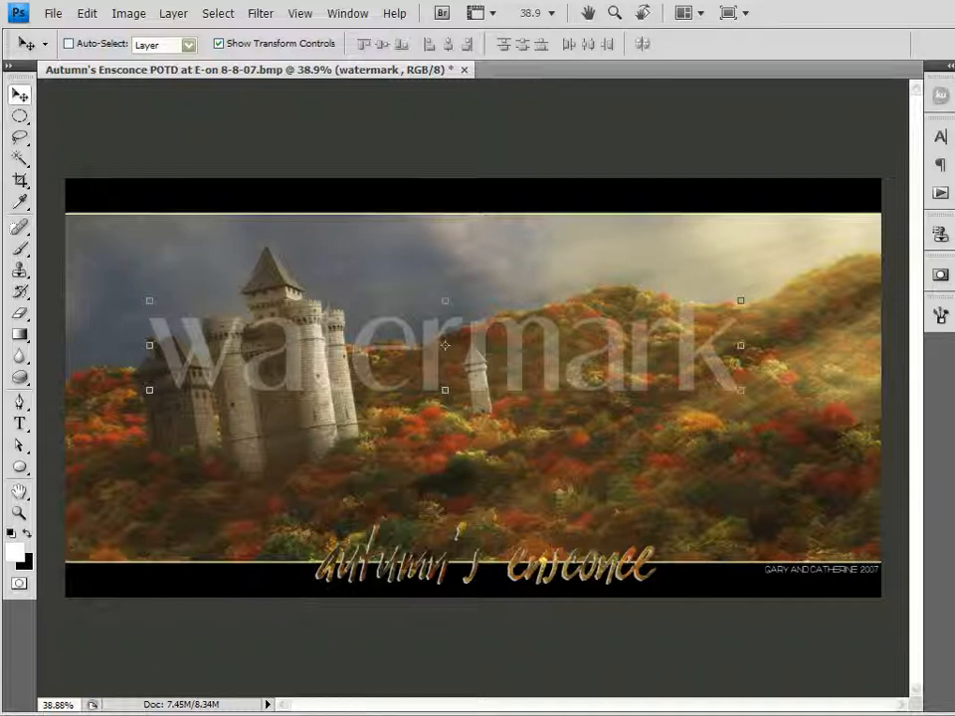
pyautogui.press('0')
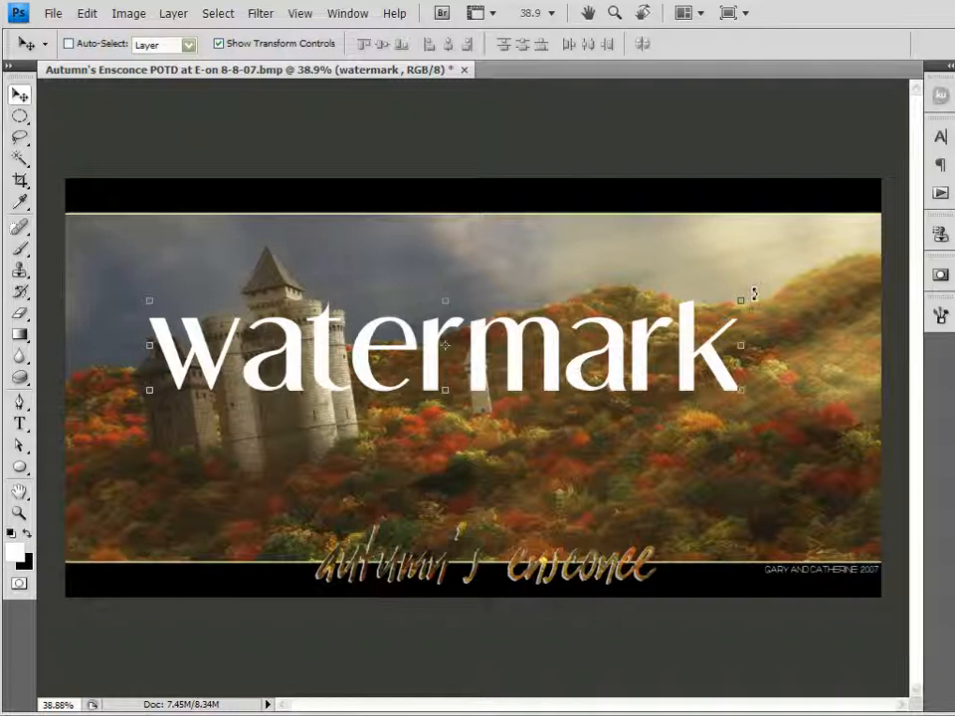
# Rotate the watermark text counter-clockwise so it rises diagonally, and reposition it across the middle of the image.
pyautogui.moveTo(754, 294); pyautogui.dragTo(704, 189)
pyautogui.click(894, 44)
pyautogui.click(894, 44)
pyautogui.moveTo(544, 324); pyautogui.dragTo(563, 363)
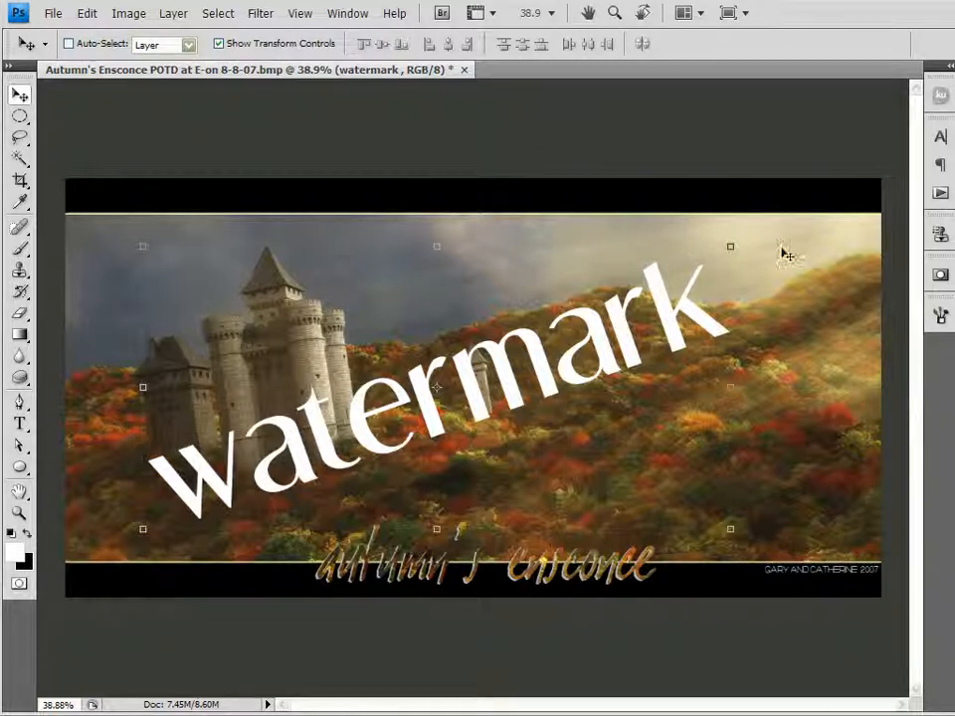
# Rotate the watermark text back clockwise by about 12.1° and shift it toward the image's left edge.
pyautogui.moveTo(742, 244); pyautogui.dragTo(864, 315)
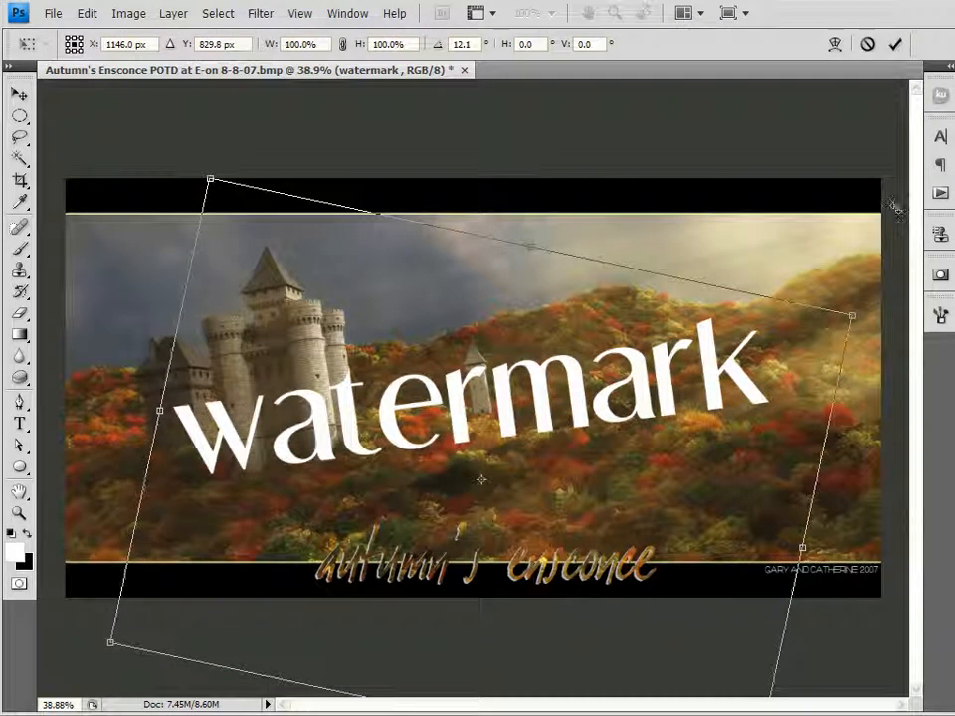
pyautogui.click(897, 45)
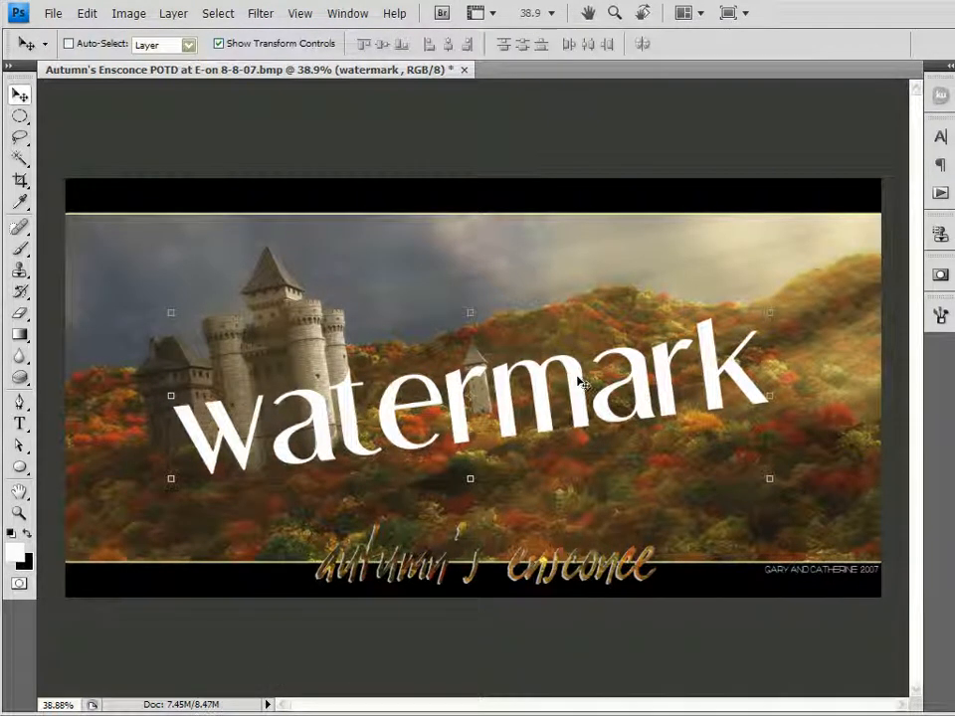
pyautogui.moveTo(577, 380); pyautogui.dragTo(441, 408)
# Scale the watermark text down to about 66% of its width and 67% of its height.
pyautogui.scroll(6, 239, 338)
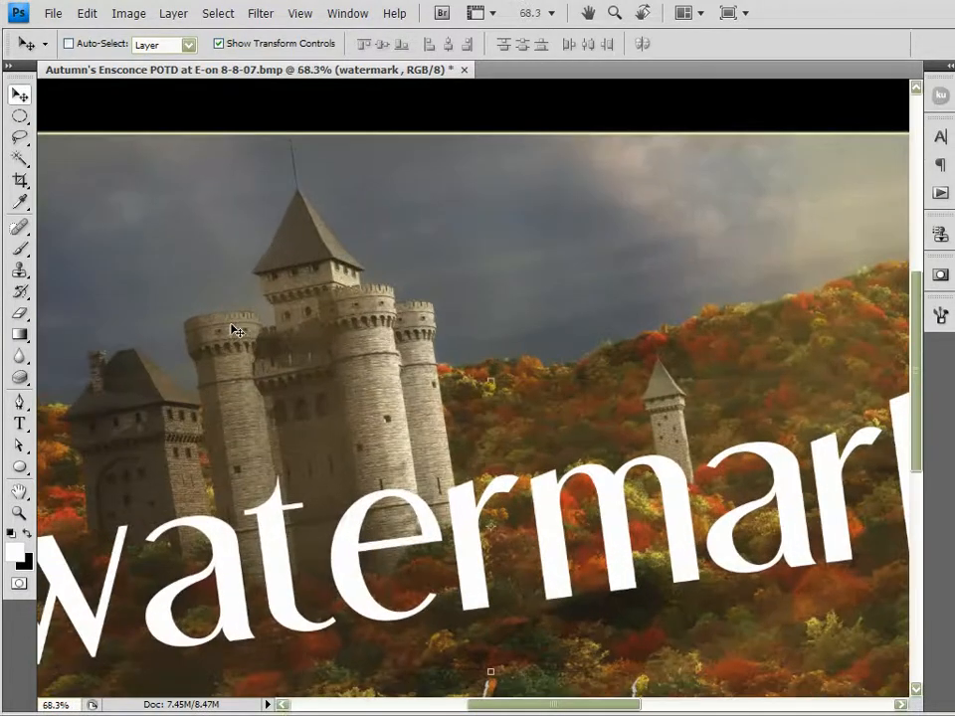
pyautogui.scroll(3, 345, 370)
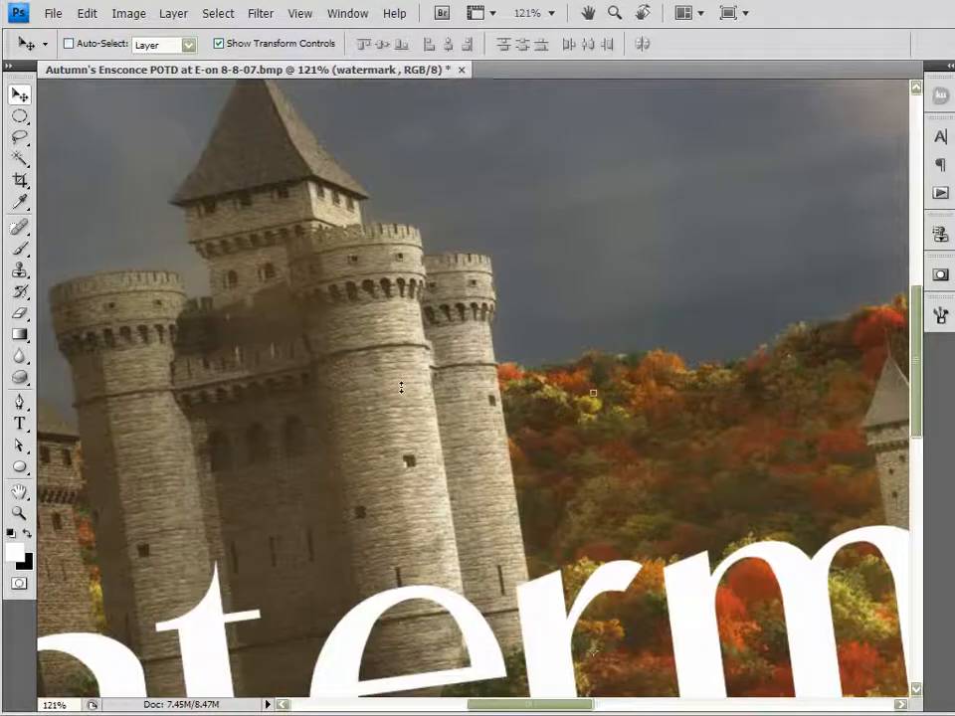
pyautogui.scroll(-2, 495, 532)
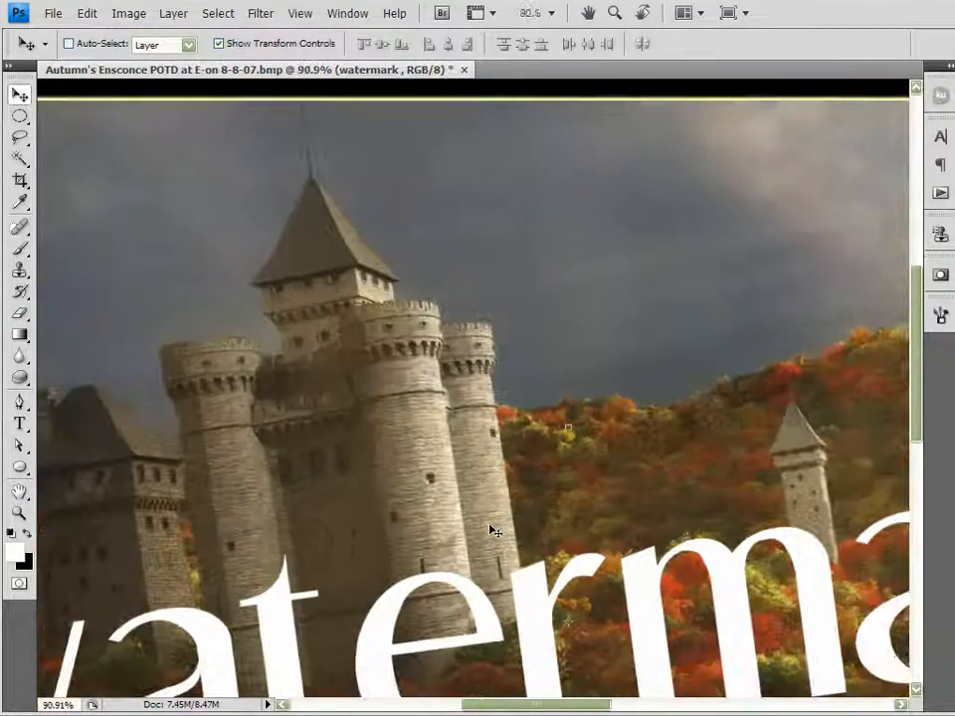
pyautogui.scroll(-6, 494, 532)
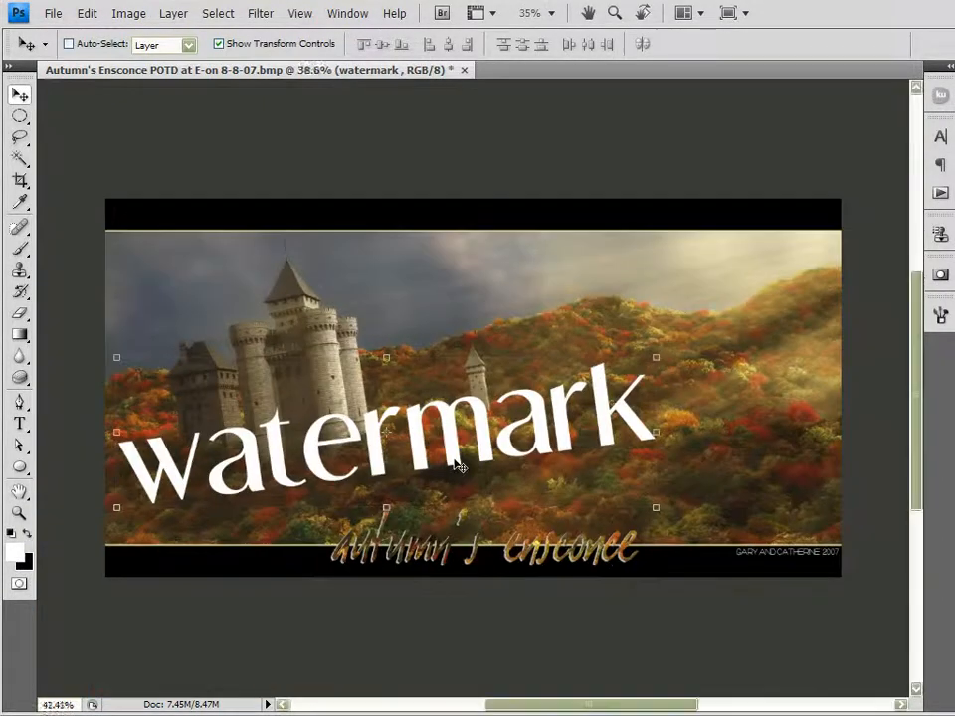
pyautogui.scroll(3, 481, 479)
pyautogui.click(806, 560)
pyautogui.moveTo(616, 513); pyautogui.dragTo(561, 383)
pyautogui.moveTo(652, 143); pyautogui.dragTo(304, 336)
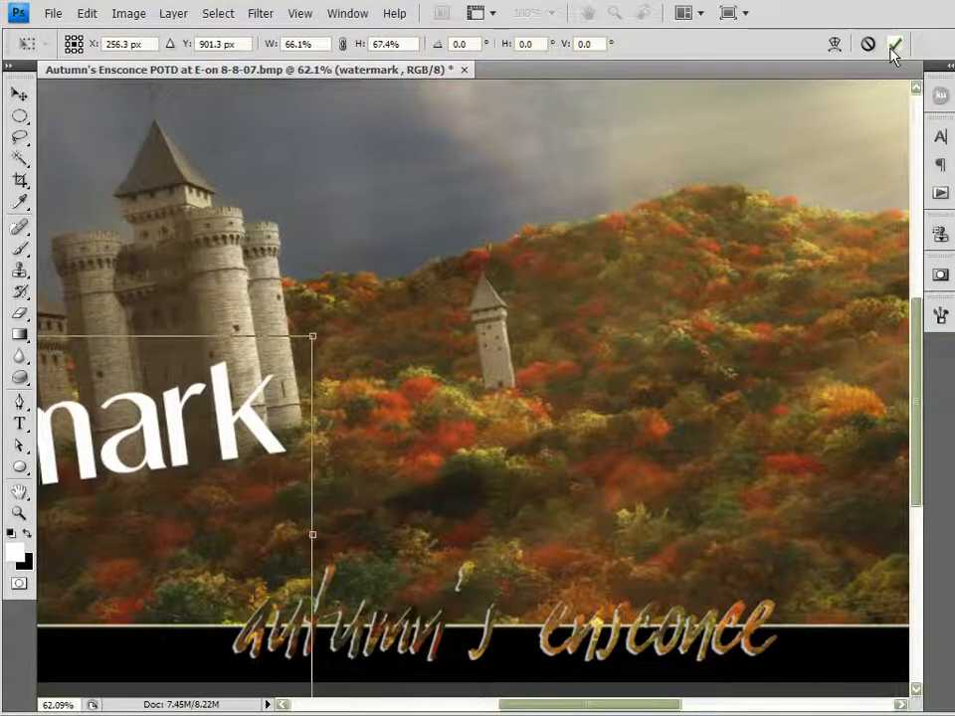
pyautogui.click(895, 44)
# Place the smaller watermark across the castle walls so it reaches past the small tower, raising it slightly.
pyautogui.moveTo(256, 412); pyautogui.dragTo(527, 366)
pyautogui.scroll(-1, 378, 381)
pyautogui.scroll(4, 205, 374)
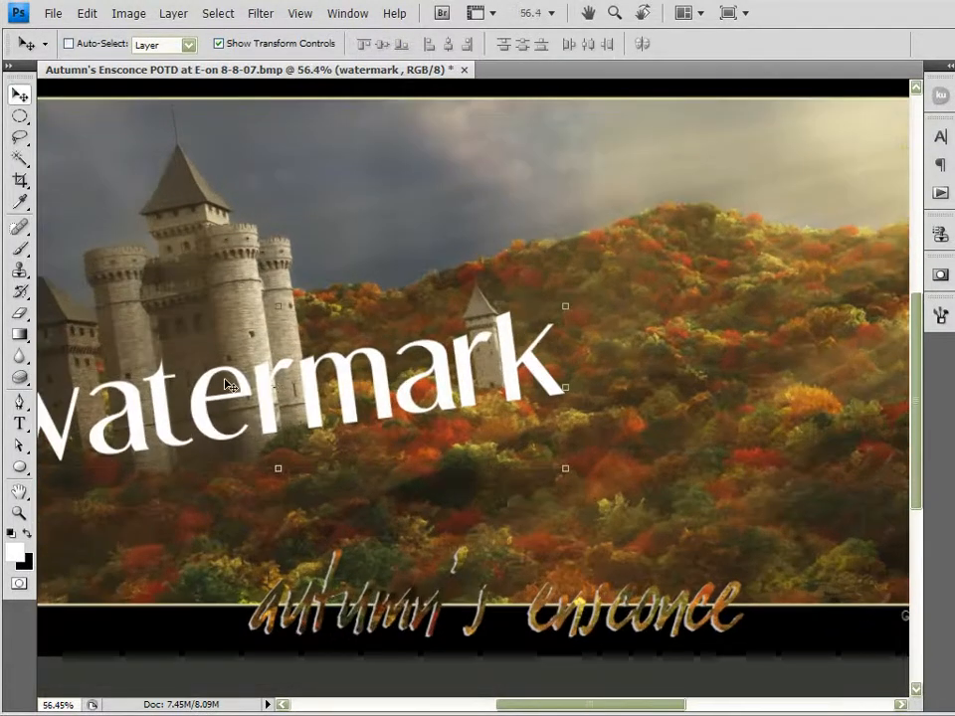
pyautogui.scroll(1, 209, 376)
pyautogui.scroll(-1, 220, 379)
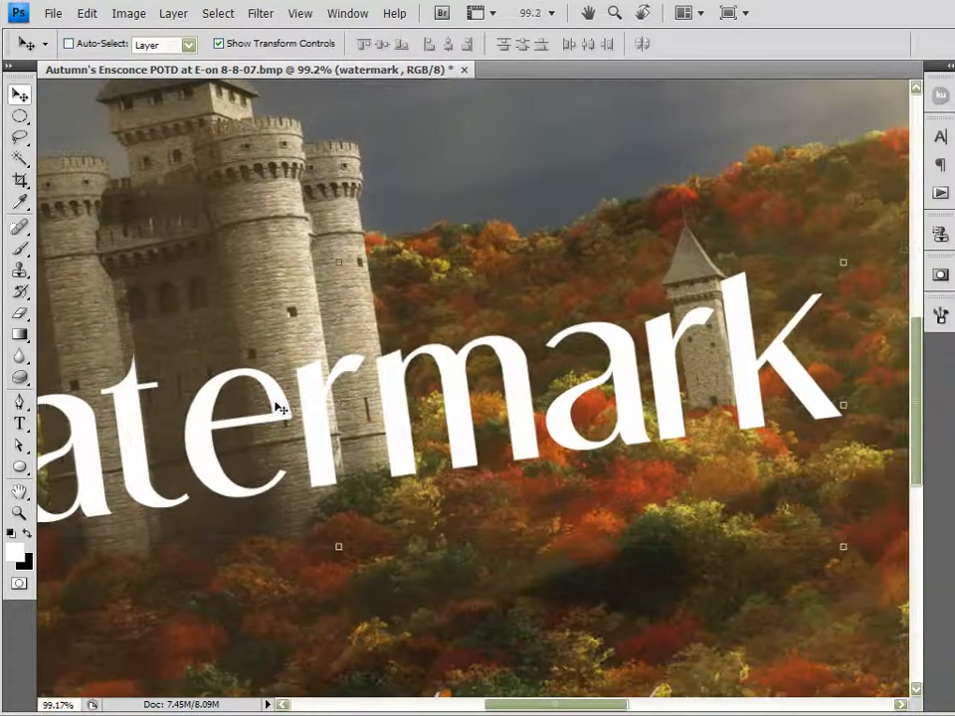
pyautogui.moveTo(314, 401); pyautogui.dragTo(328, 311)
# Move the watermark higher so it crosses the tops of the castle towers and the edge of the sky.
pyautogui.moveTo(595, 314); pyautogui.dragTo(754, 553)
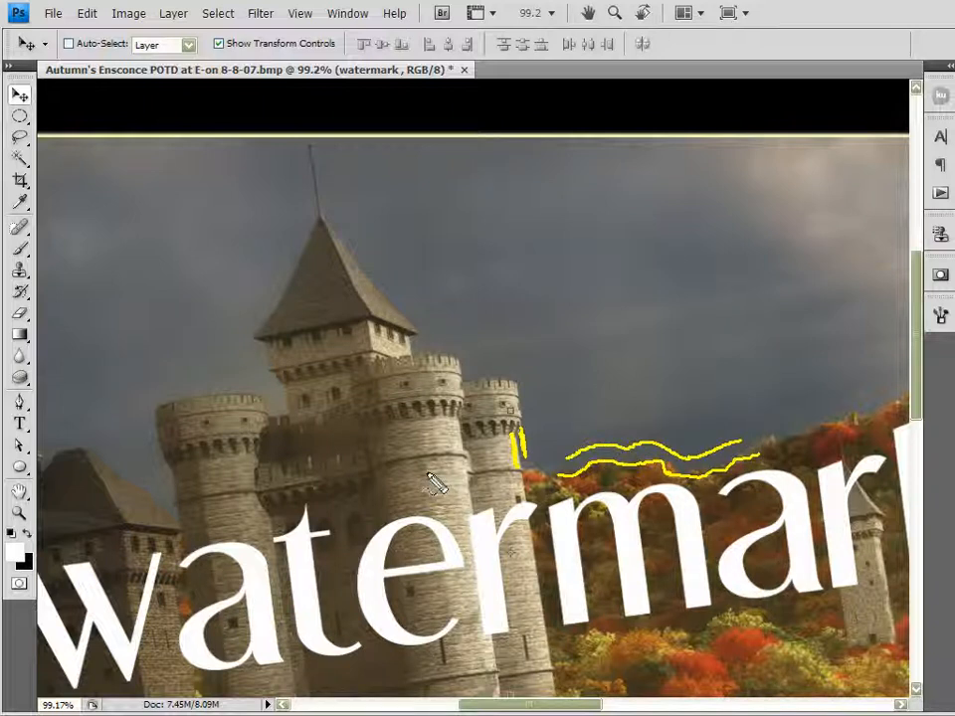
pyautogui.scroll(-2, 420, 479)
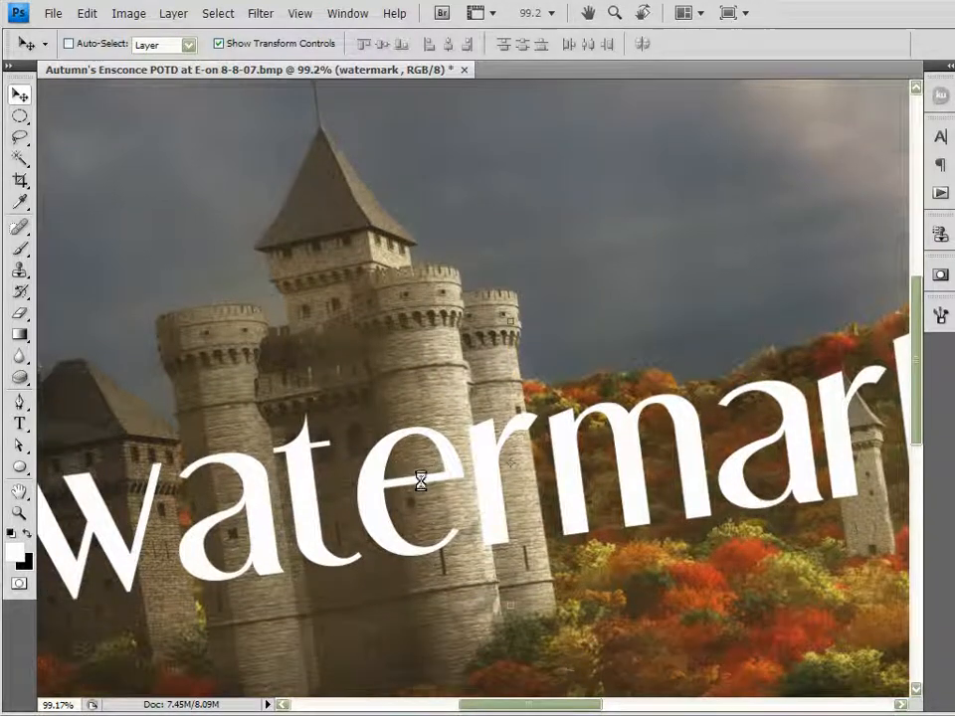
pyautogui.scroll(-4, 438, 469)
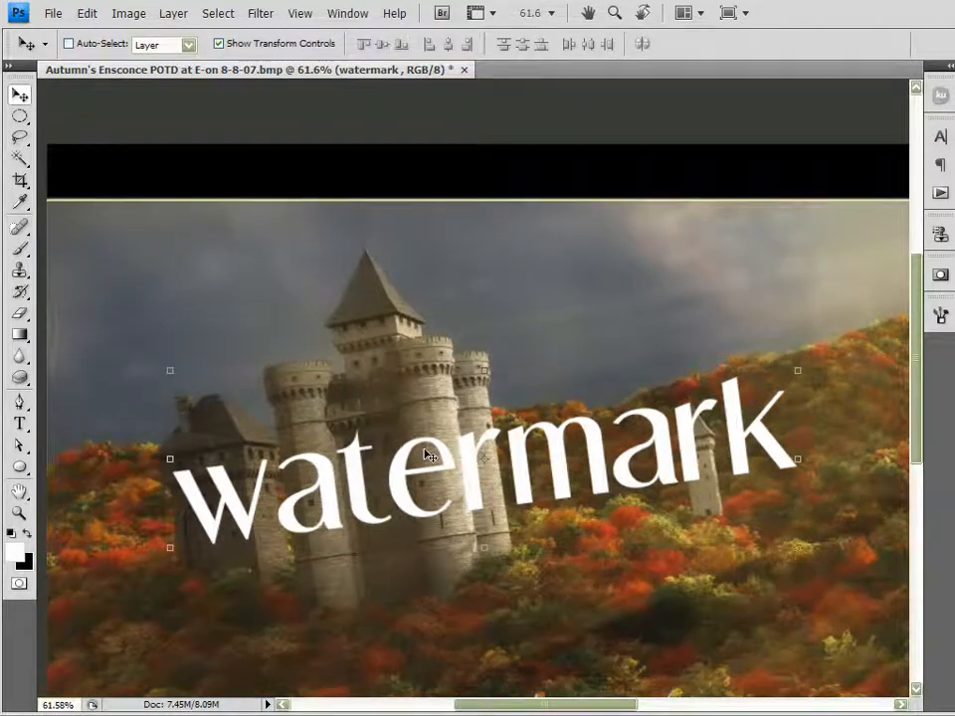
pyautogui.moveTo(353, 456); pyautogui.dragTo(420, 442)
pyautogui.scroll(-5, 467, 449)
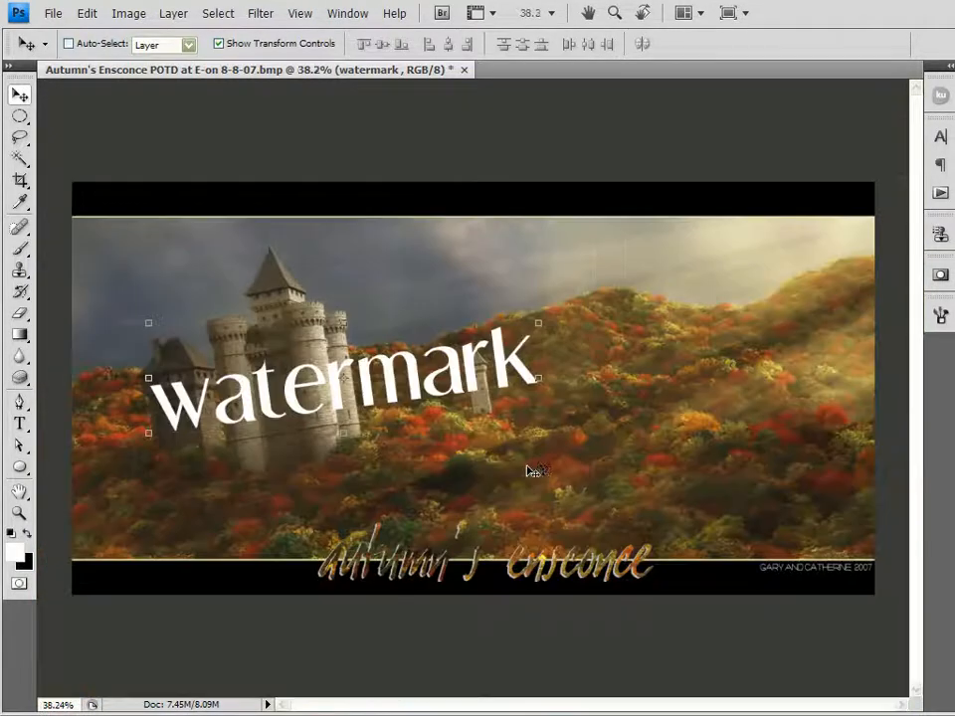
pyautogui.scroll(3, 343, 324)
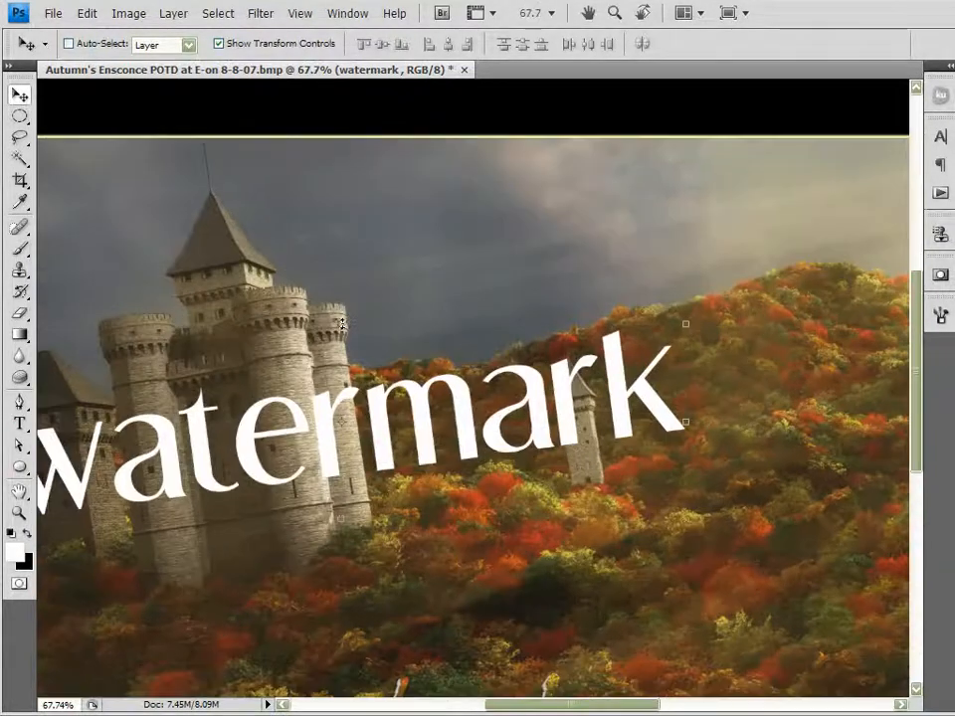
pyautogui.scroll(3, 304, 367)
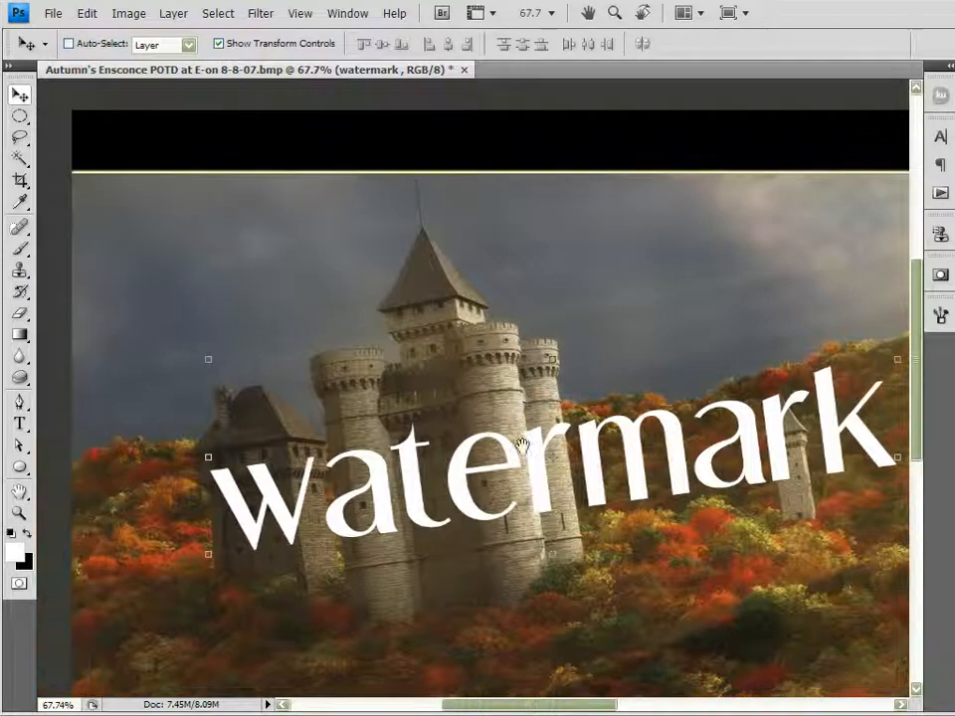
pyautogui.scroll(1, 621, 460)
pyautogui.moveTo(584, 471); pyautogui.dragTo(562, 382)
# Move the watermark off the castle onto the lower hillside, just above the autumn's ensconce title.
pyautogui.scroll(-2, 564, 382)
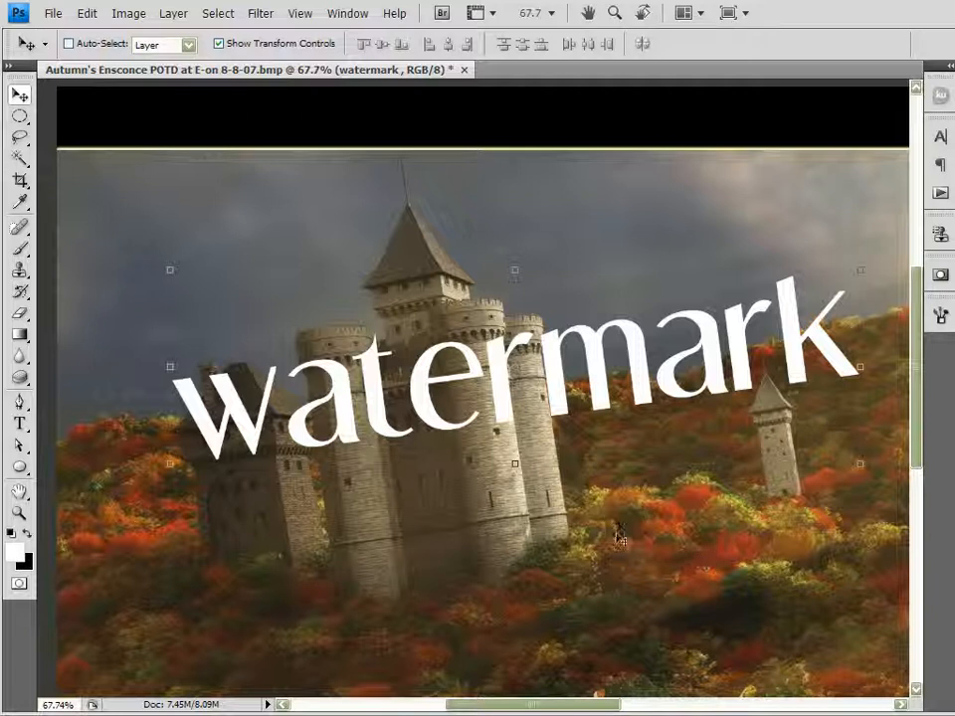
pyautogui.scroll(-5, 595, 467)
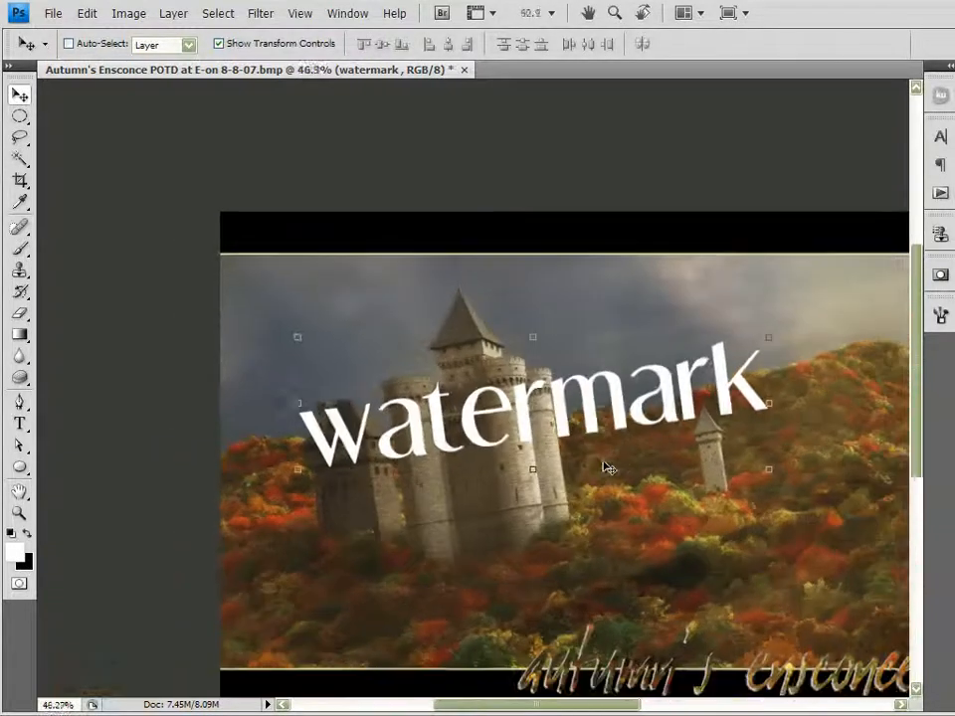
pyautogui.scroll(2, 283, 343)
pyautogui.scroll(1, 289, 343)
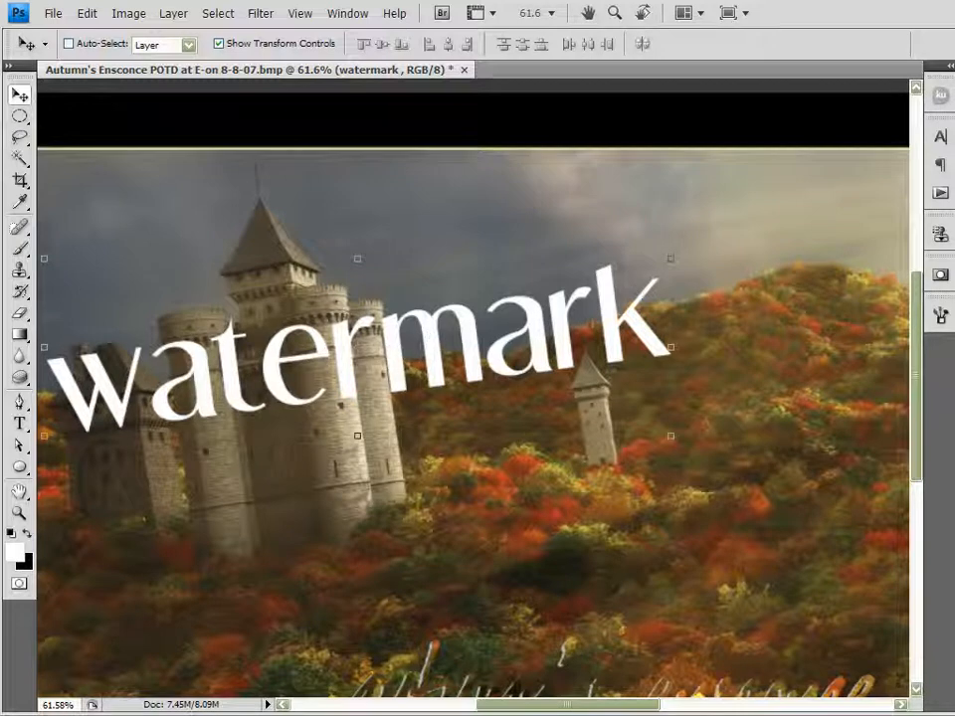
pyautogui.scroll(-3, 471, 422)
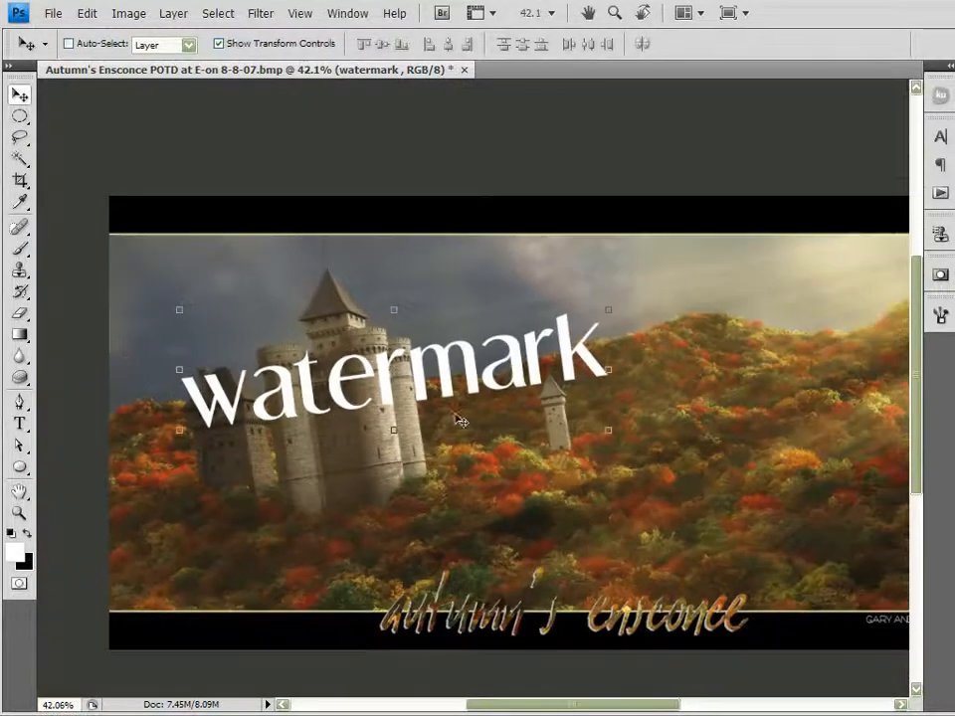
pyautogui.moveTo(437, 370); pyautogui.dragTo(684, 507)
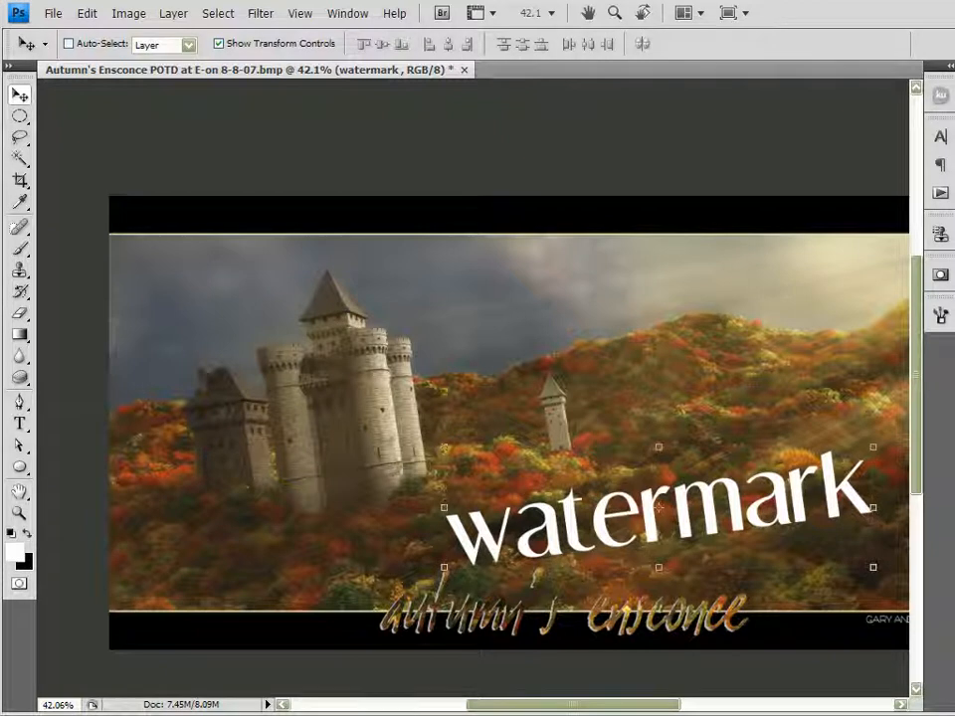
# Move the watermark up onto the ridge so its letters overlap both the sky and the trees.
pyautogui.scroll(2, 795, 526)
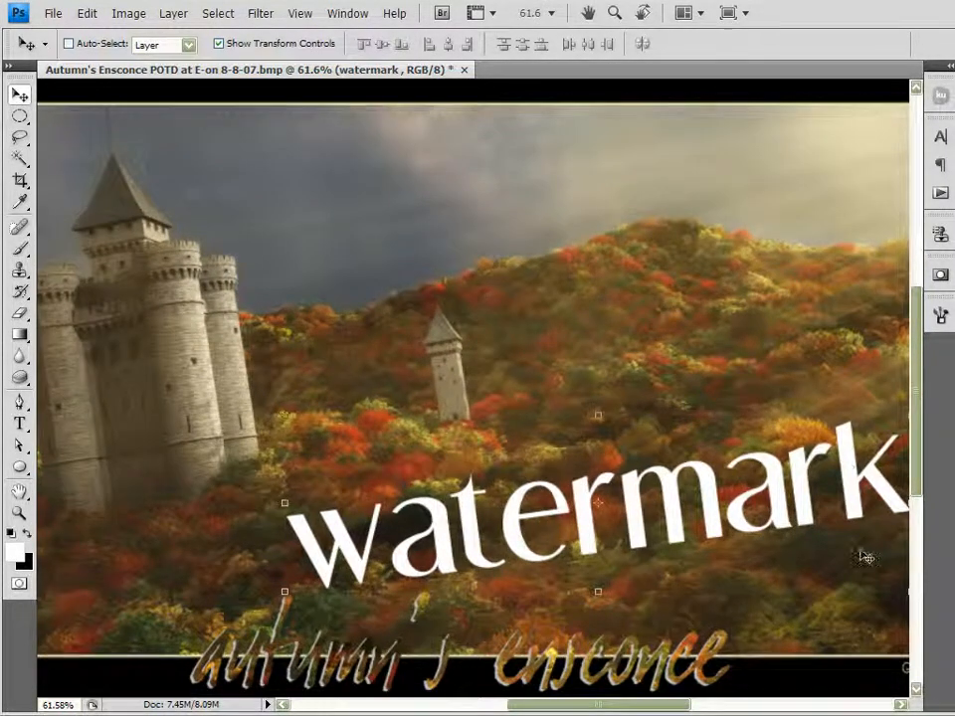
pyautogui.press('space')
pyautogui.moveTo(496, 515); pyautogui.dragTo(422, 498)
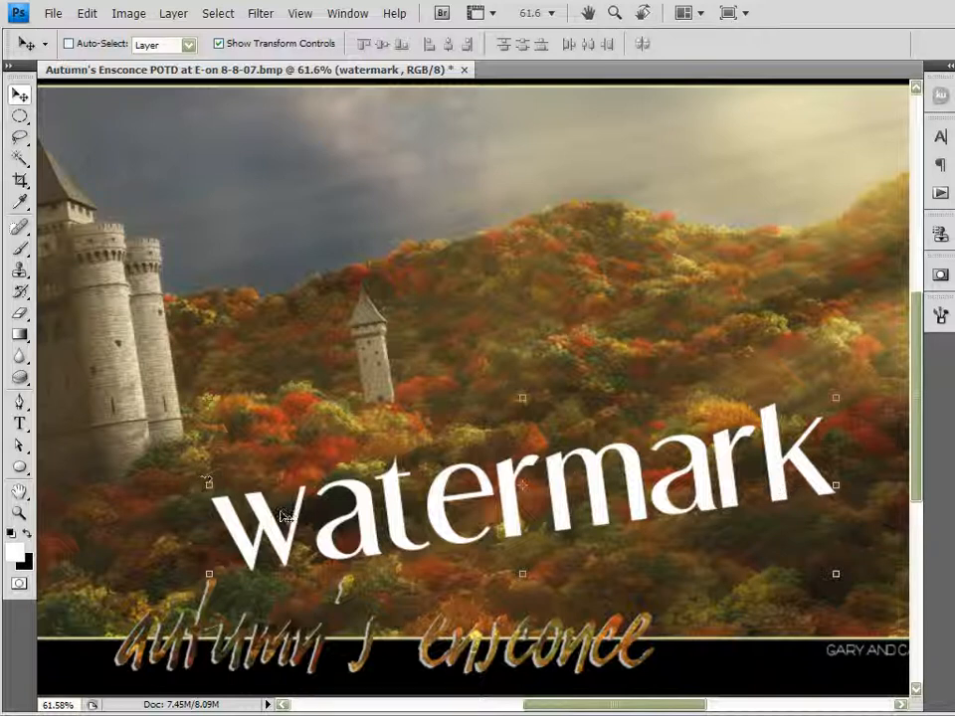
pyautogui.scroll(-4, 627, 506)
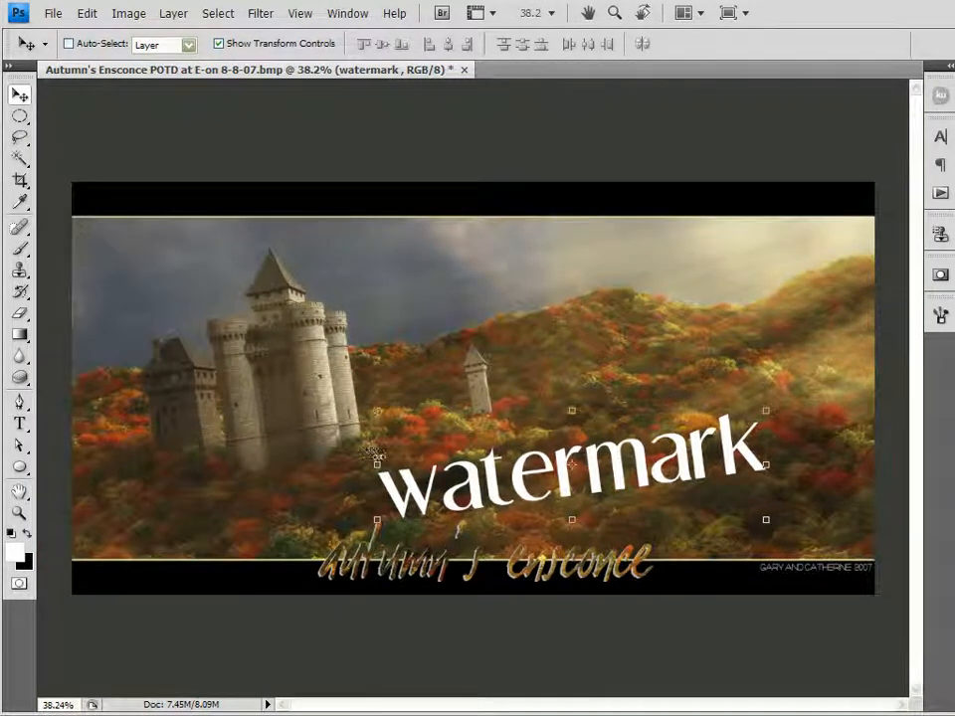
pyautogui.moveTo(565, 464); pyautogui.dragTo(518, 334)
pyautogui.scroll(5, 518, 334)
pyautogui.moveTo(804, 246); pyautogui.dragTo(770, 229)
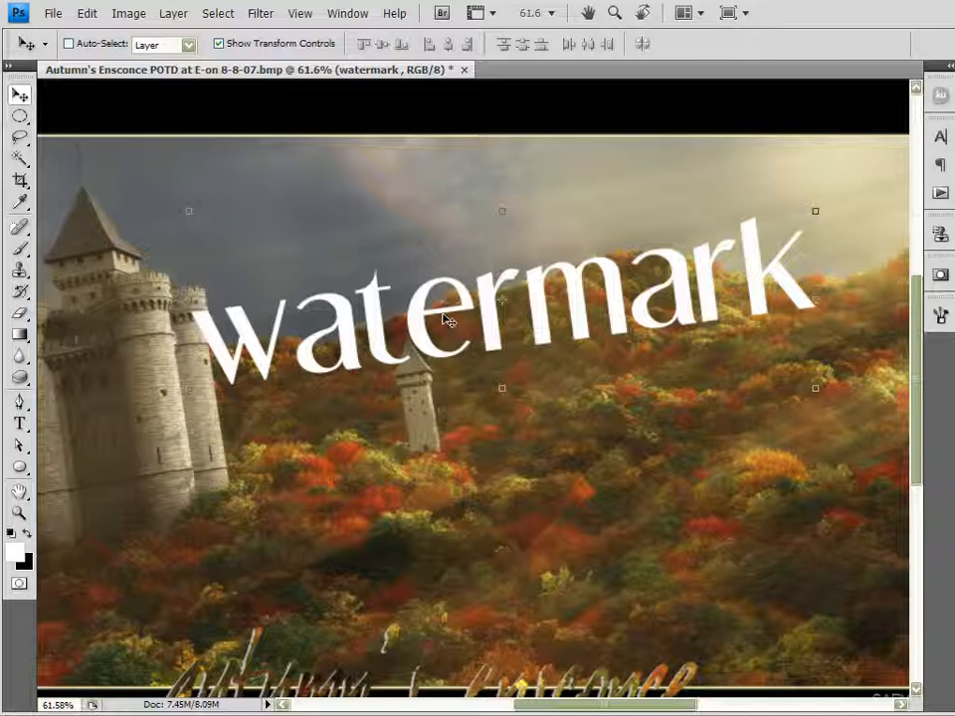
# Lower the watermark across the hillside and castle, and enlarge it to about 147.7% width and 164.1% height.
pyautogui.moveTo(412, 370); pyautogui.dragTo(319, 468)
pyautogui.scroll(-2, 448, 457)
pyautogui.scroll(-2, 448, 456)
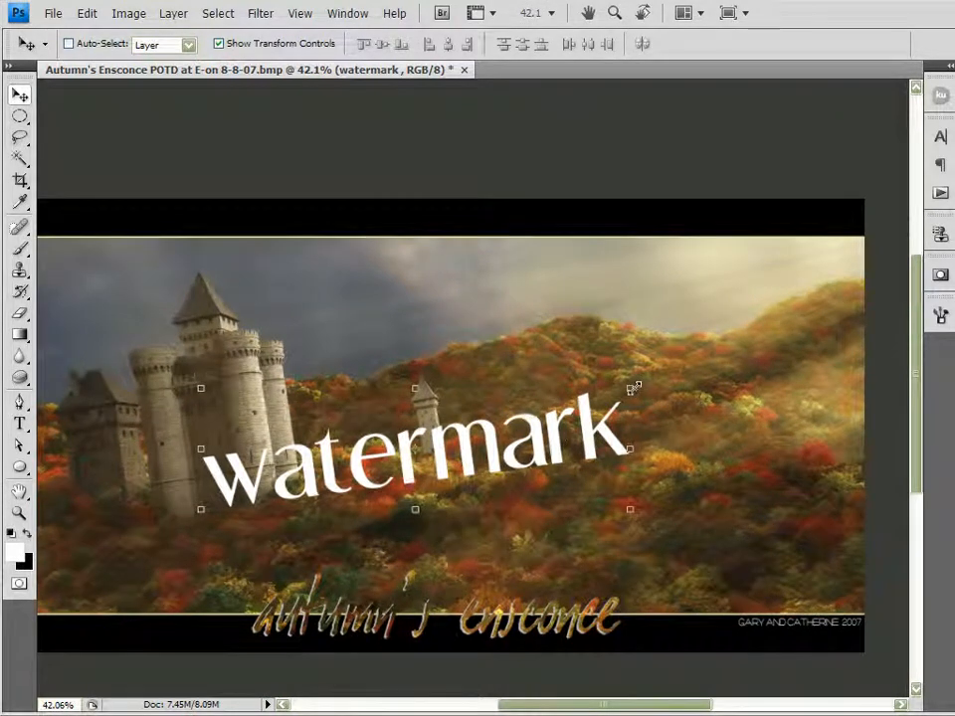
pyautogui.moveTo(634, 388); pyautogui.dragTo(714, 340)
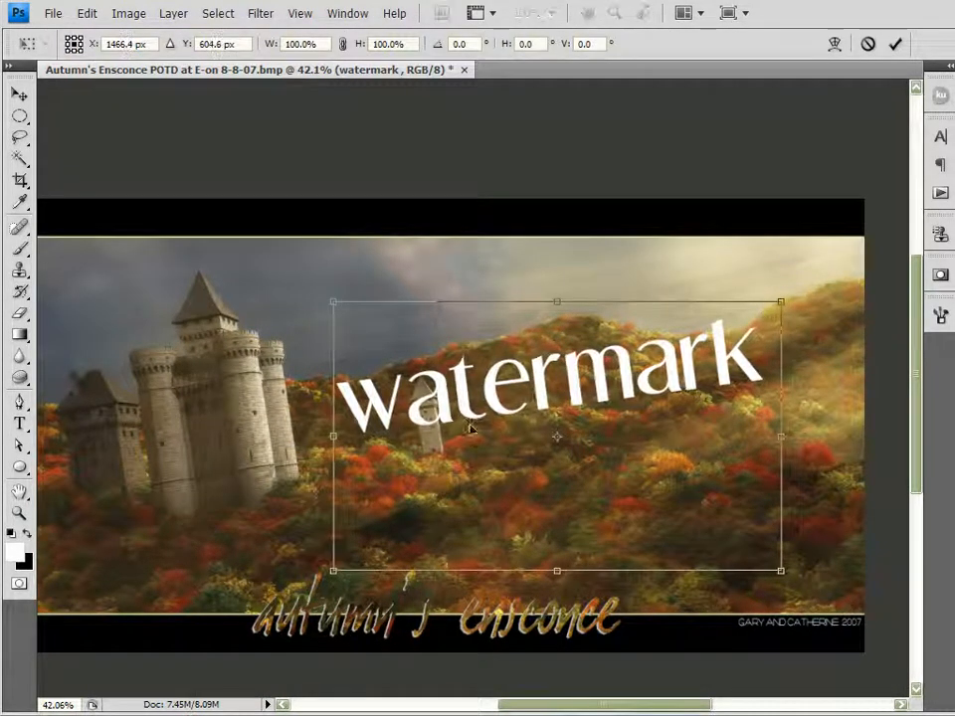
pyautogui.moveTo(334, 570); pyautogui.dragTo(120, 678)
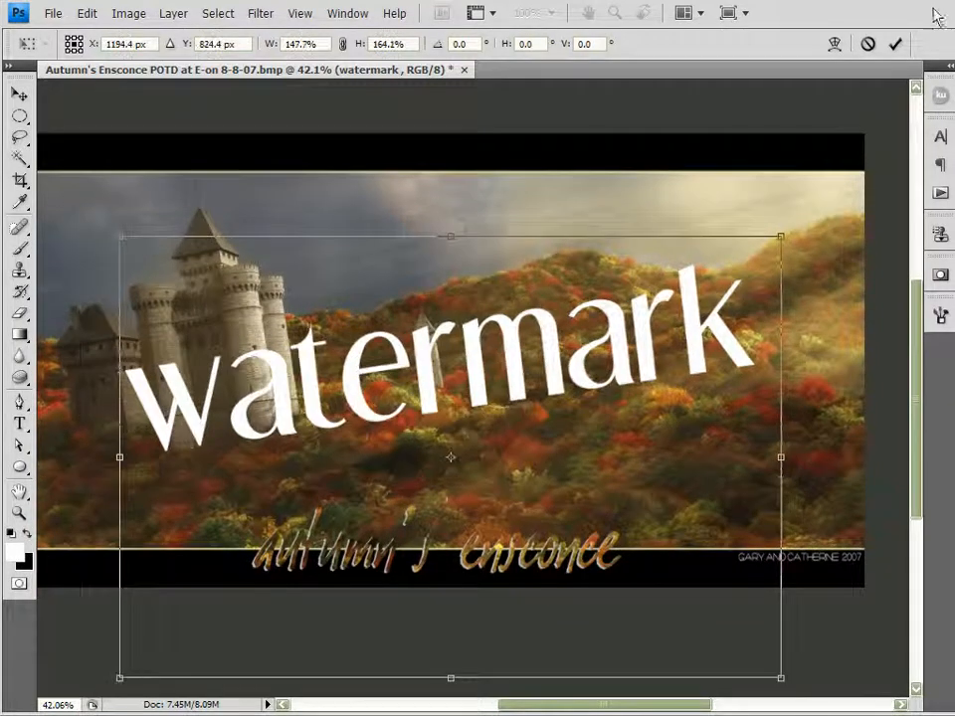
pyautogui.click(896, 44)
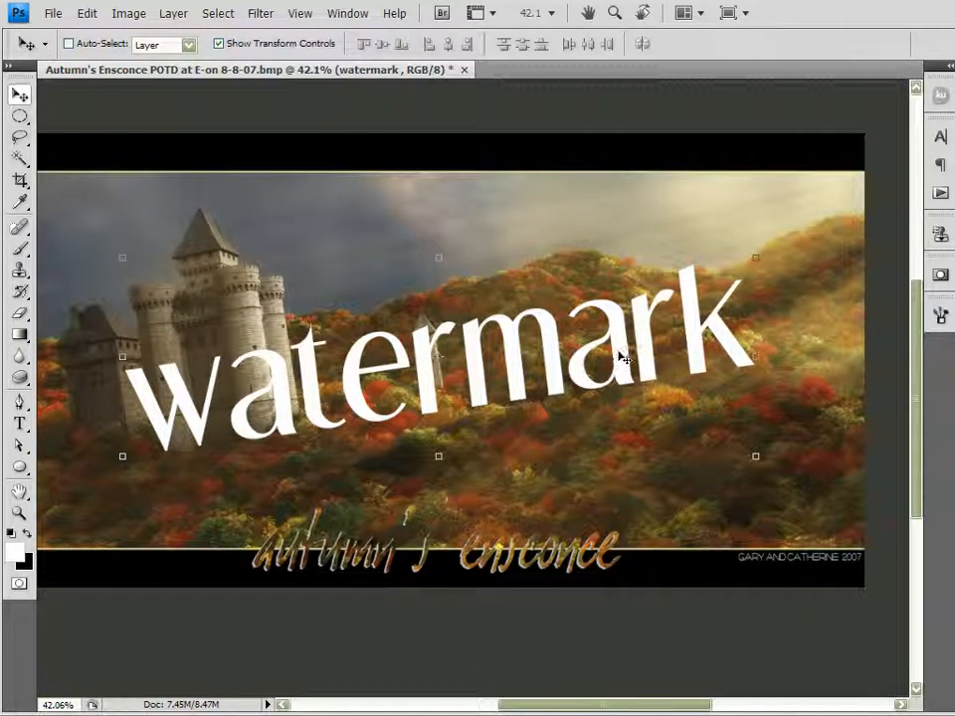
# Position the enlarged watermark higher so it covers the castle, the sky and the hill ridge.
pyautogui.moveTo(619, 347); pyautogui.dragTo(390, 214)
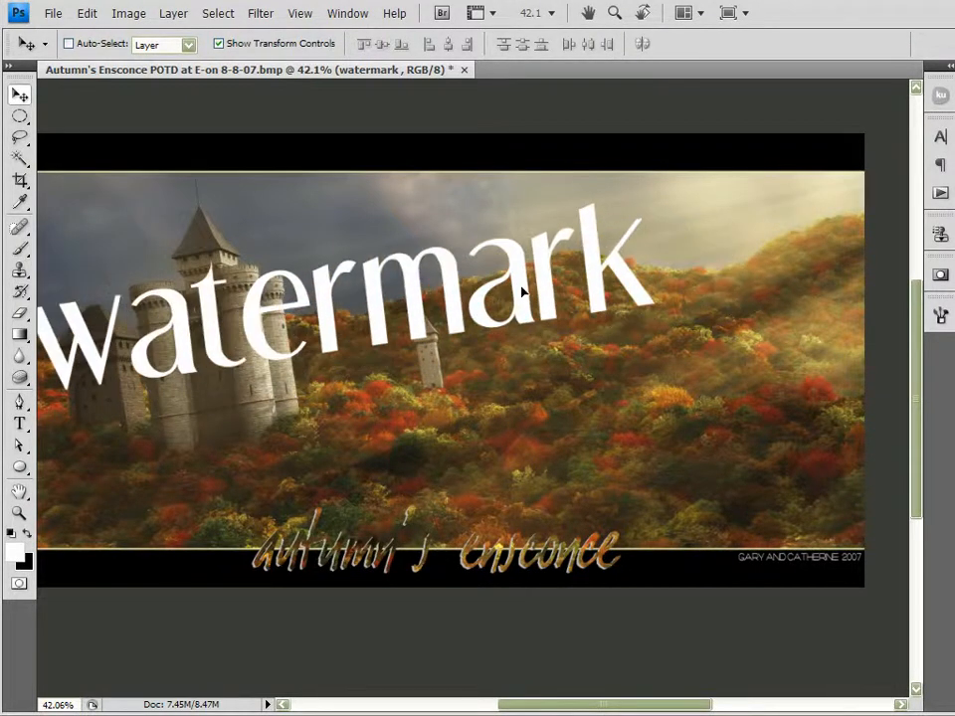
pyautogui.moveTo(188, 447); pyautogui.dragTo(383, 474)
pyautogui.moveTo(532, 355); pyautogui.dragTo(509, 348)
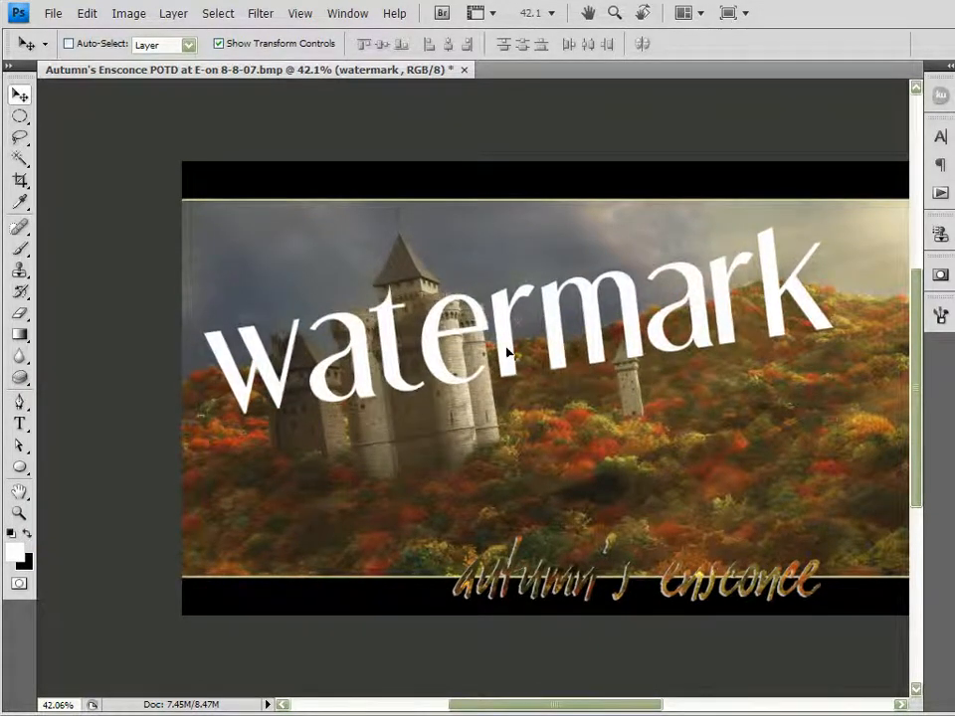
# Add a Bevel and Emboss effect to the watermark layer and show its settings.
pyautogui.scroll(1, 552, 304)
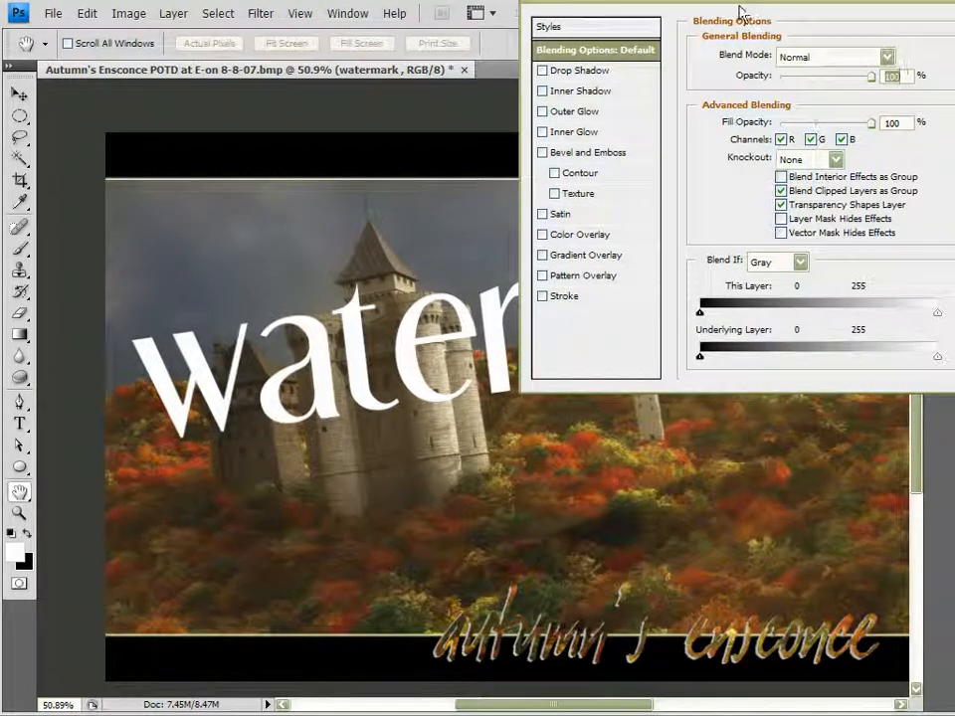
pyautogui.moveTo(742, 6); pyautogui.dragTo(599, 346)
pyautogui.click(398, 491)
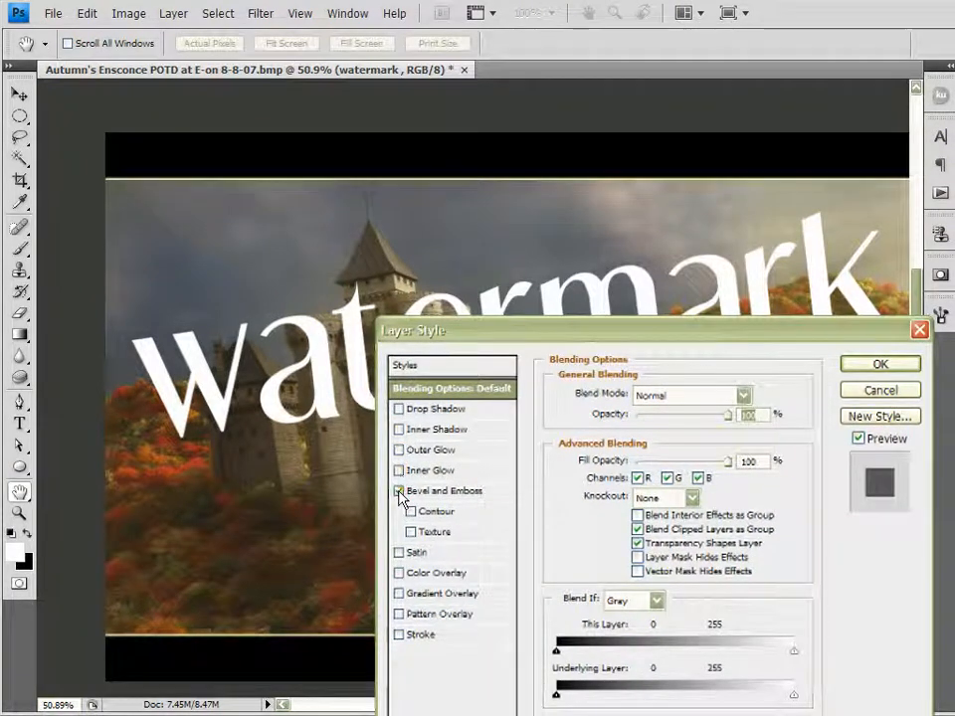
pyautogui.click(423, 493)
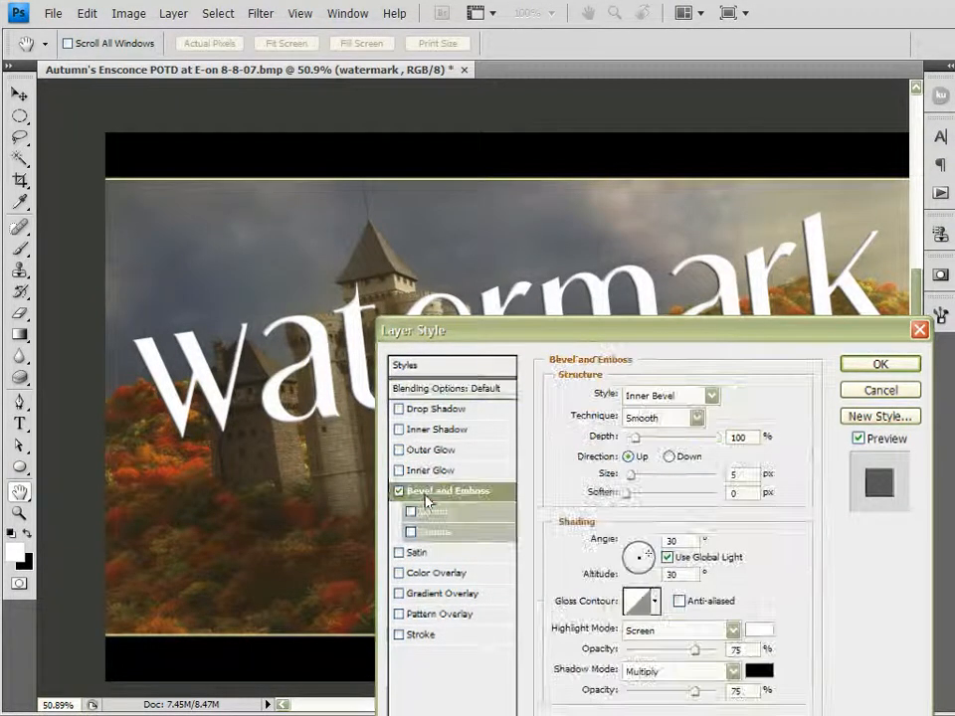
# Compare the Outer Bevel and Pillow Emboss styles, settle on Inner Bevel, and set its depth to 225% and size to 7 px.
pyautogui.click(670, 398)
pyautogui.click(668, 414)
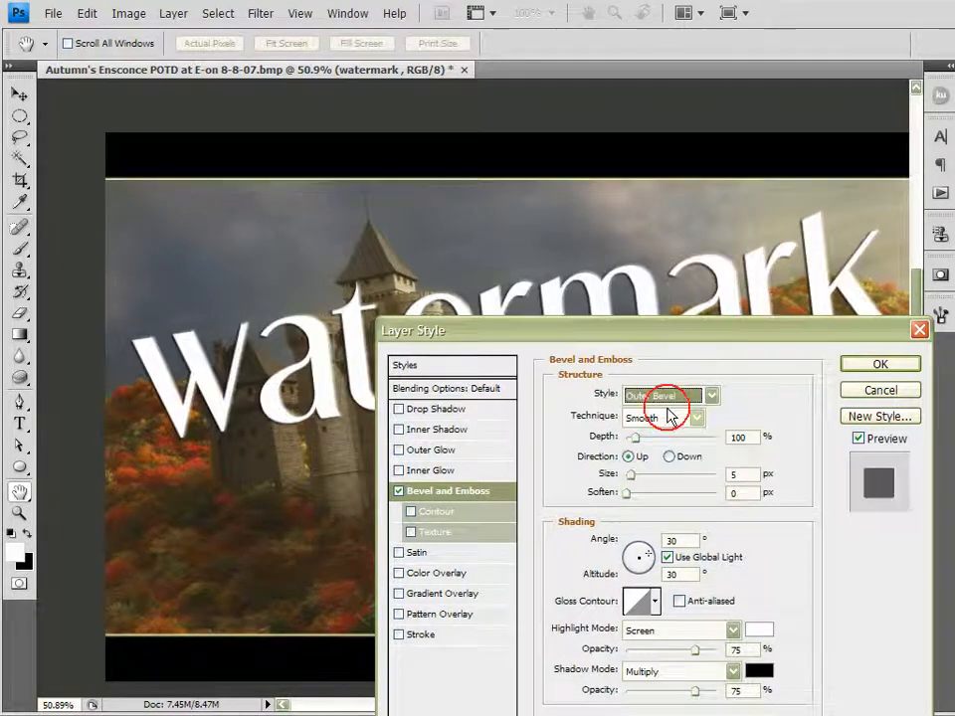
pyautogui.press('Down')
pyautogui.press('Down')
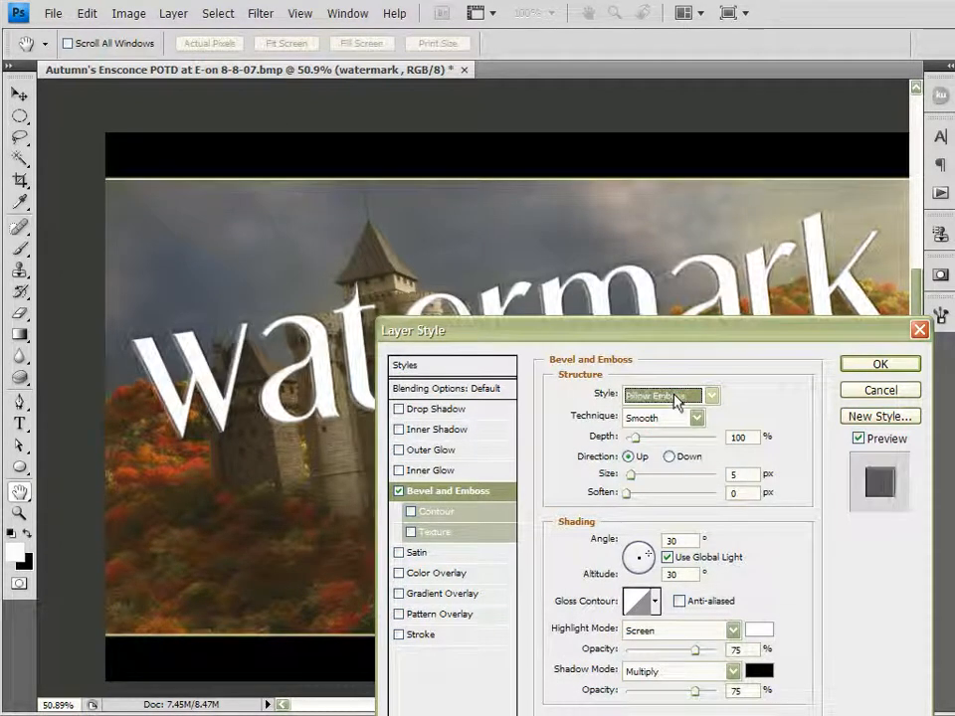
pyautogui.press('Up')
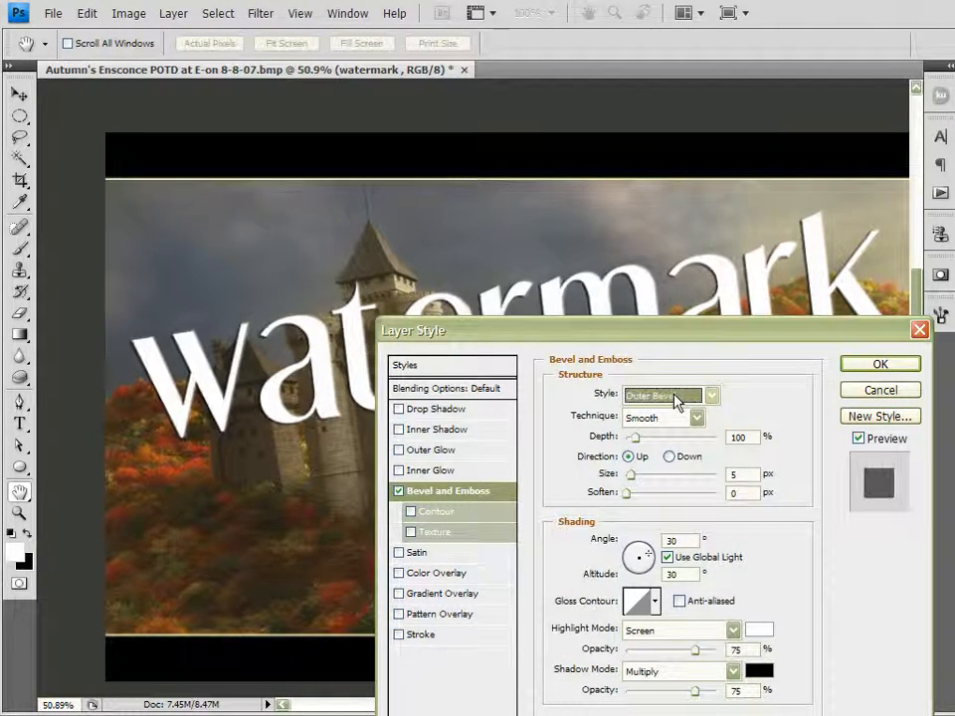
pyautogui.click(652, 439)
pyautogui.moveTo(651, 438); pyautogui.dragTo(634, 482)
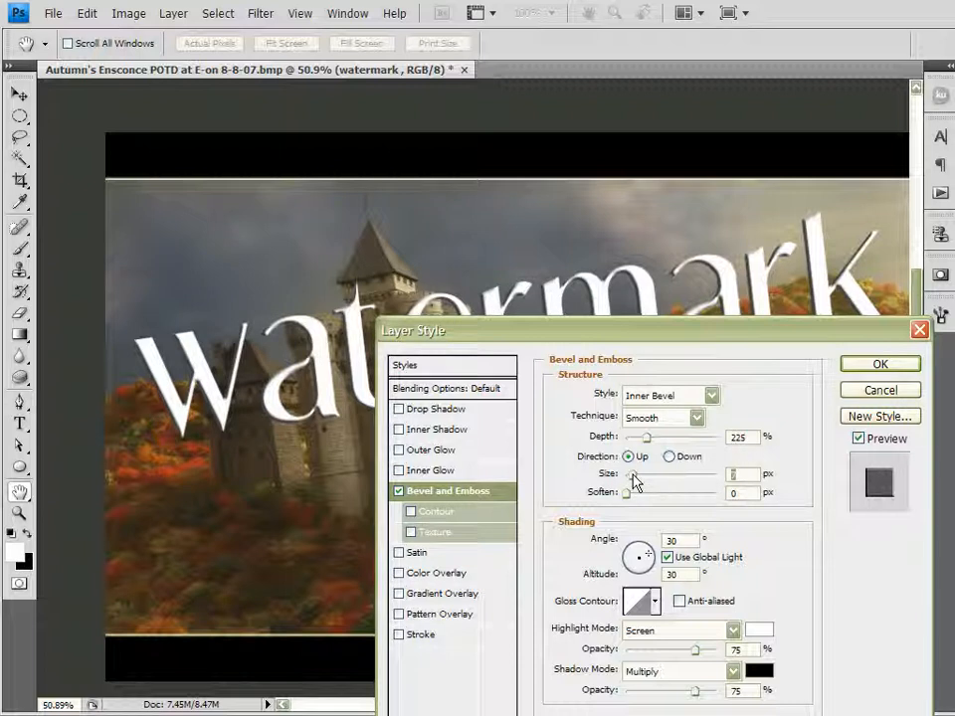
# Add a stroke to the watermark in an orange-brown sampled from the autumn foliage and apply the layer style.
pyautogui.click(399, 635)
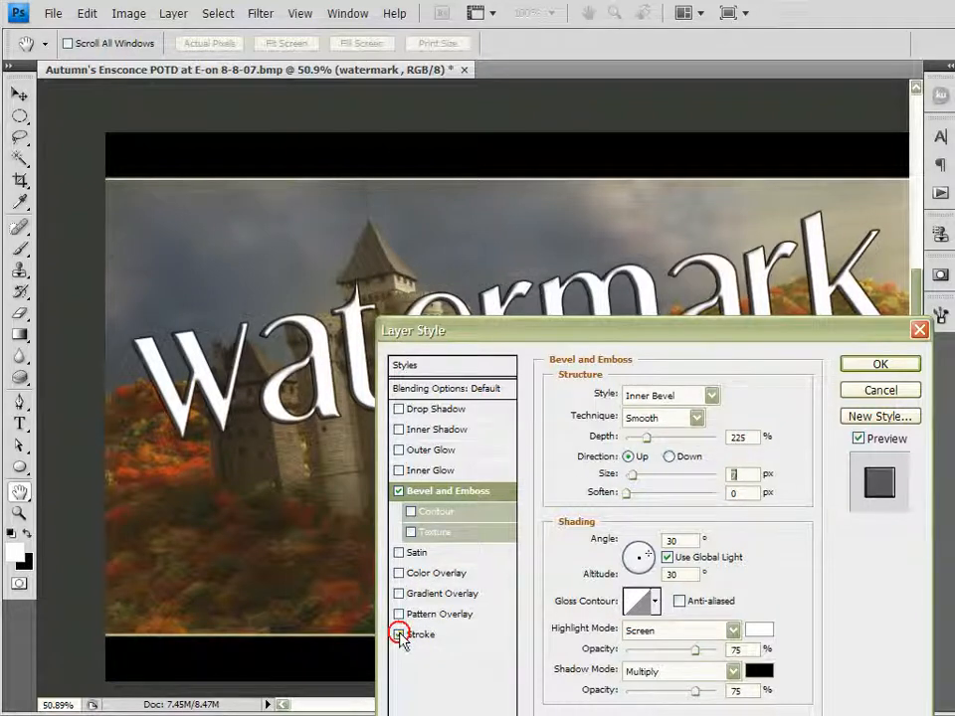
pyautogui.click(420, 635)
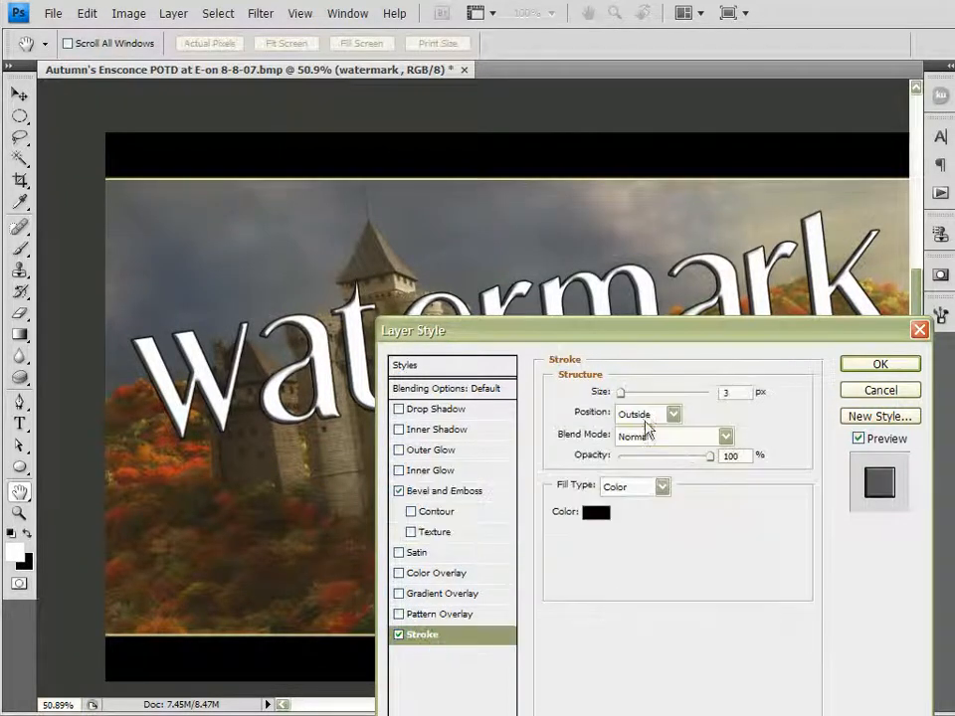
pyautogui.click(593, 513)
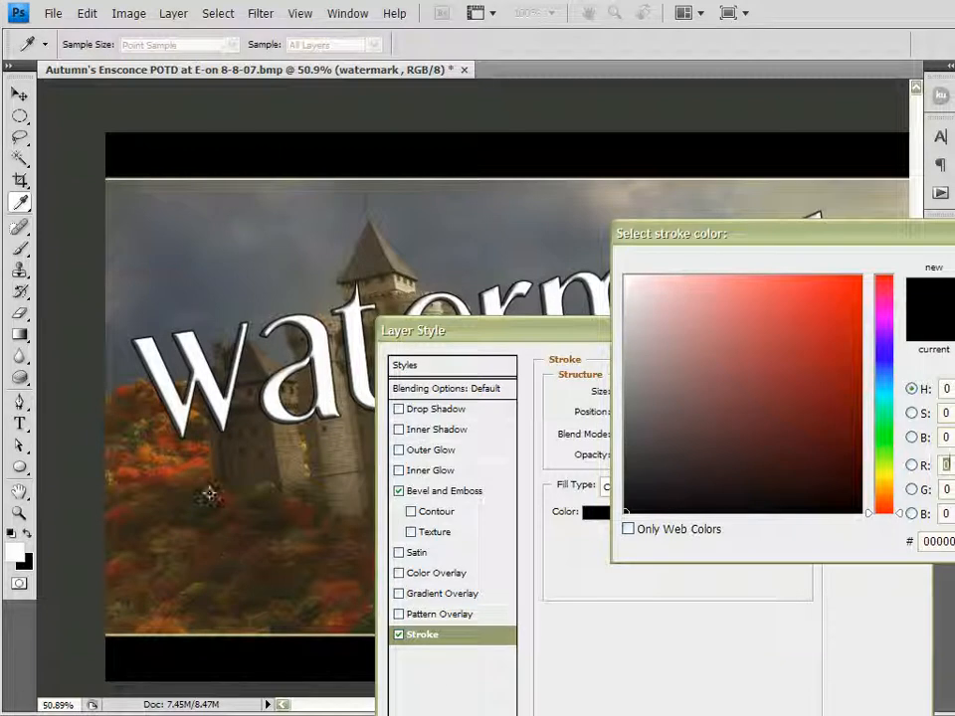
pyautogui.click(166, 472)
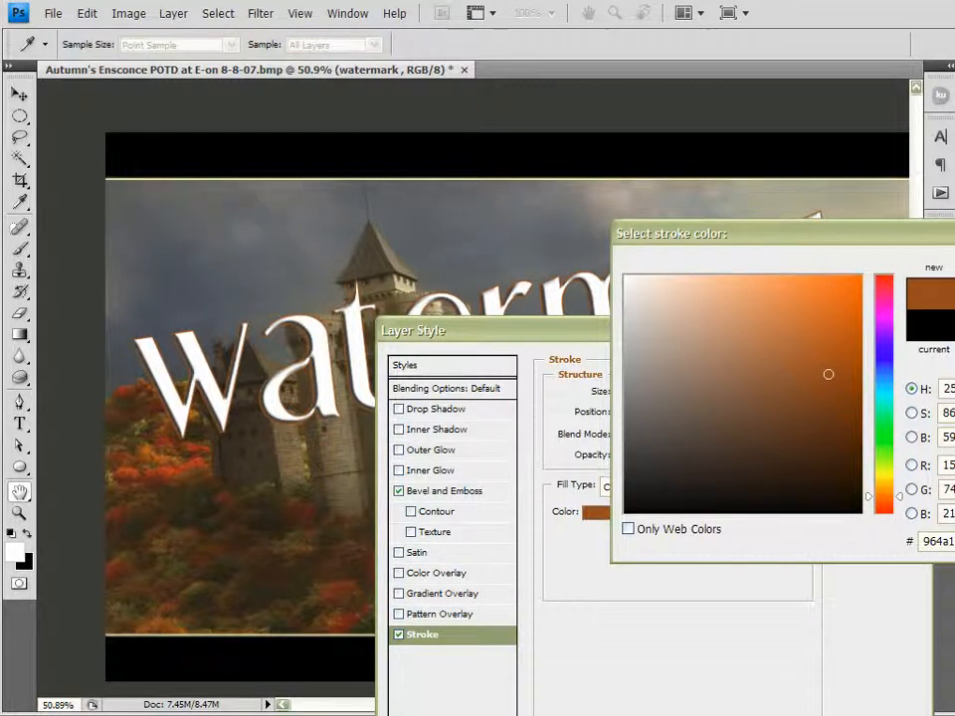
pyautogui.press('Return')
pyautogui.click(879, 366)
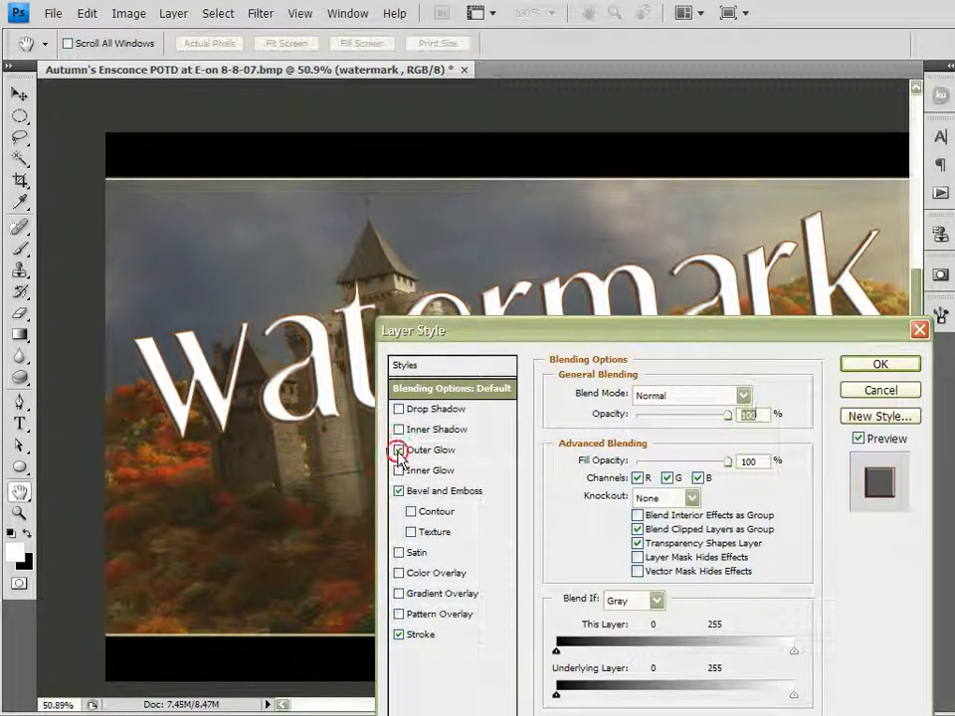
# Give the watermark an Outer Glow with Normal blend mode and 33% spread, and apply the layer style.
pyautogui.click(430, 454)
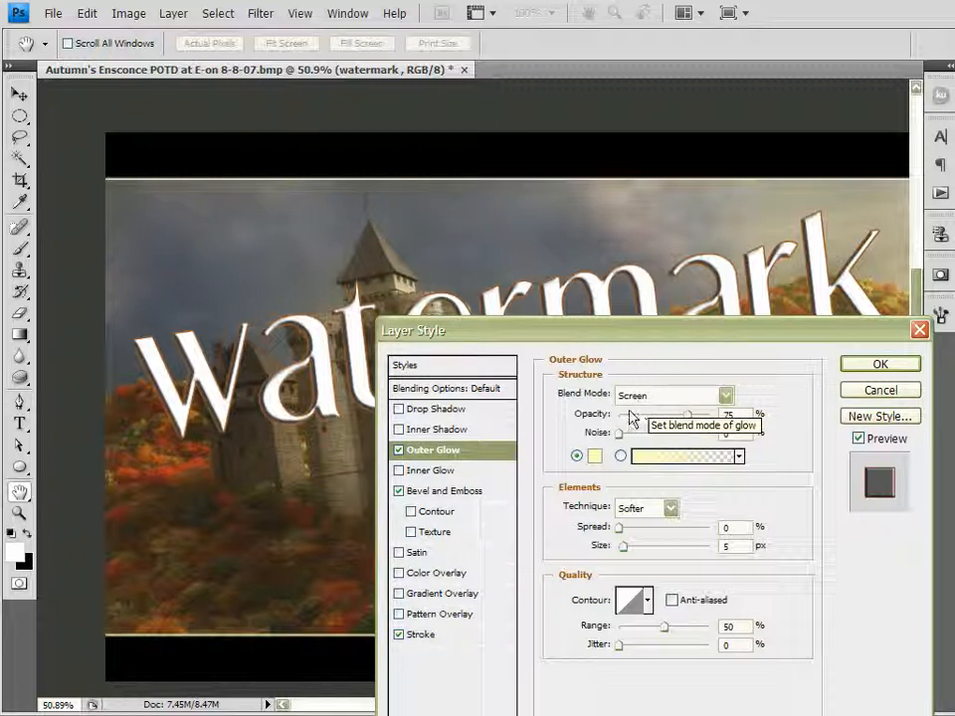
pyautogui.moveTo(676, 335); pyautogui.dragTo(875, 146)
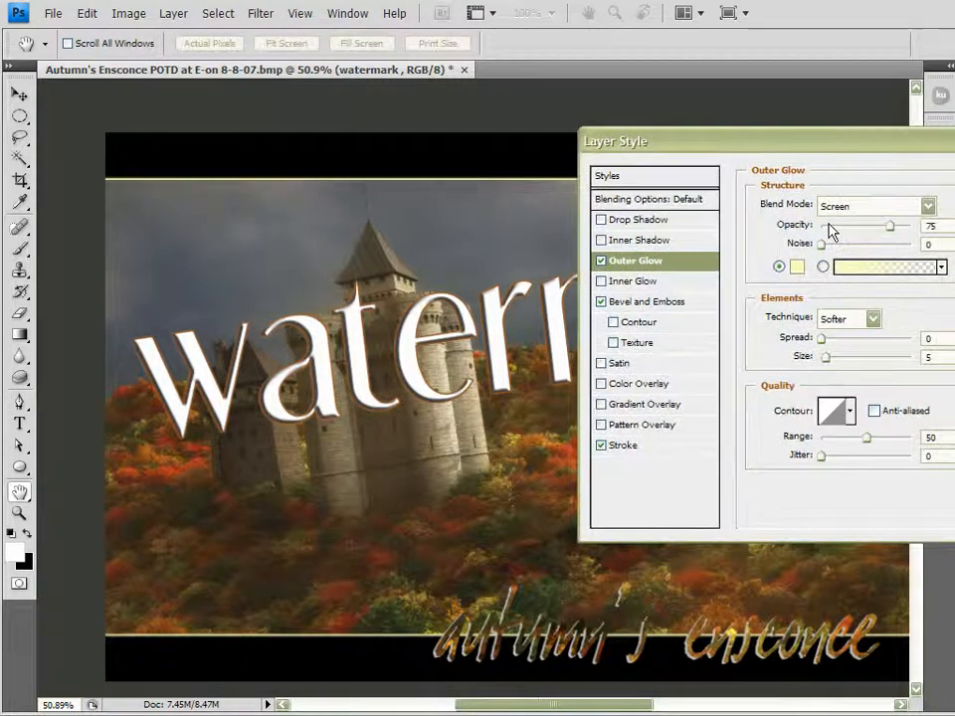
pyautogui.click(832, 207)
pyautogui.click(837, 217)
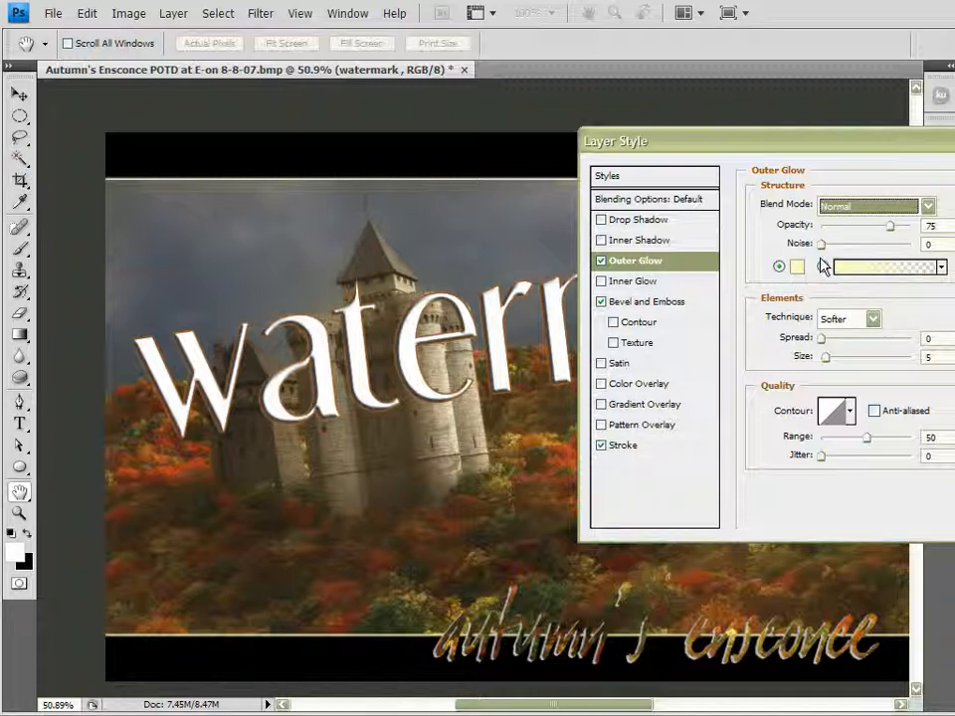
pyautogui.click(832, 341)
pyautogui.moveTo(832, 340); pyautogui.dragTo(853, 341)
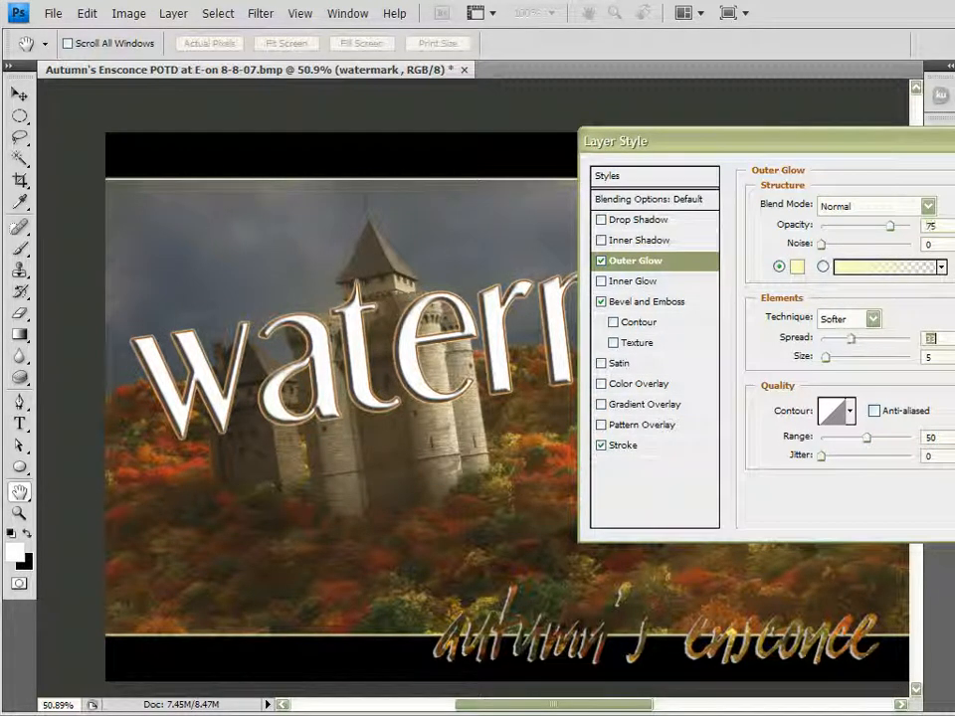
pyautogui.press('Return')
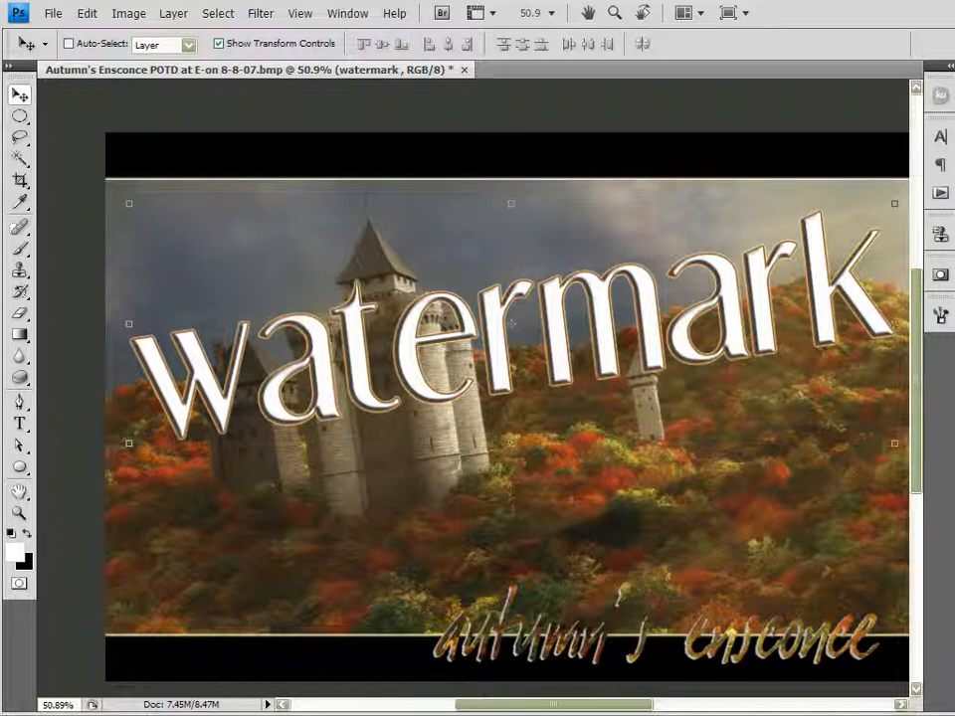
# Try the watermark layer at 30% and 20% opacity and restore it to 100%.
pyautogui.press('3')
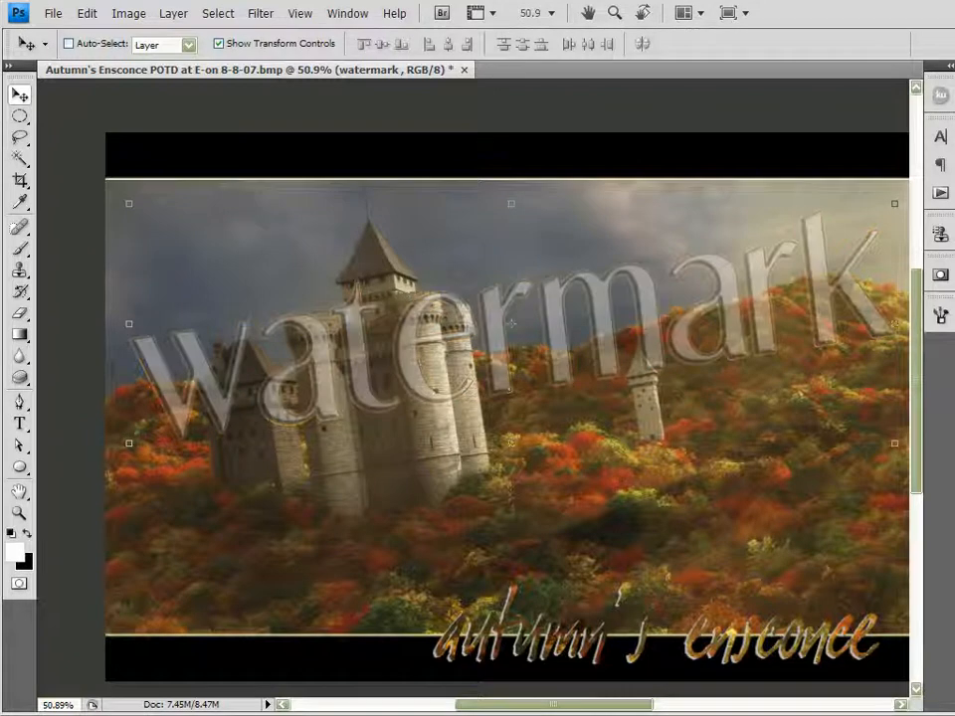
pyautogui.press('2')
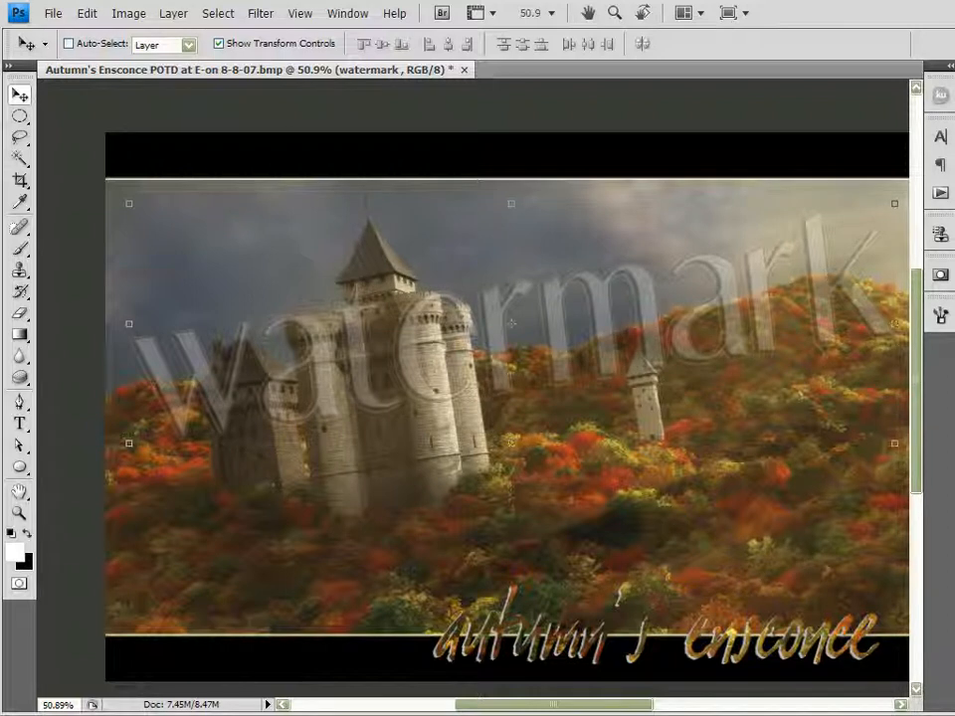
pyautogui.press('0')
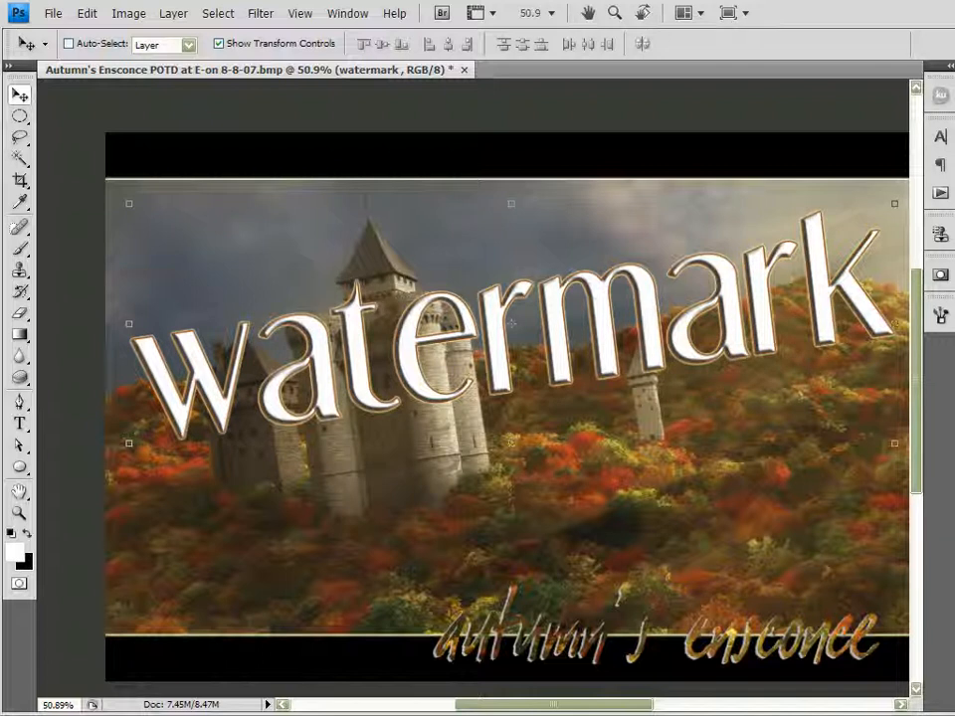
# Reduce the watermark layer's fill to 0%, keeping its effects at full opacity, and inspect the result with the Background layer active.
pyautogui.hotkey('shift', '5')
pyautogui.hotkey('shift', '0')
pyautogui.hotkey('shift', '0')
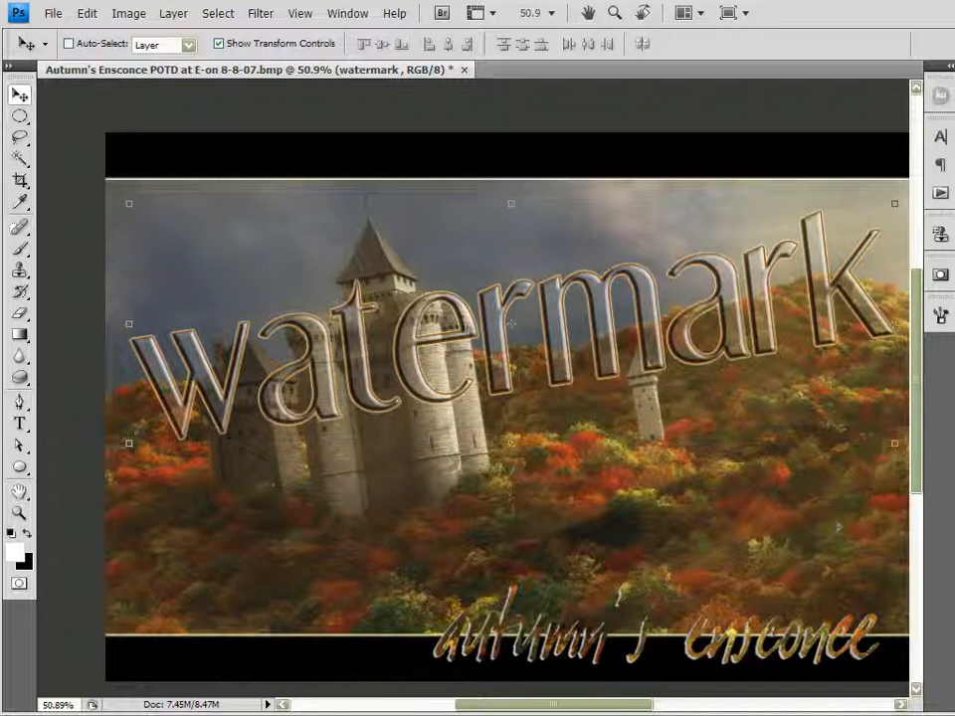
pyautogui.hotkey('alt', '[')
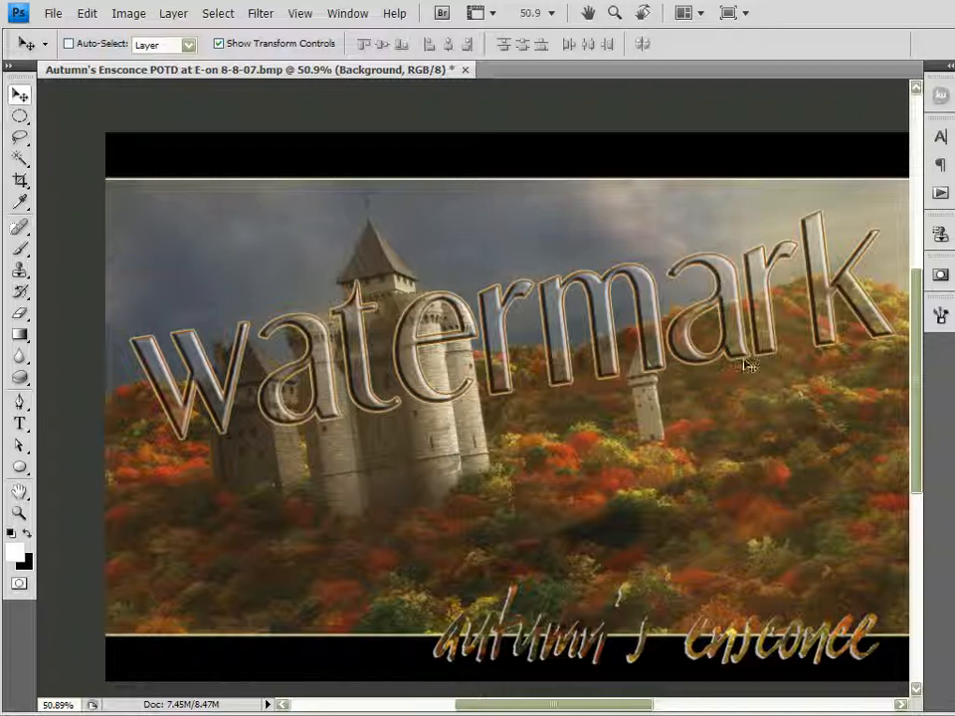
pyautogui.scroll(3, 656, 300)
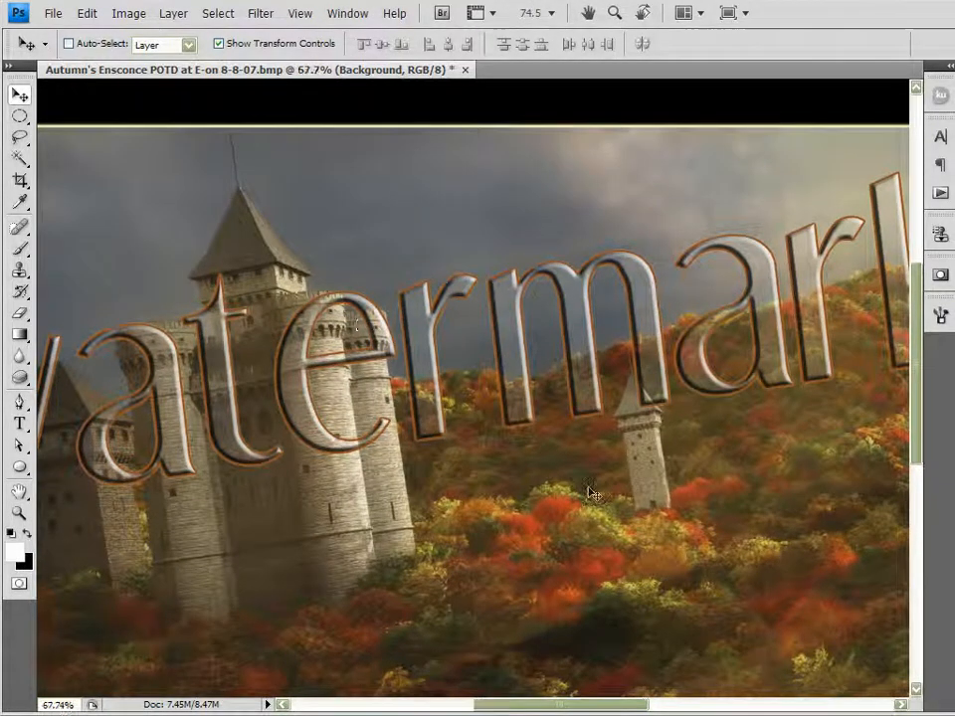
pyautogui.scroll(-4, 703, 505)
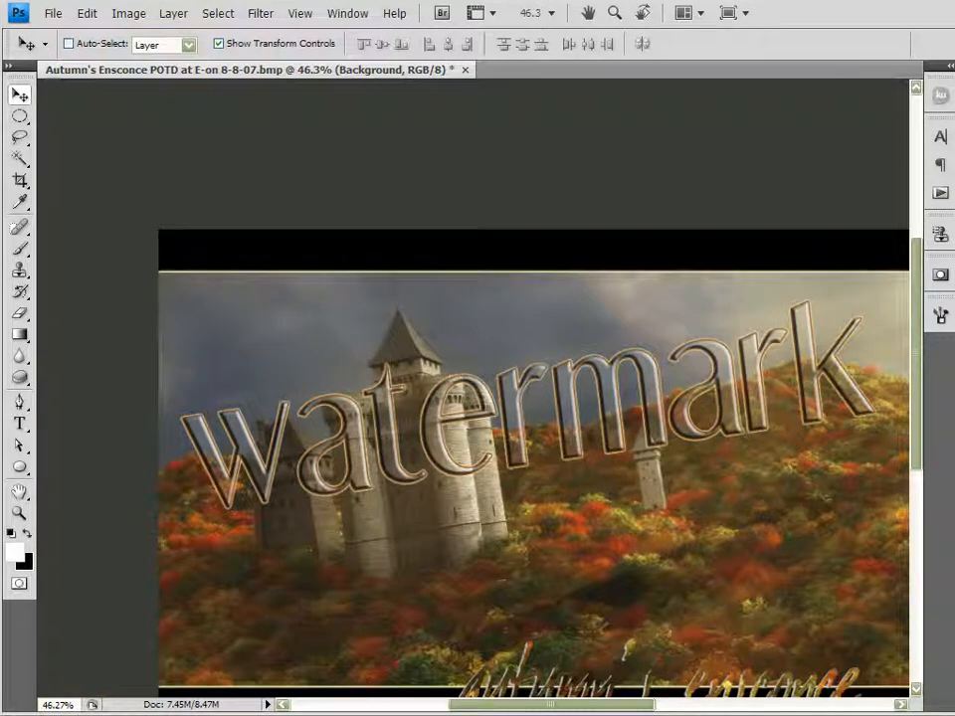
# Reselect the watermark layer, lower its stroke's opacity, and set the Outer Glow opacity to 47%.
pyautogui.hotkey('alt', ']')
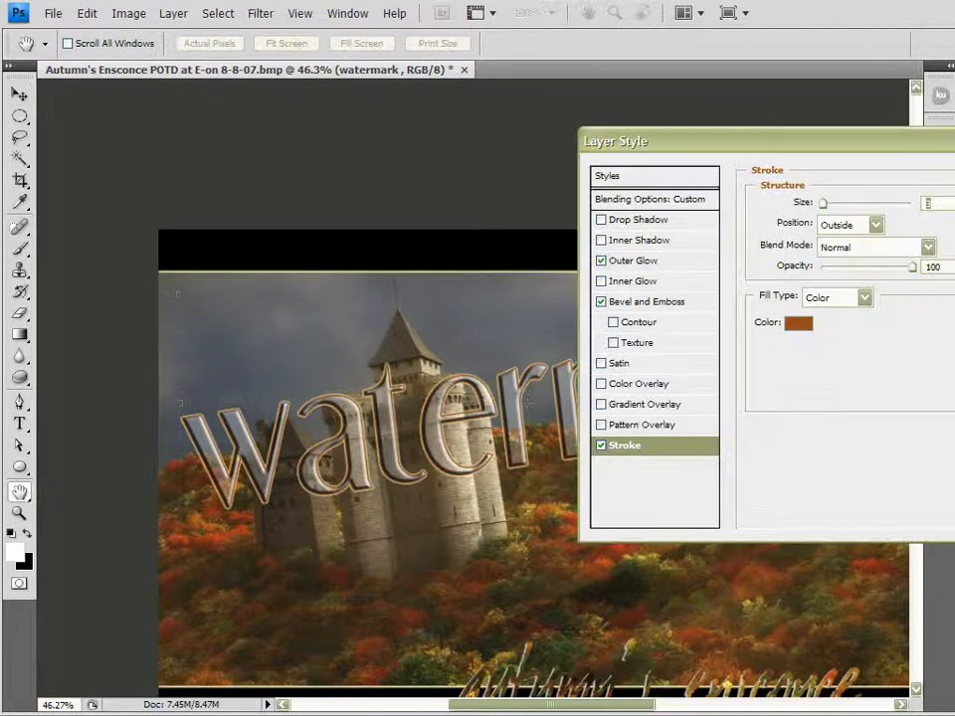
pyautogui.moveTo(884, 267)
pyautogui.mouseDown()
pyautogui.moveTo(875, 274)
pyautogui.moveTo(833, 267)
pyautogui.moveTo(861, 271)
pyautogui.mouseUp()
pyautogui.click(637, 260)
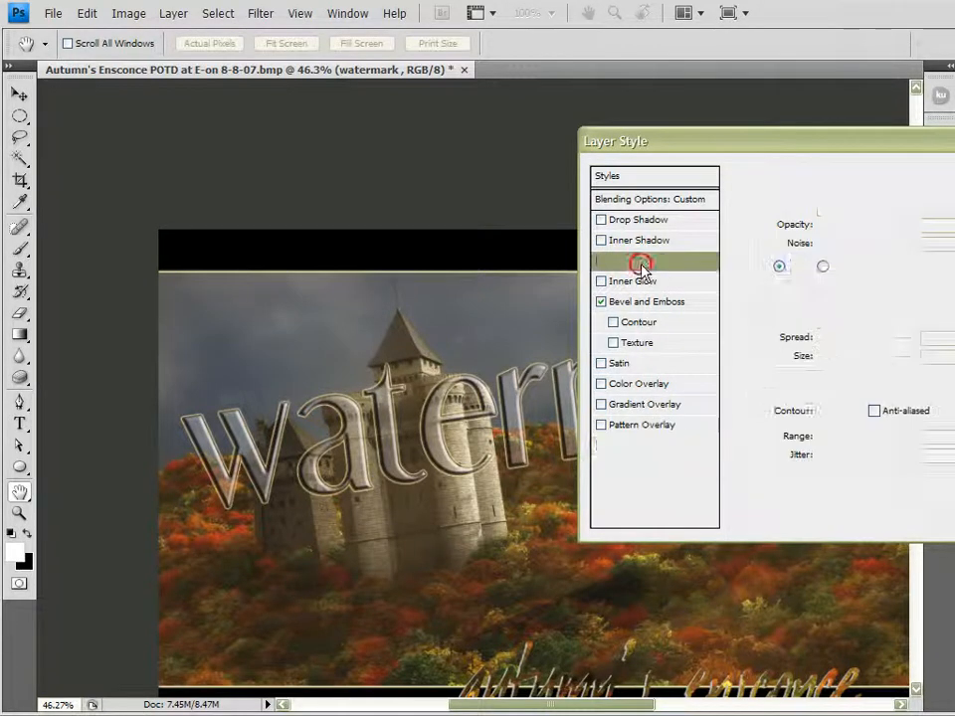
pyautogui.moveTo(881, 230); pyautogui.dragTo(866, 232)
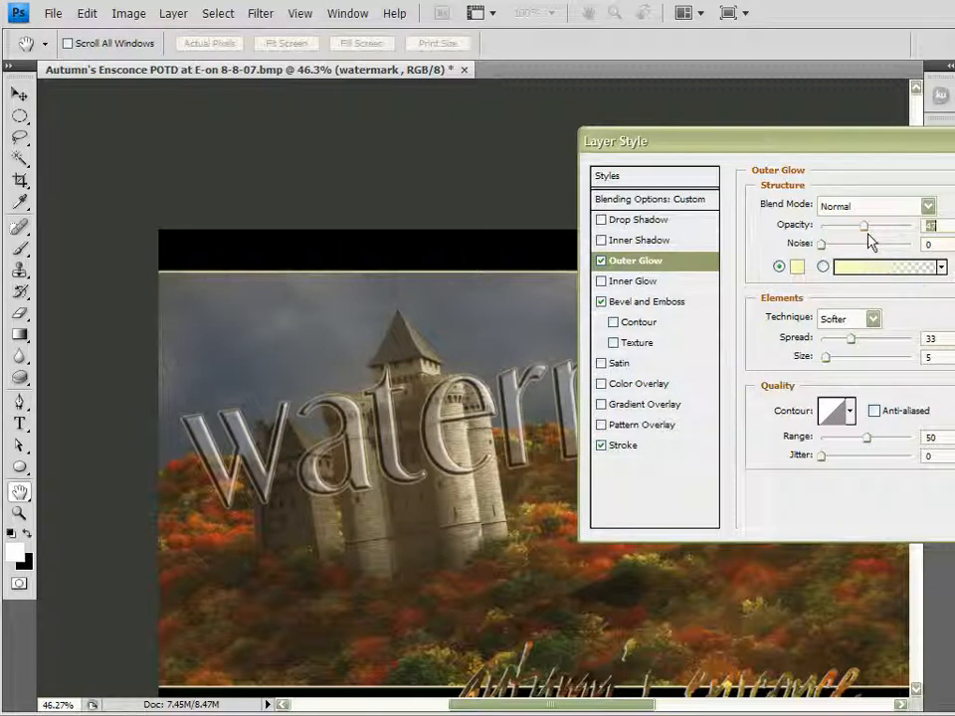
# Set both the highlight and shadow opacity of the watermark's Bevel and Emboss effect to 52% and apply the layer style.
pyautogui.click(656, 302)
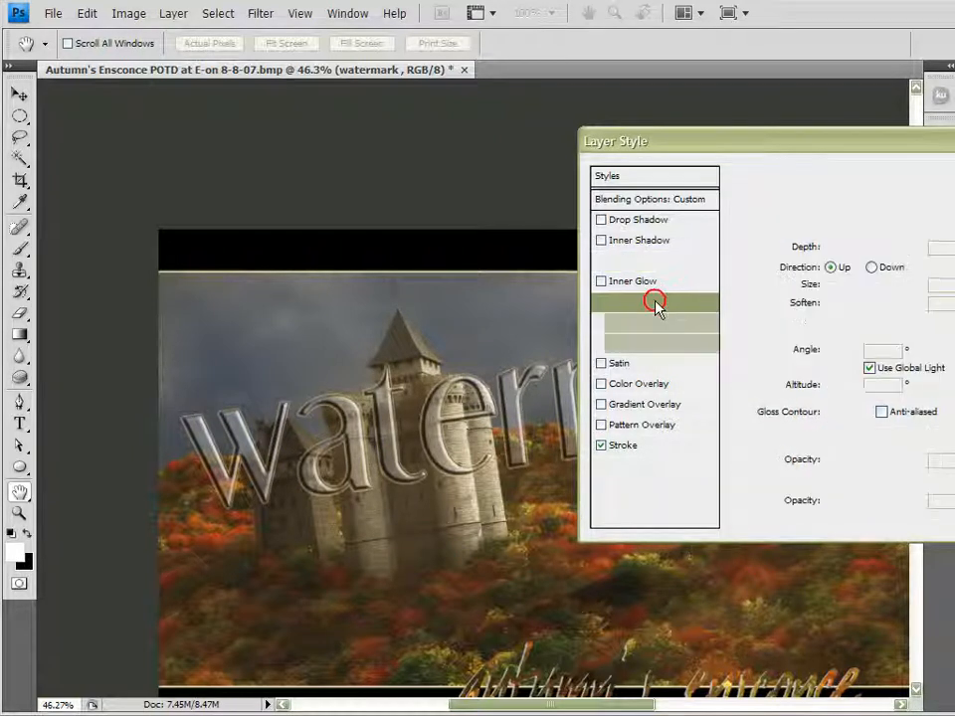
pyautogui.moveTo(898, 502)
pyautogui.mouseDown()
pyautogui.moveTo(866, 510)
pyautogui.moveTo(876, 504)
pyautogui.moveTo(877, 462)
pyautogui.mouseUp()
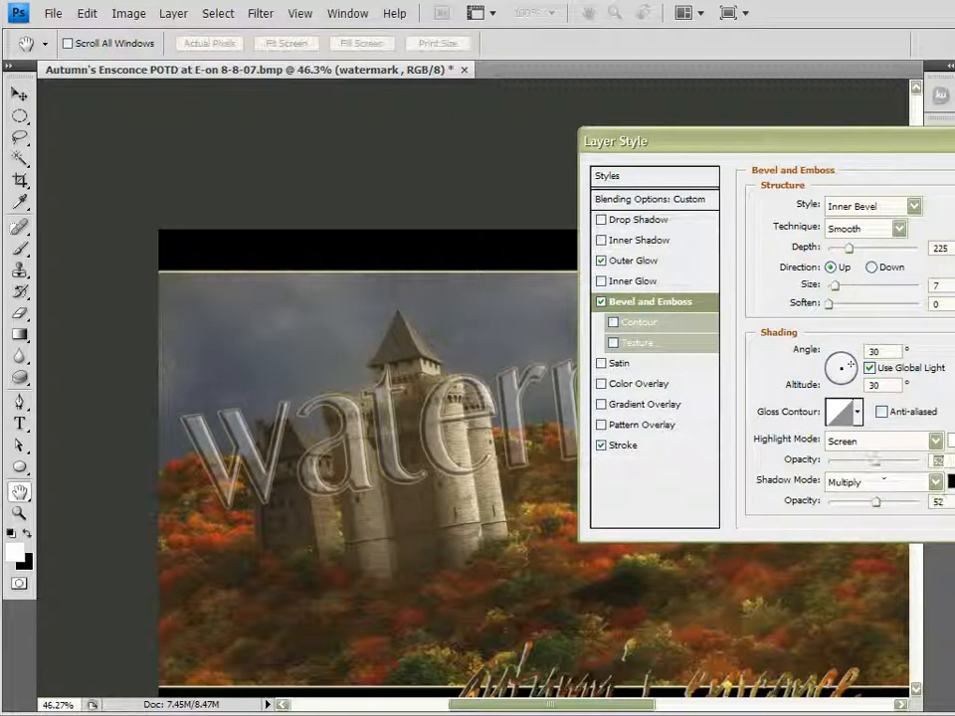
pyautogui.press('Return')
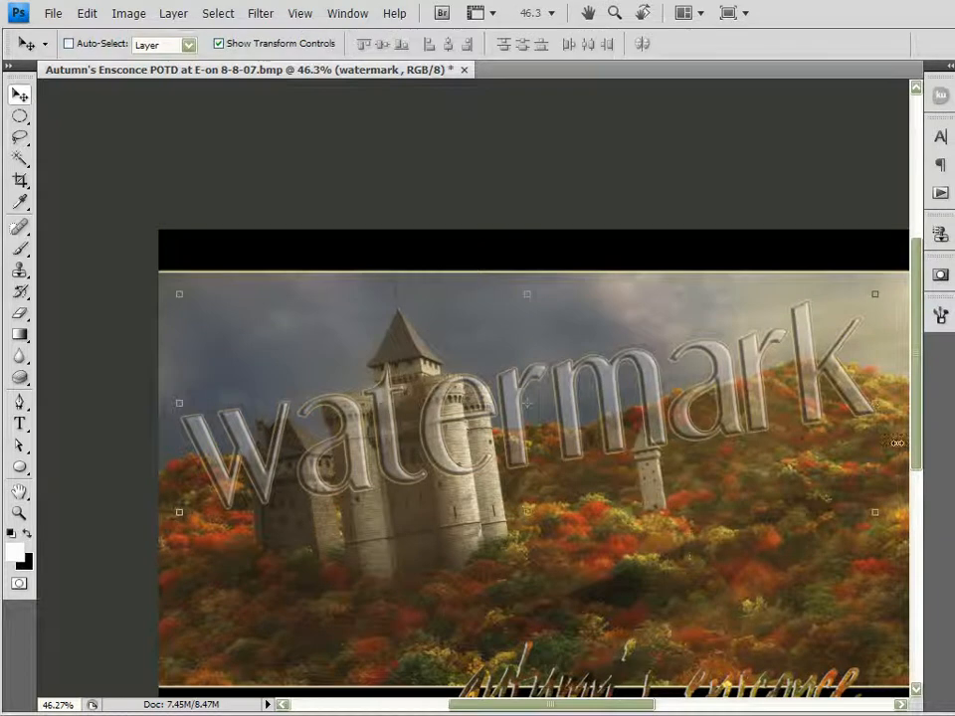
# Change the font of the letter "t" in the watermark text to Effloresce Antique and commit the edit.
pyautogui.scroll(-3, 822, 445)
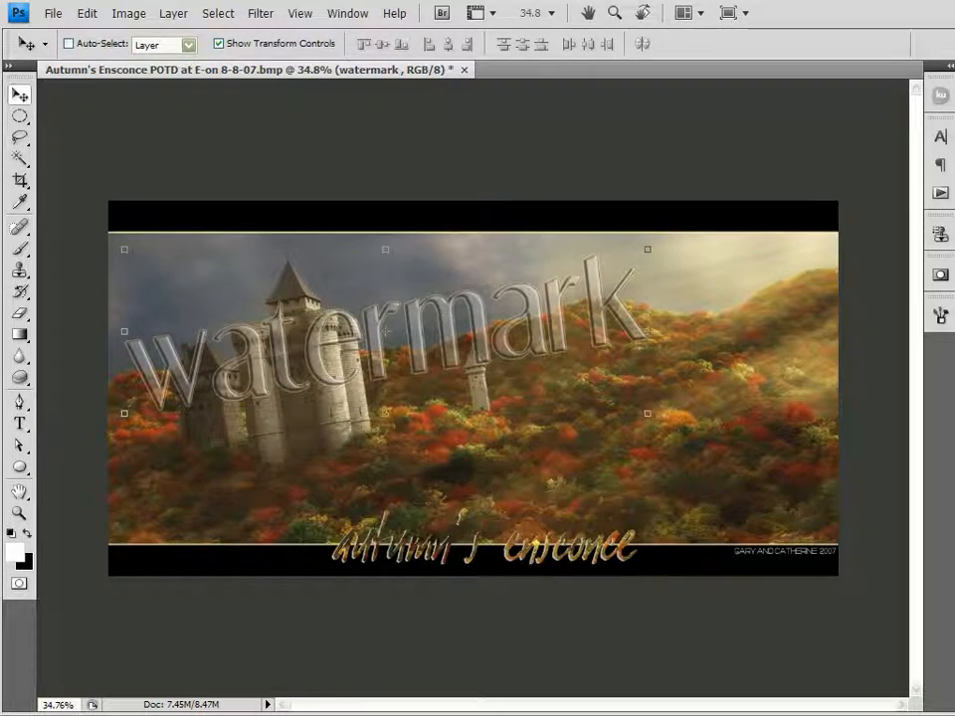
pyautogui.press('t')
pyautogui.press('Return')
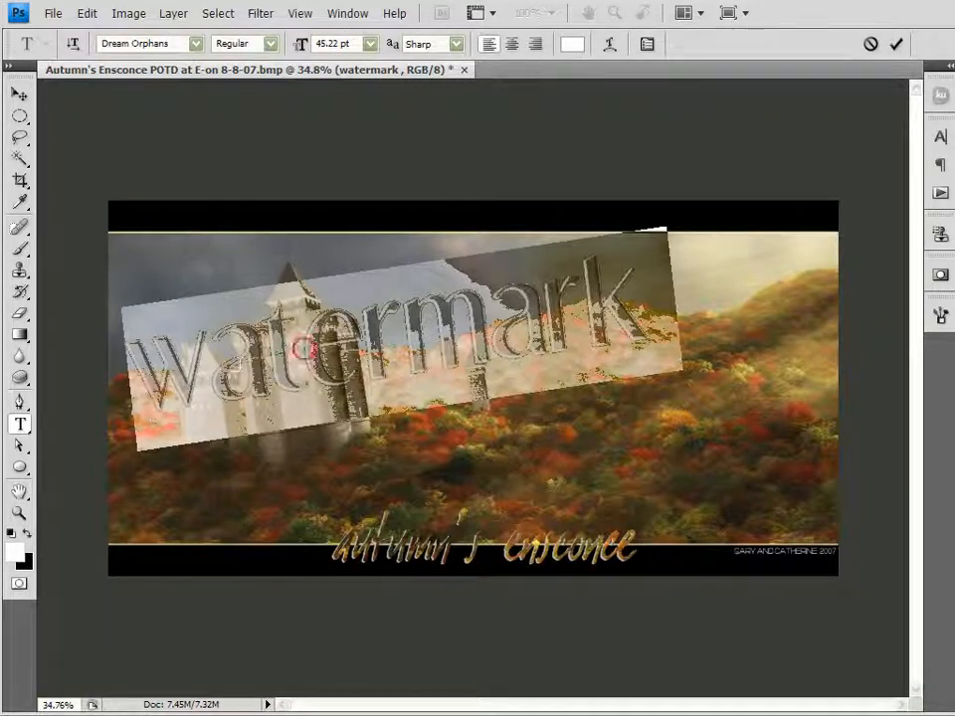
pyautogui.moveTo(272, 358); pyautogui.dragTo(298, 354)
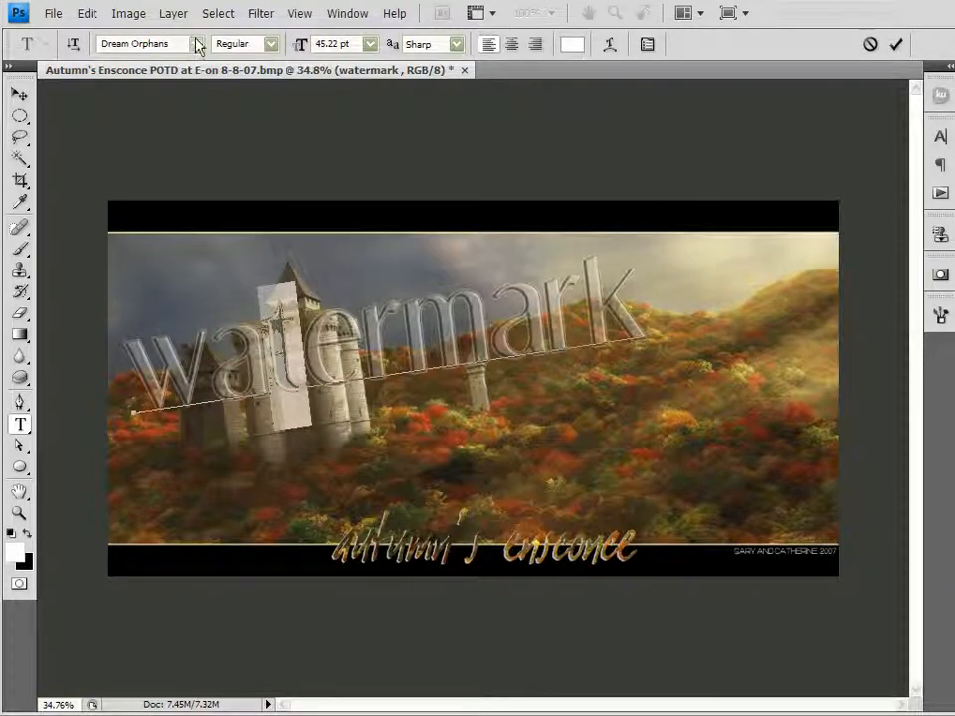
pyautogui.click(196, 43)
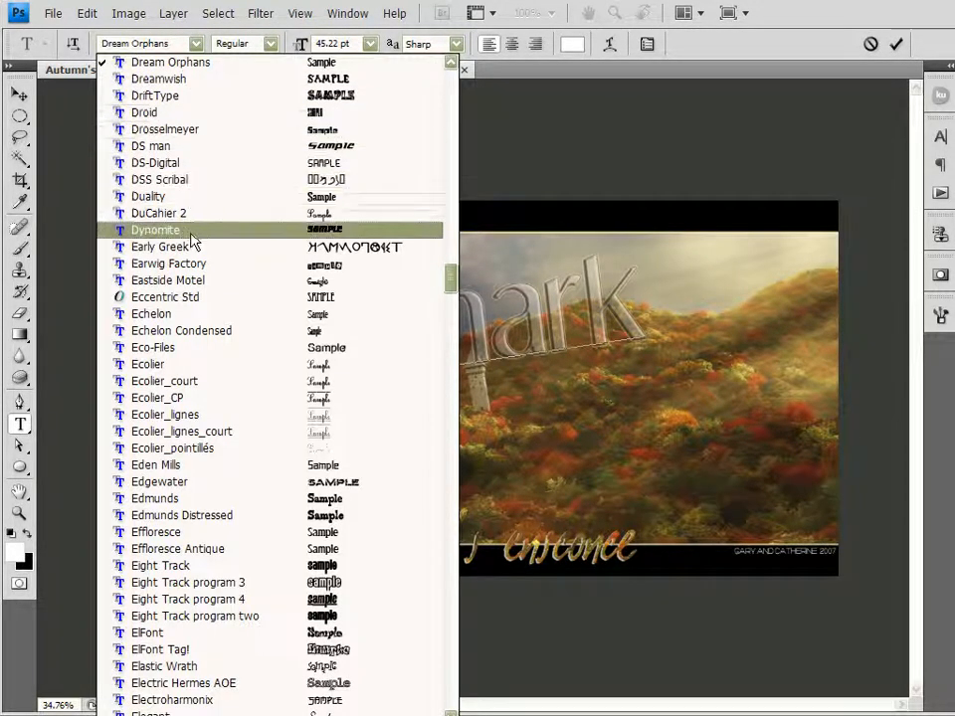
pyautogui.click(211, 553)
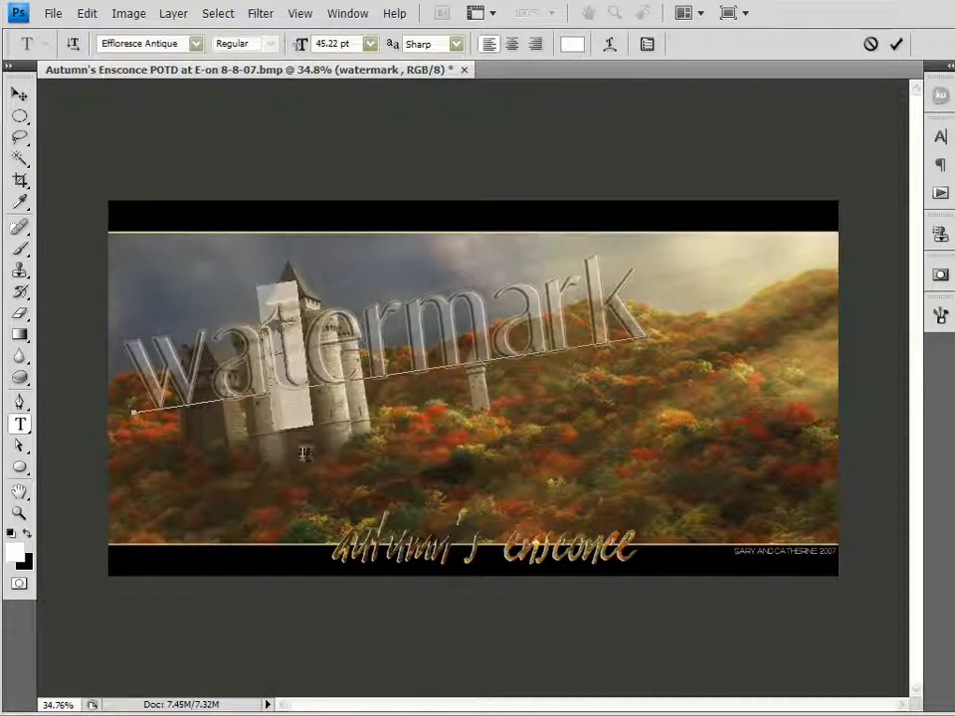
pyautogui.click(896, 43)
pyautogui.press('v')
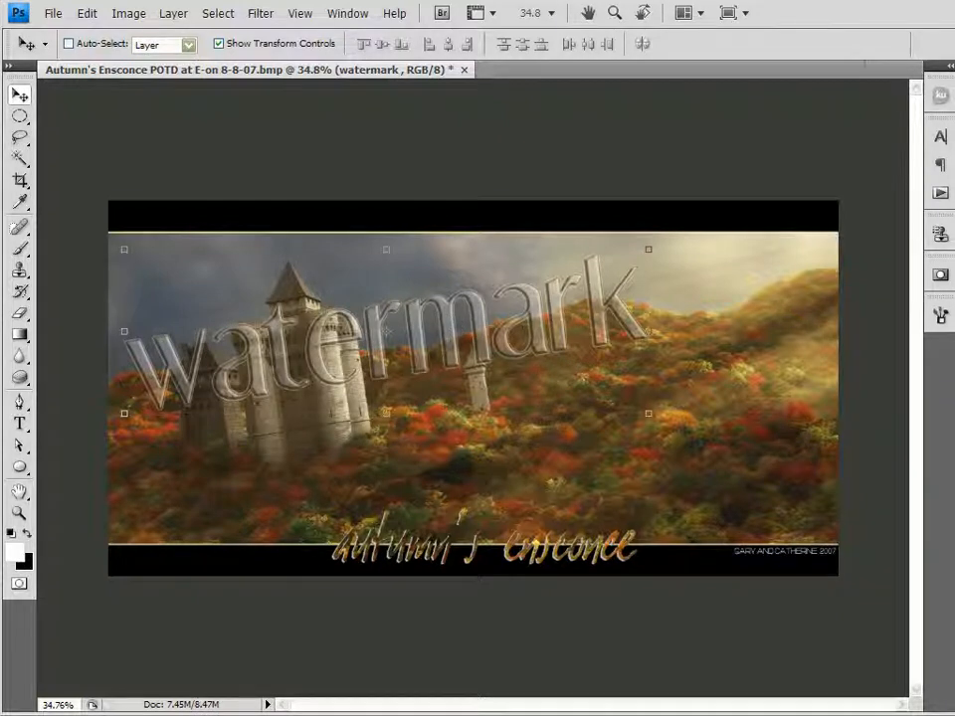
# Change the font of the letter "m" in the watermark text to Engebrechtre Expanded and commit the edit.
pyautogui.press('t')
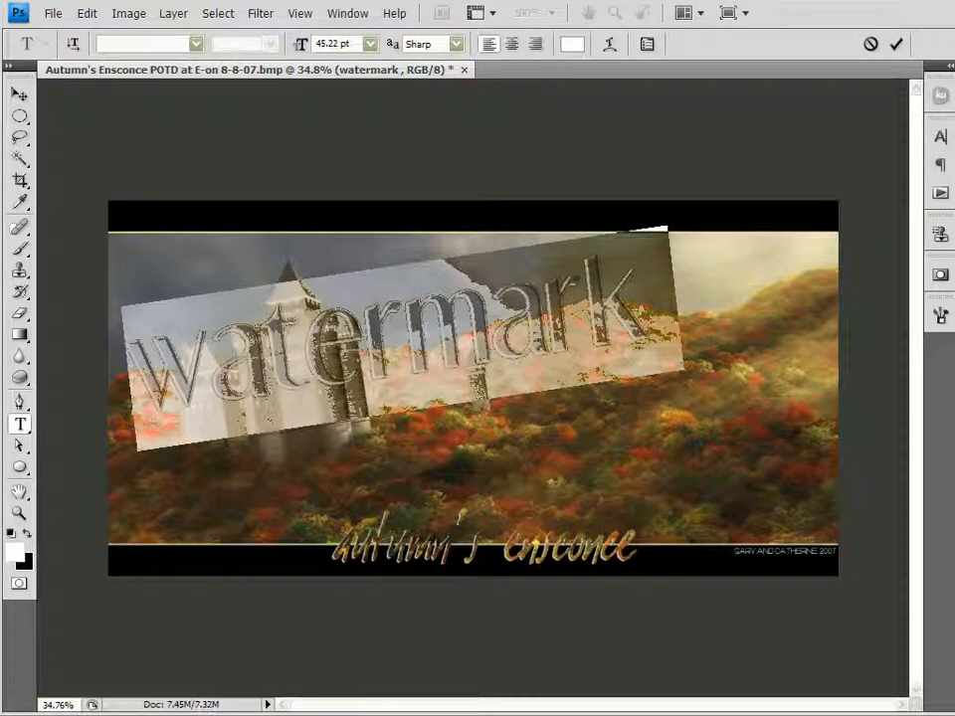
pyautogui.moveTo(488, 321); pyautogui.dragTo(408, 334)
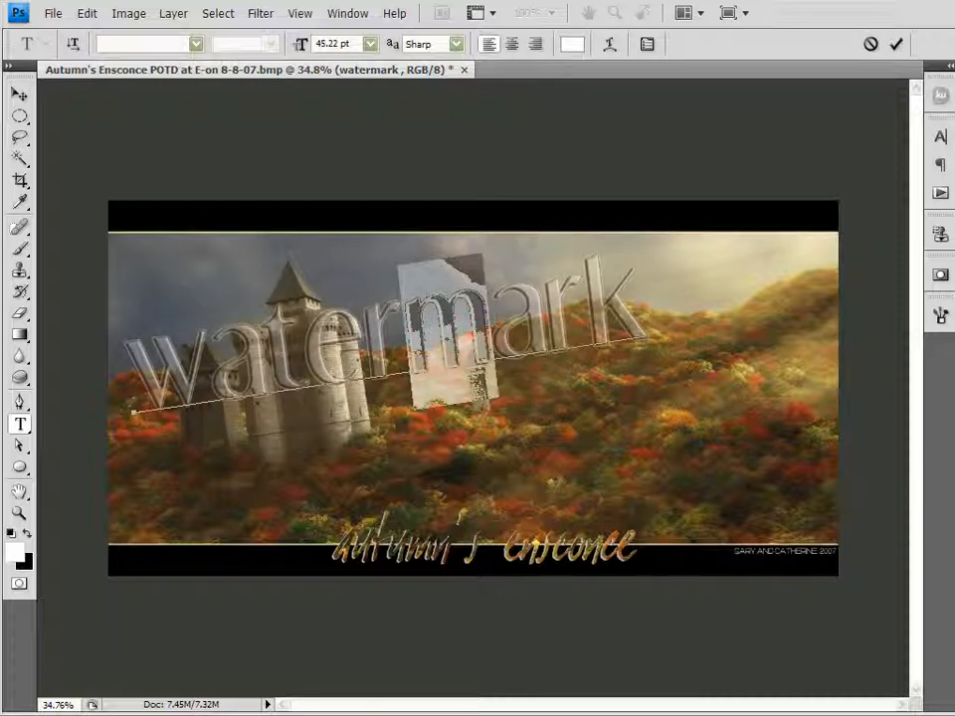
pyautogui.click(196, 46)
pyautogui.scroll(-4, 229, 437)
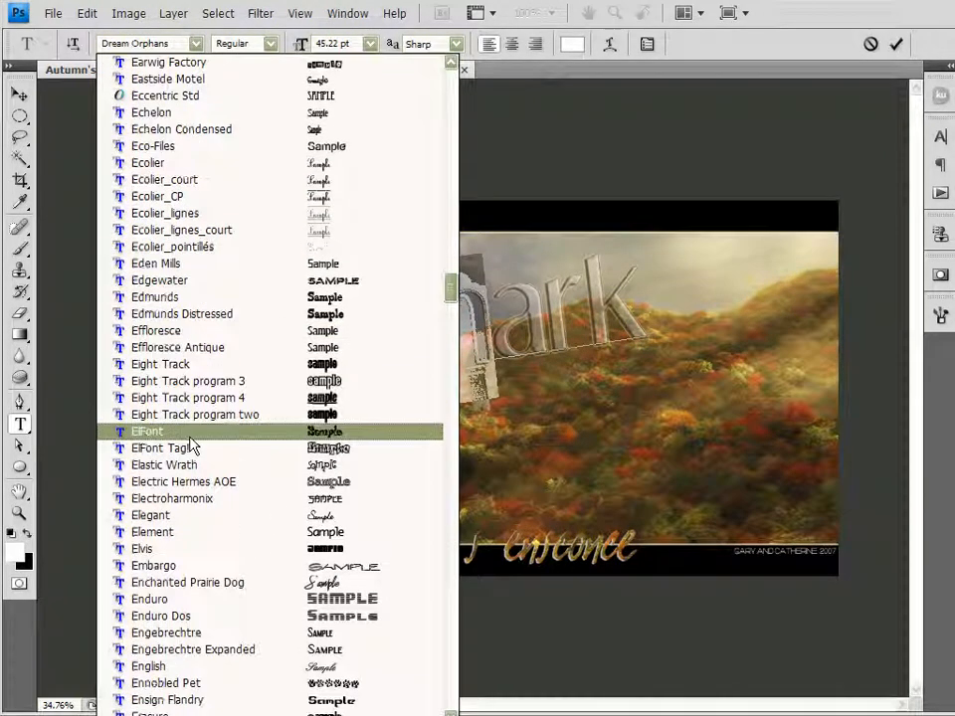
pyautogui.scroll(-3, 195, 515)
pyautogui.click(213, 499)
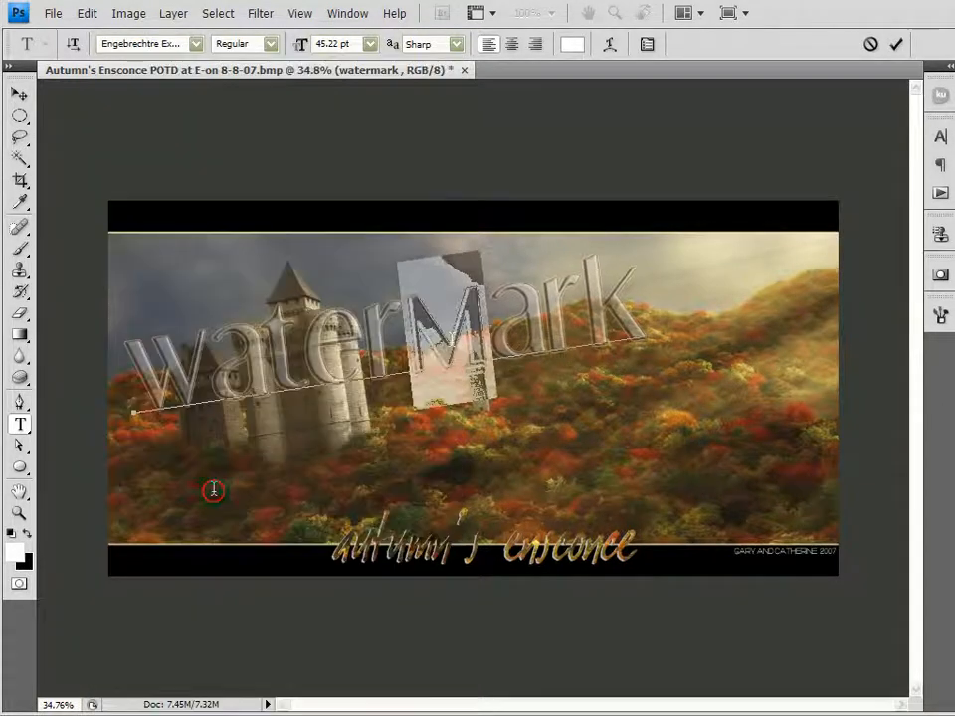
pyautogui.click(896, 43)
pyautogui.press('v')
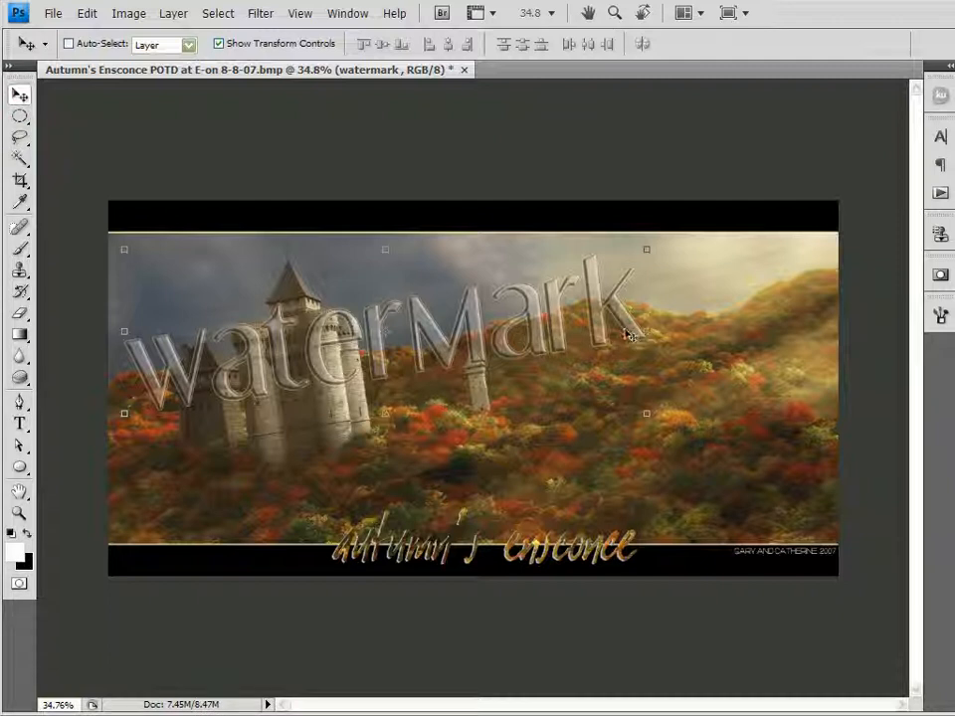
# Move the watermark slightly right and down over the castle image and merge it into the Background layer.
pyautogui.moveTo(610, 315)
pyautogui.mouseDown()
pyautogui.moveTo(614, 330)
pyautogui.moveTo(616, 322)
pyautogui.mouseUp()
pyautogui.scroll(5, 300, 337)
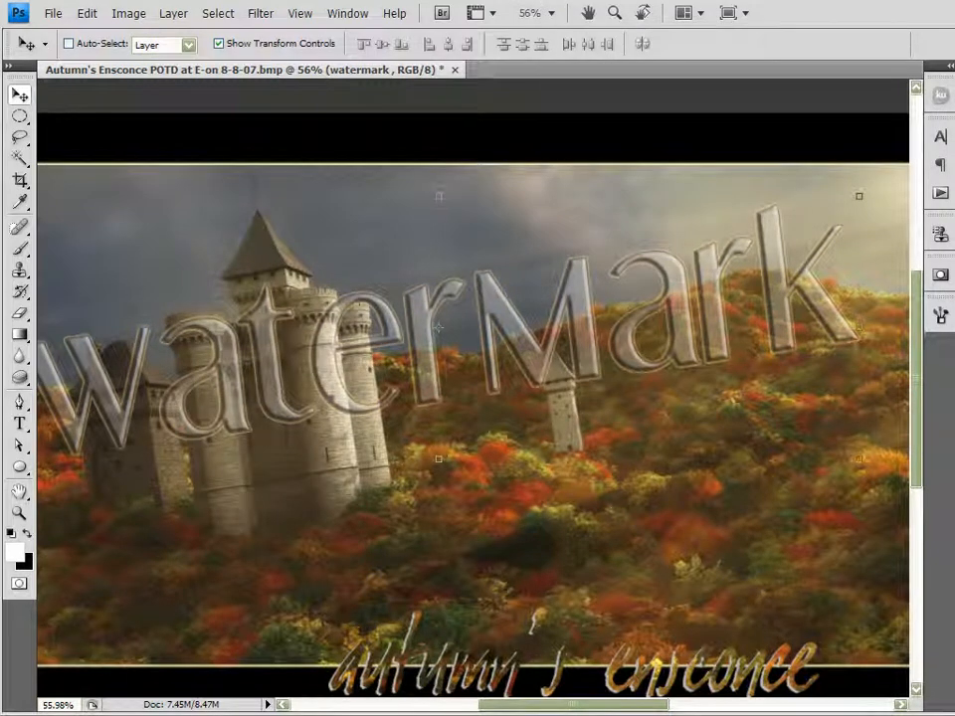
pyautogui.hotkey('ctrl', 'e')
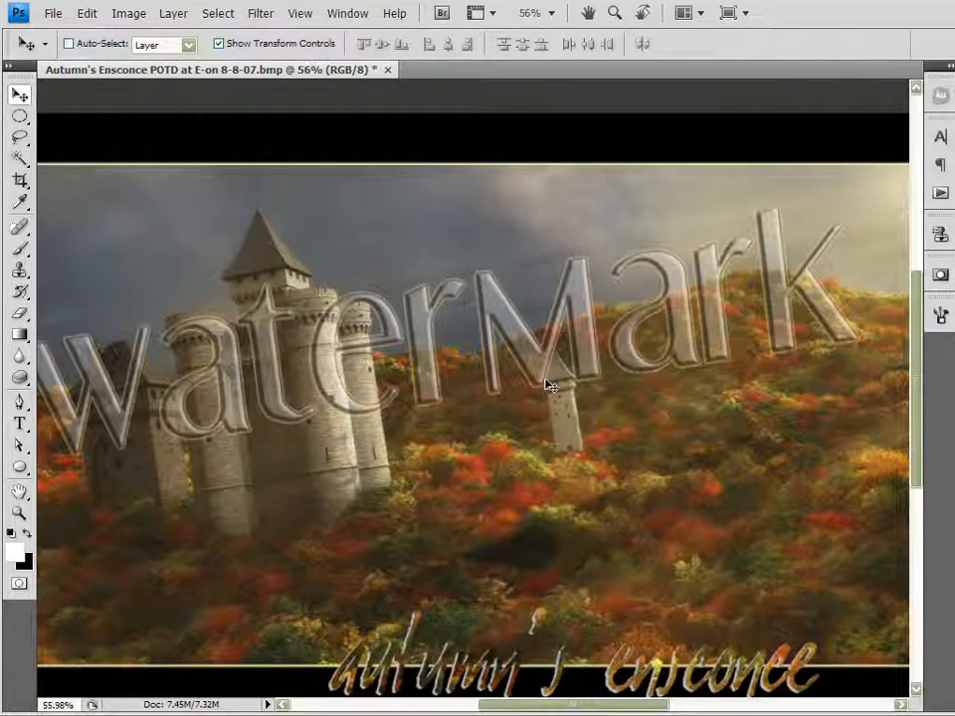
pyautogui.scroll(-1, 546, 382)
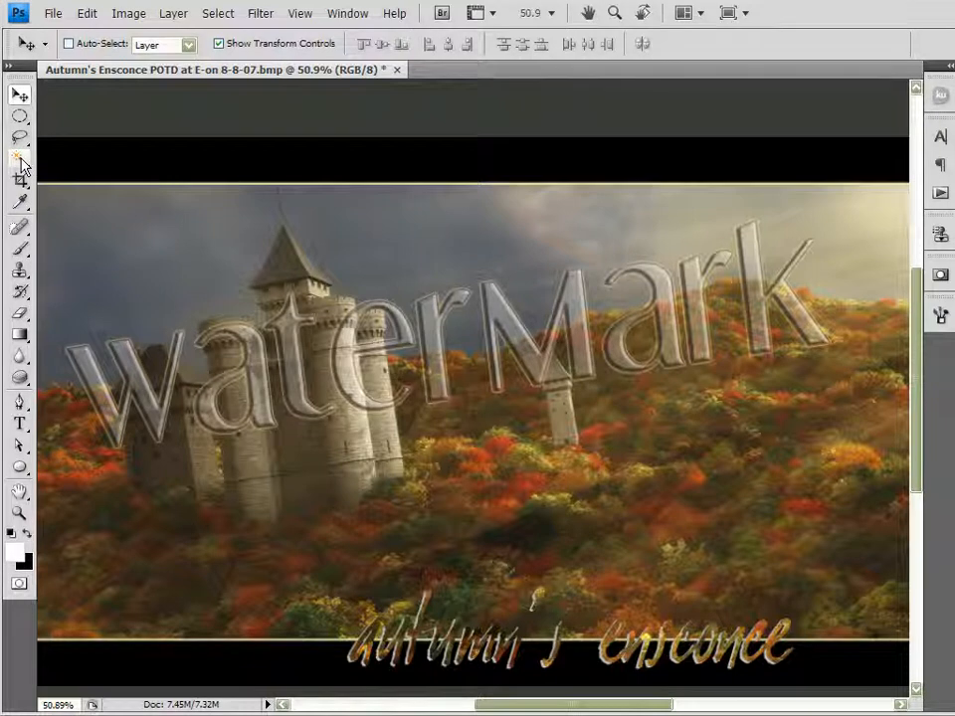
pyautogui.click(21, 228)
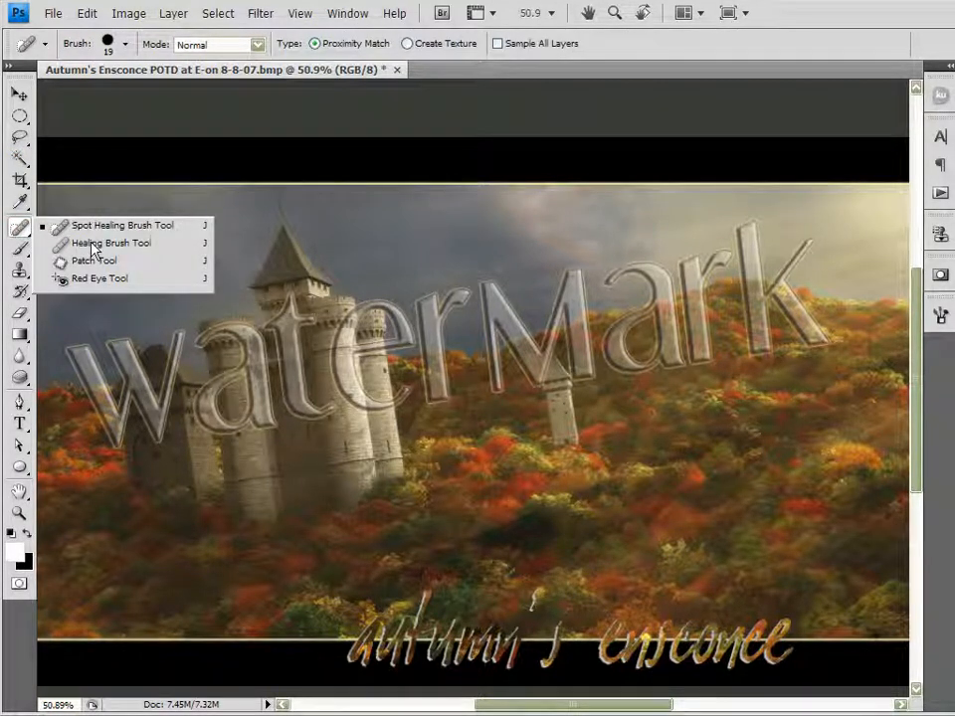
pyautogui.click(16, 228)
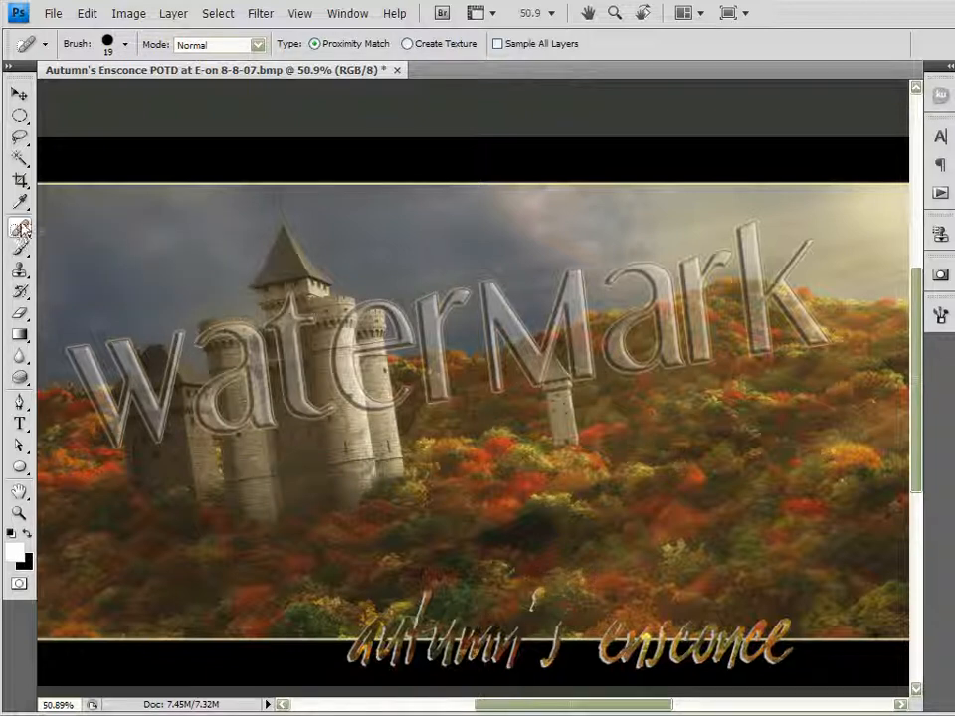
pyautogui.click(20, 94)
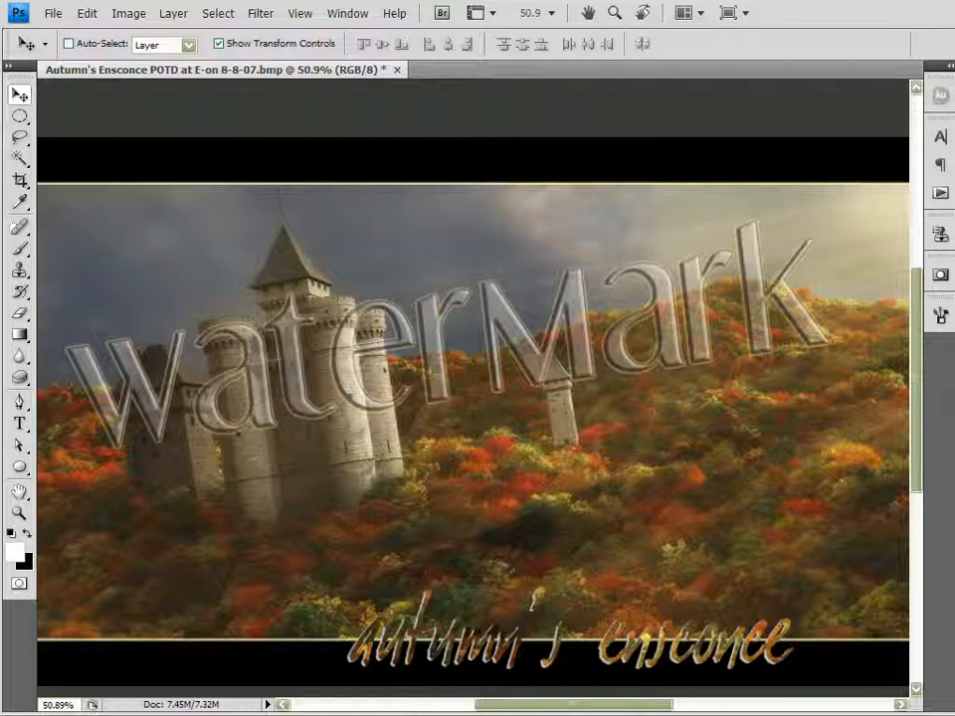
# Try to select parts of the merged watermark's letters "M", "a", "r" and "k" with the Magic Wand, and clear the selection.
pyautogui.click(19, 158)
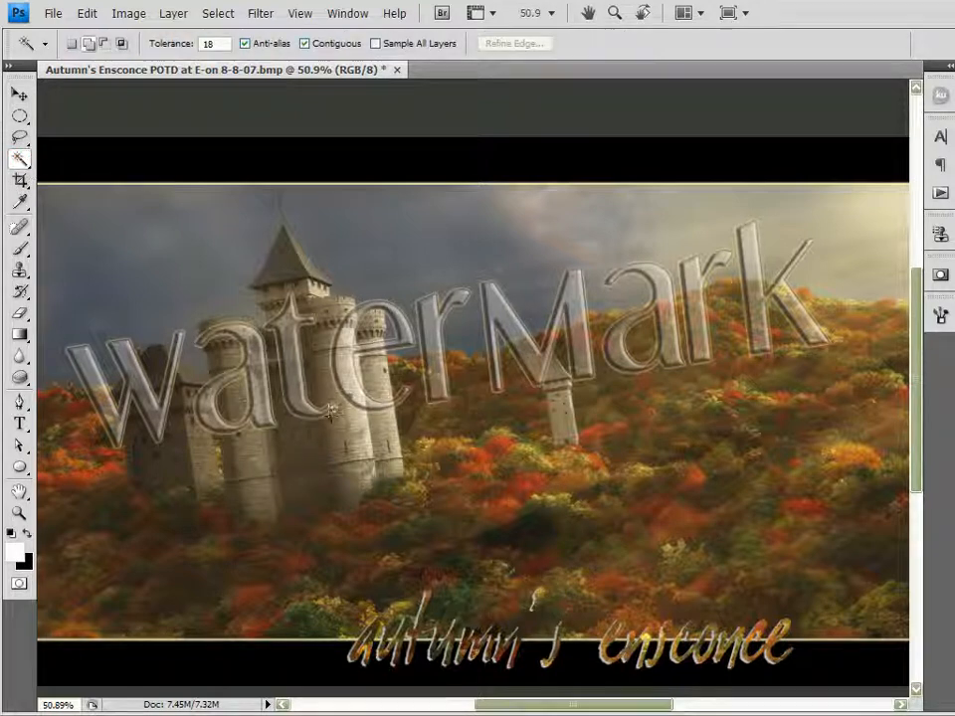
pyautogui.click(580, 334)
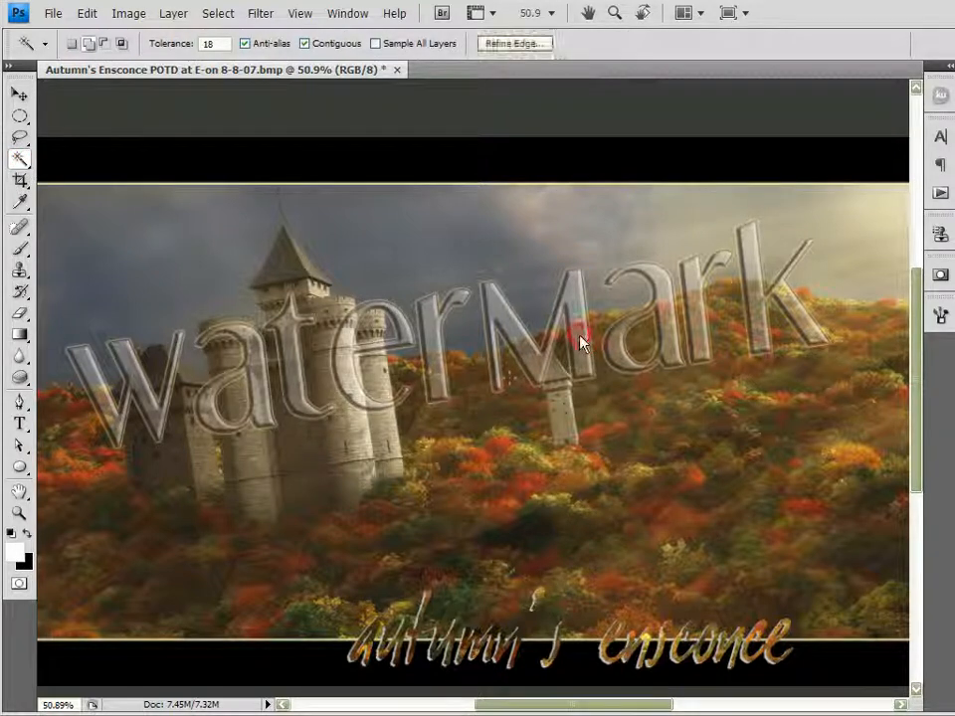
pyautogui.keyDown('shift'); pyautogui.click(694, 305); pyautogui.keyUp('shift')
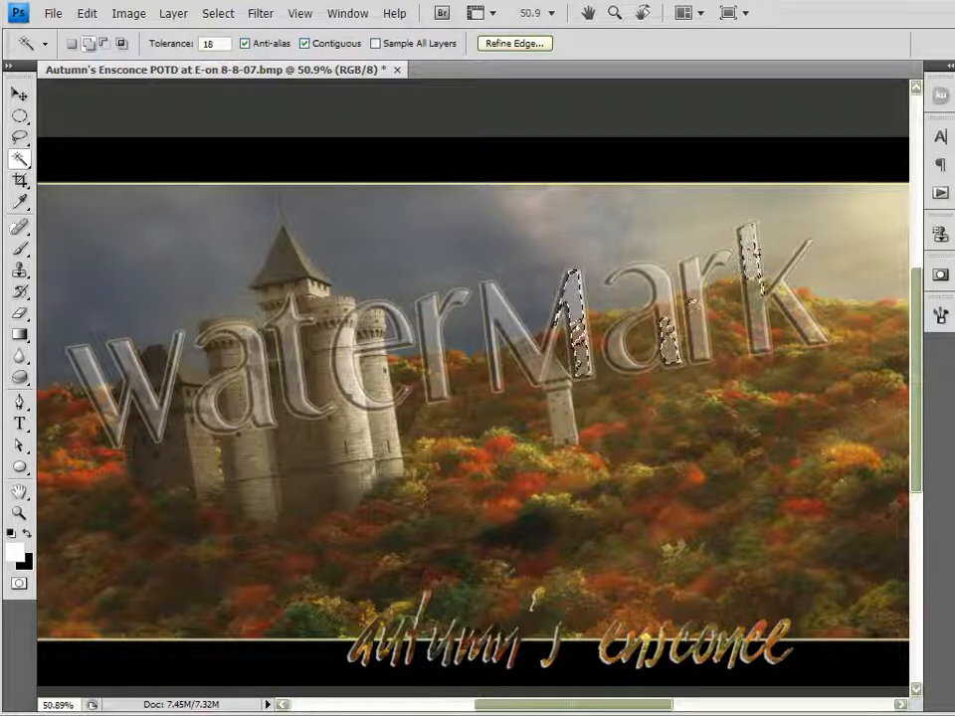
pyautogui.keyDown('shift'); pyautogui.click(796, 311); pyautogui.keyUp('shift')
pyautogui.keyDown('shift'); pyautogui.click(790, 279); pyautogui.keyUp('shift')
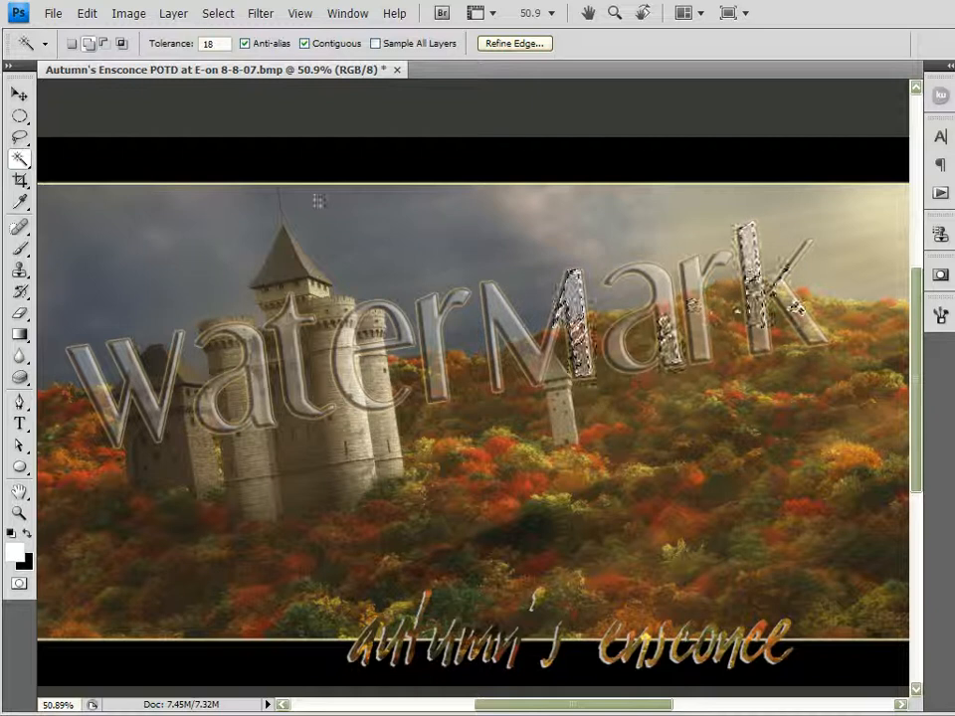
pyautogui.click(20, 94)
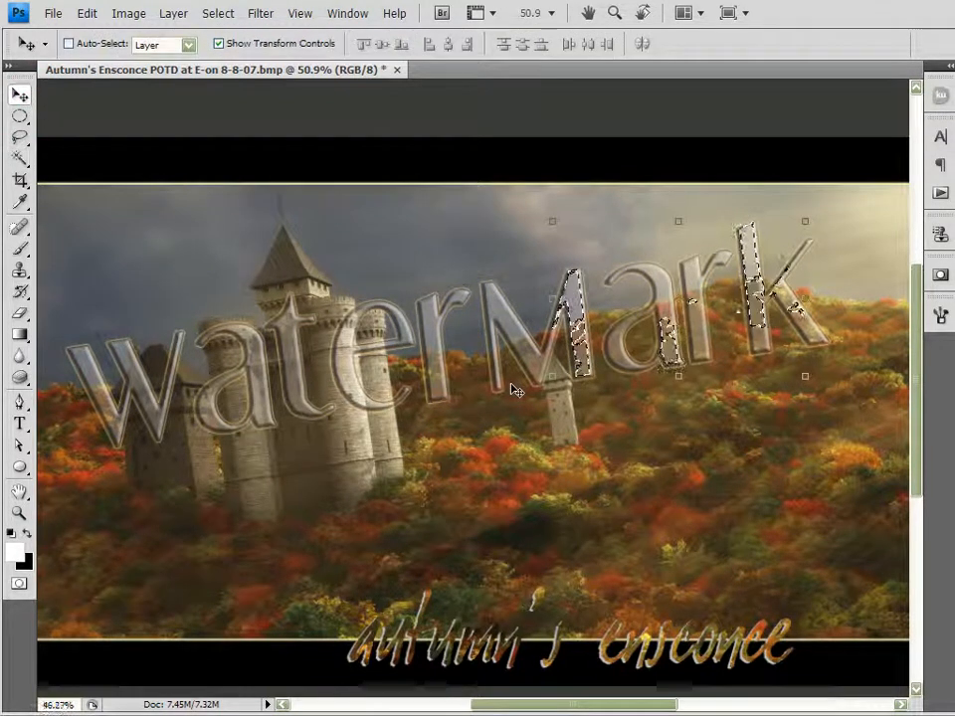
pyautogui.scroll(-1, 511, 390)
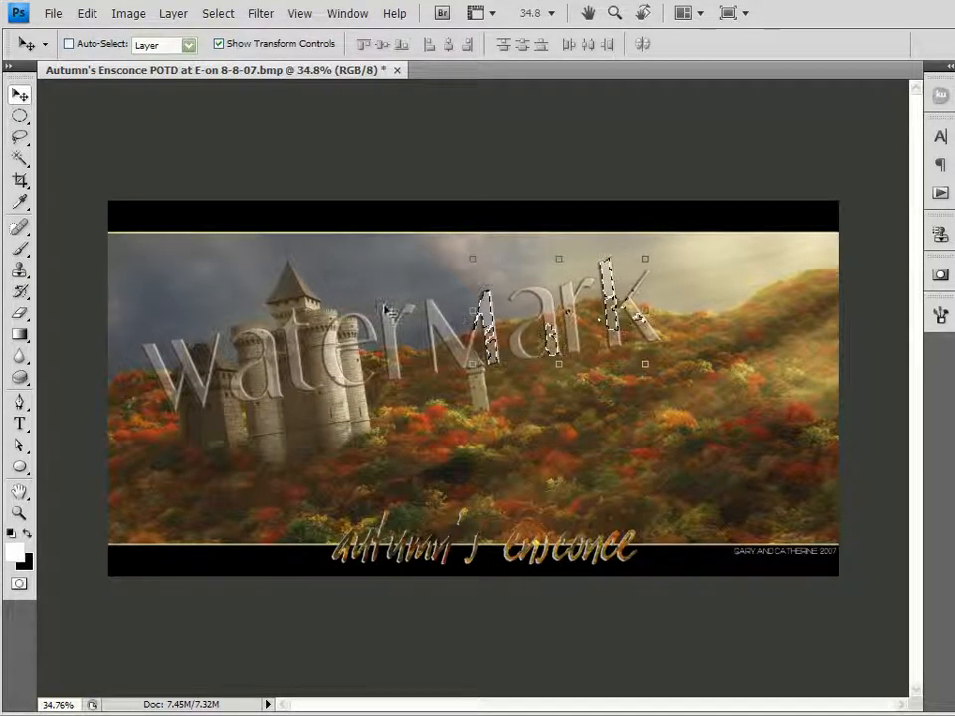
pyautogui.hotkey('ctrl', 'd')
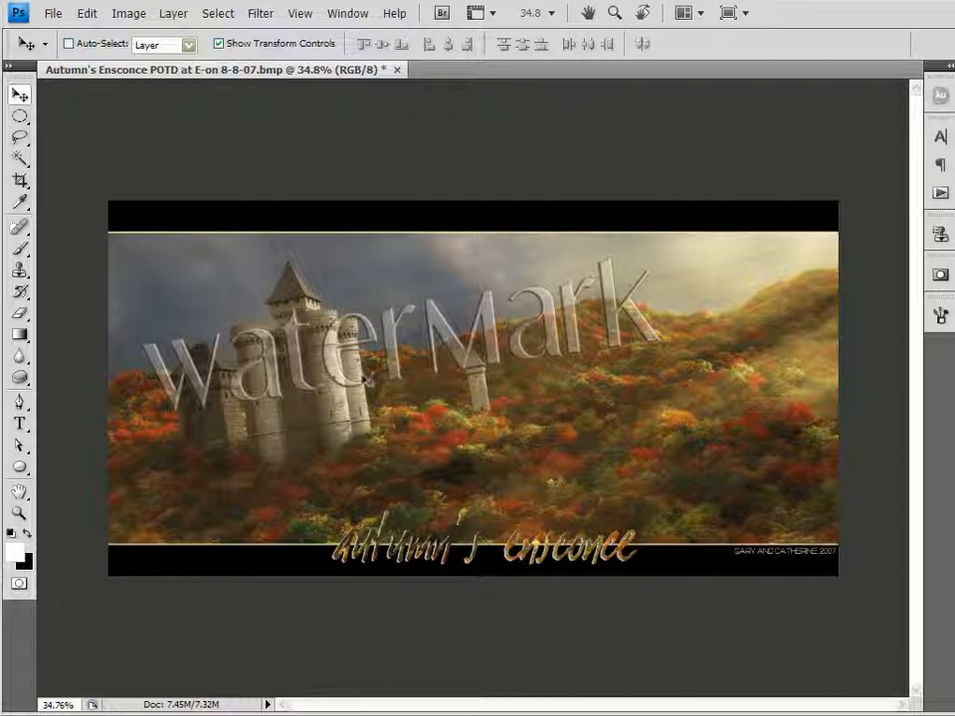
pyautogui.scroll(1, 393, 376)
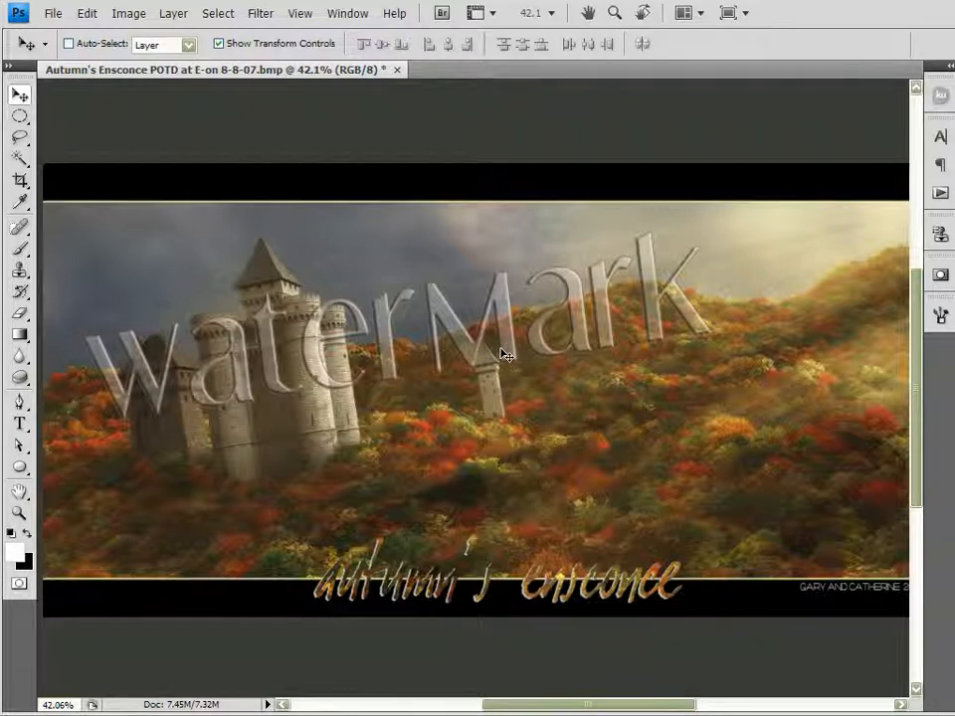
pyautogui.scroll(-1, 504, 355)
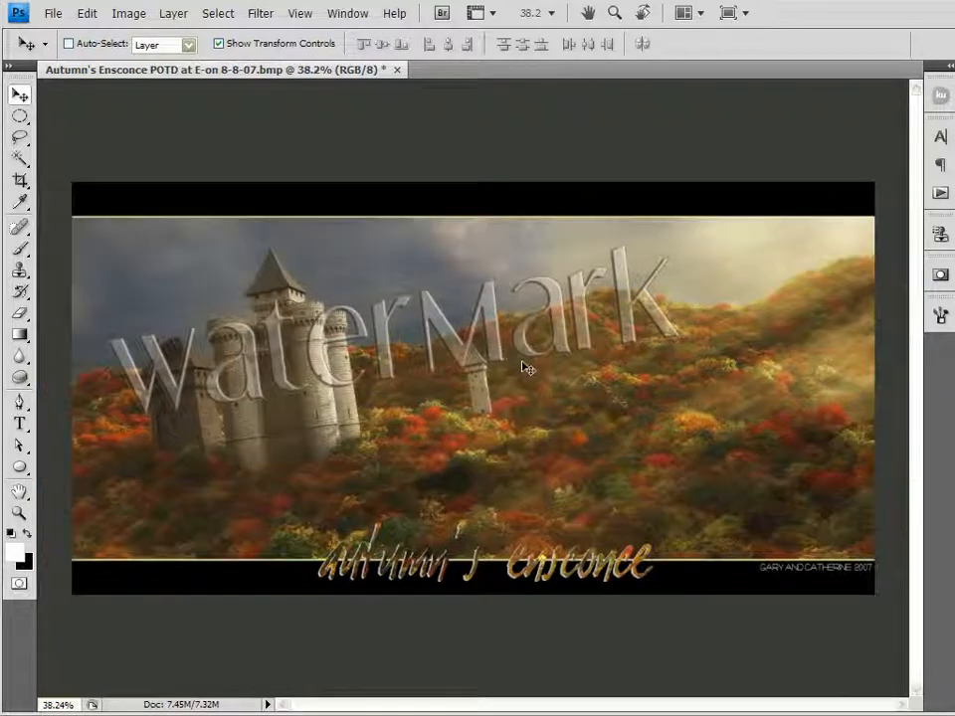